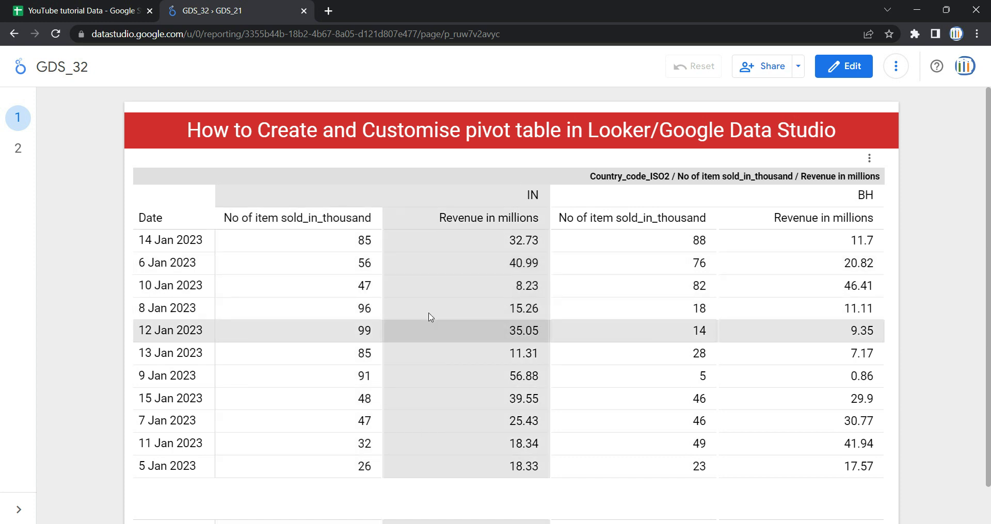
# Step: Switch to the YouTube tutorial Data spreadsheet in Google Sheets and set the Pivot Data sheet's zoom to 125%
pyautogui.click(93, 10)
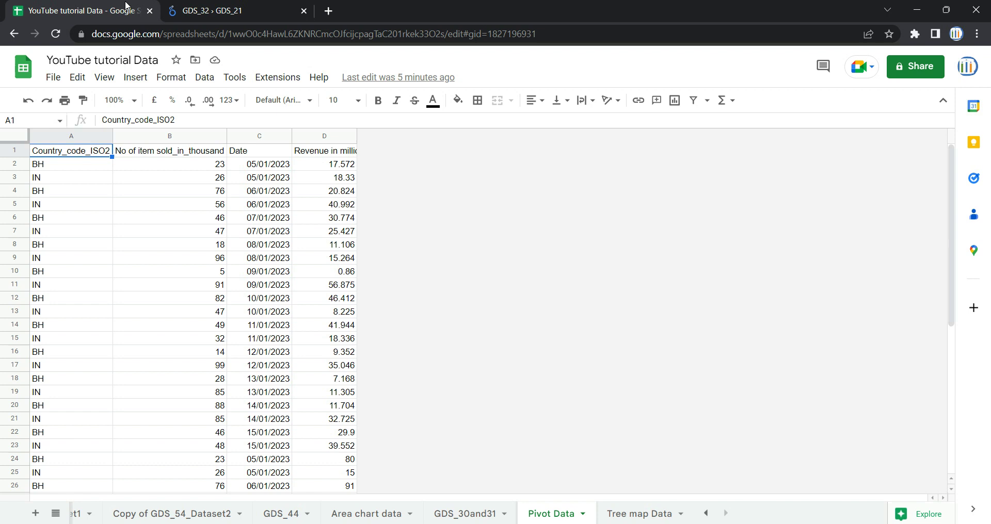
pyautogui.click(130, 194)
pyautogui.click(260, 217)
pyautogui.click(119, 100)
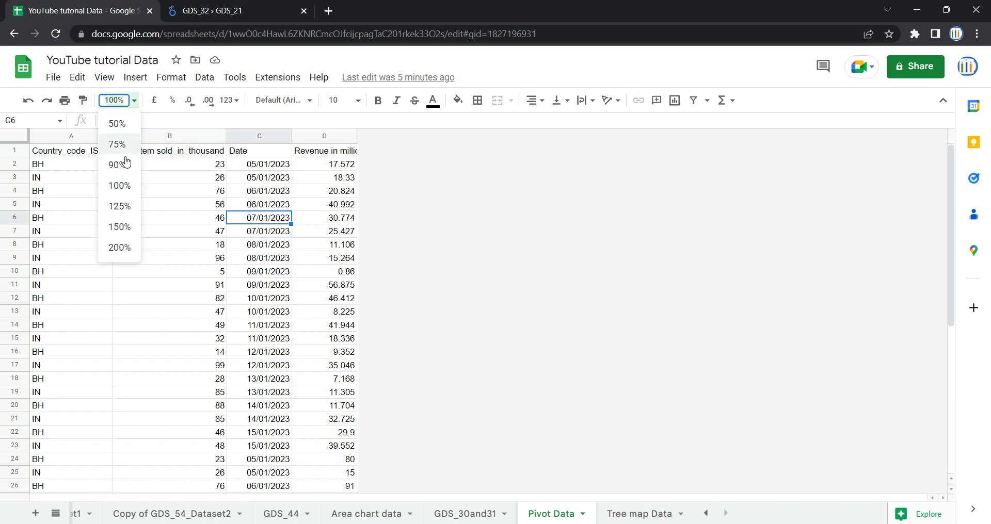
pyautogui.click(124, 202)
pyautogui.click(237, 260)
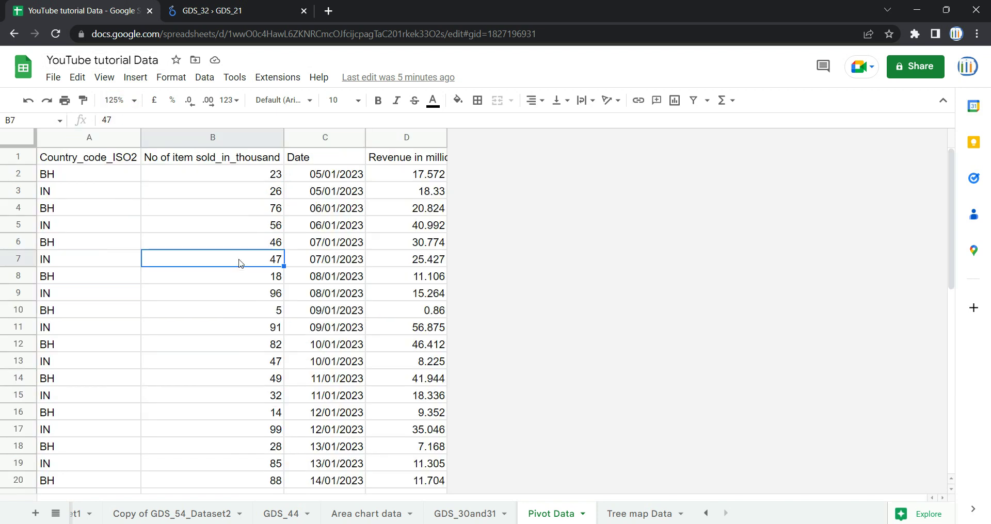
# Step: Go through the Pivot Data columns one by one and fit the Revenue in millions column's width to its contents
pyautogui.click(103, 138)
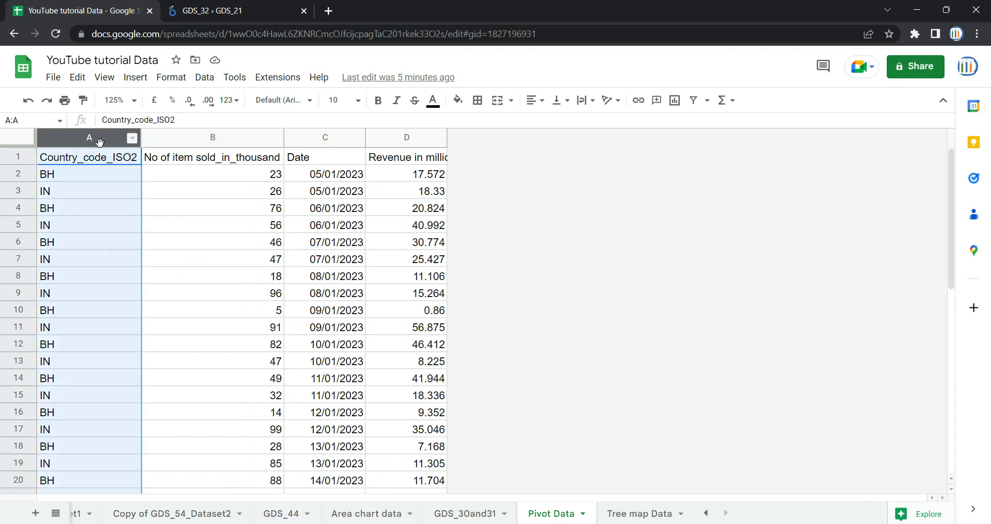
pyautogui.click(173, 145)
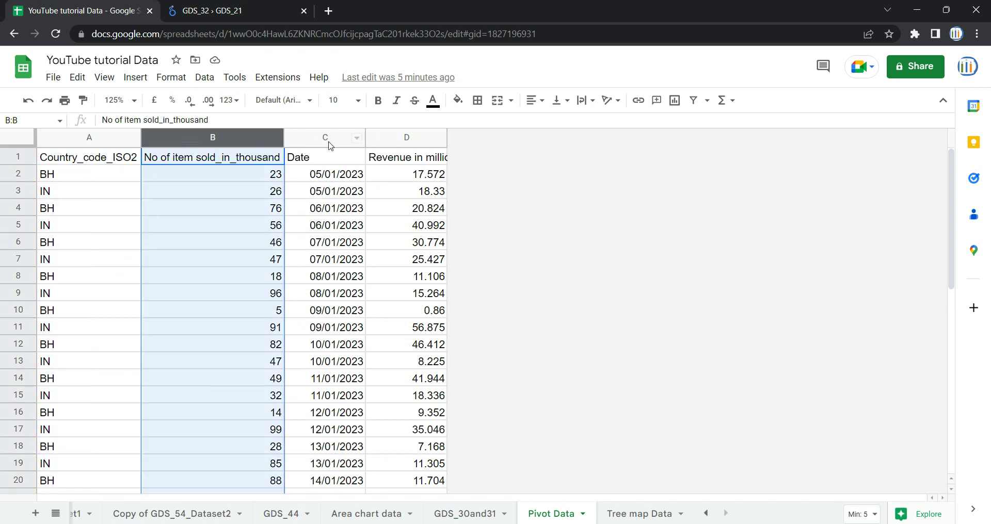
pyautogui.click(346, 143)
pyautogui.click(428, 138)
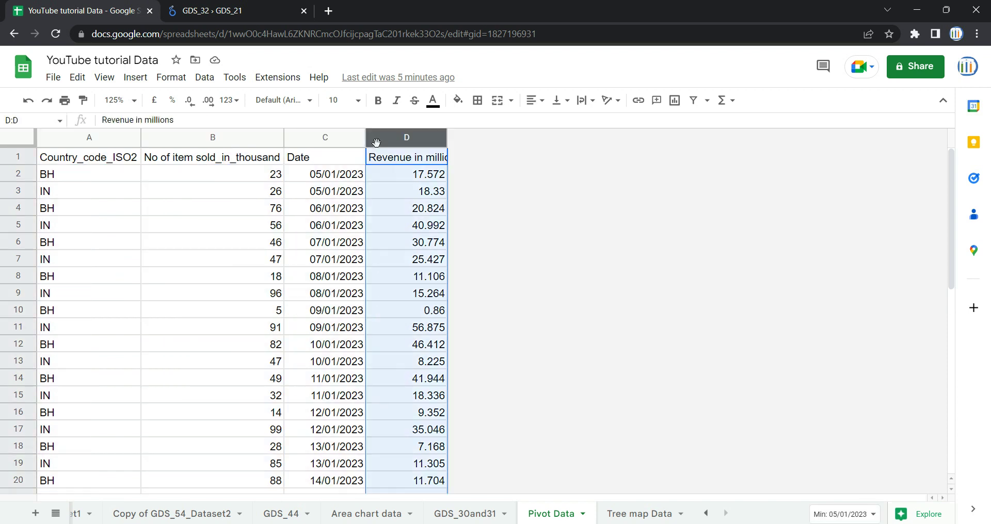
pyautogui.doubleClick(446, 135)
# Step: Examine the Pivot Data rows and the items sold and revenue columns, and return to the Looker Studio report
pyautogui.scroll(-9, 304, 263)
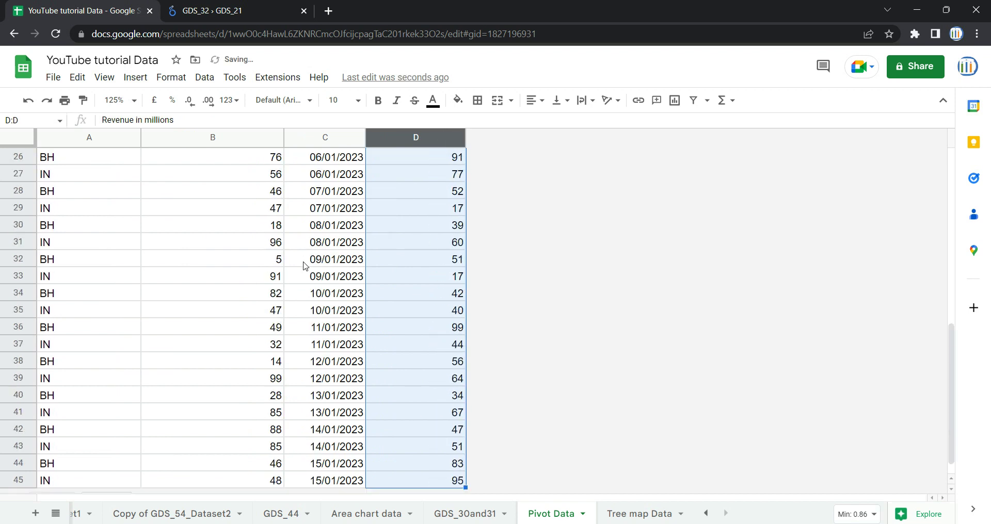
pyautogui.scroll(9, 305, 266)
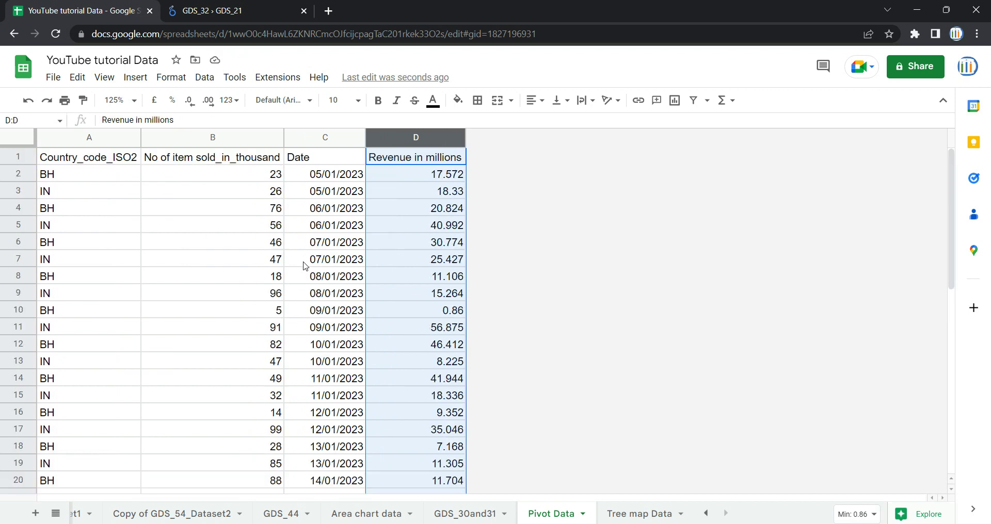
pyautogui.scroll(-2, 258, 278)
pyautogui.scroll(2, 245, 282)
pyautogui.click(215, 138)
pyautogui.click(407, 139)
pyautogui.click(251, 17)
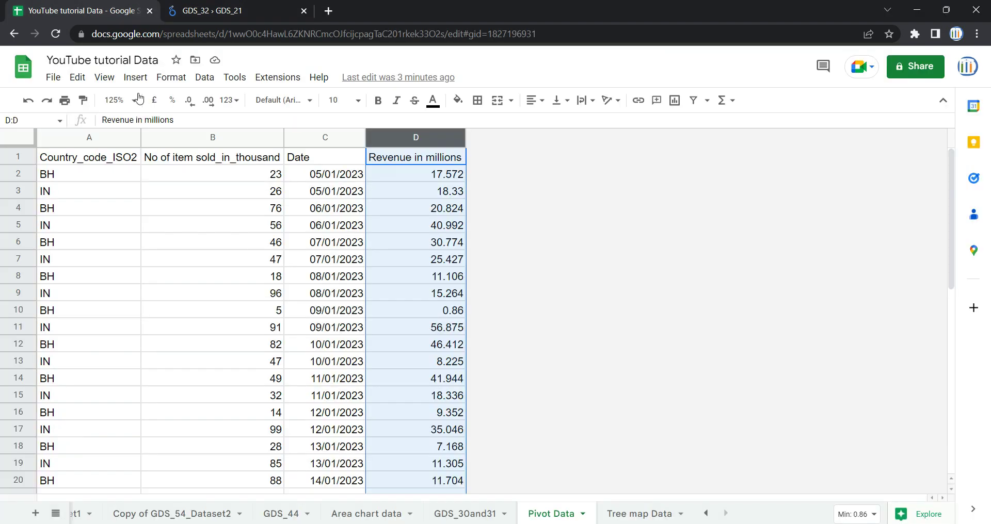
# Step: Switch to the Google Sheets data and examine the BH and IN country codes in the Country_code_ISO2 column
pyautogui.click(116, 8)
pyautogui.click(117, 138)
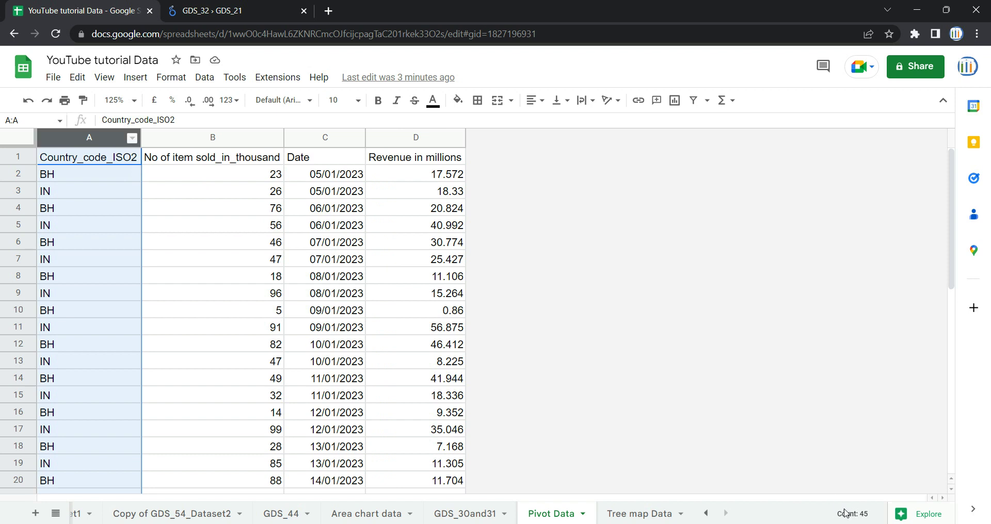
pyautogui.click(124, 235)
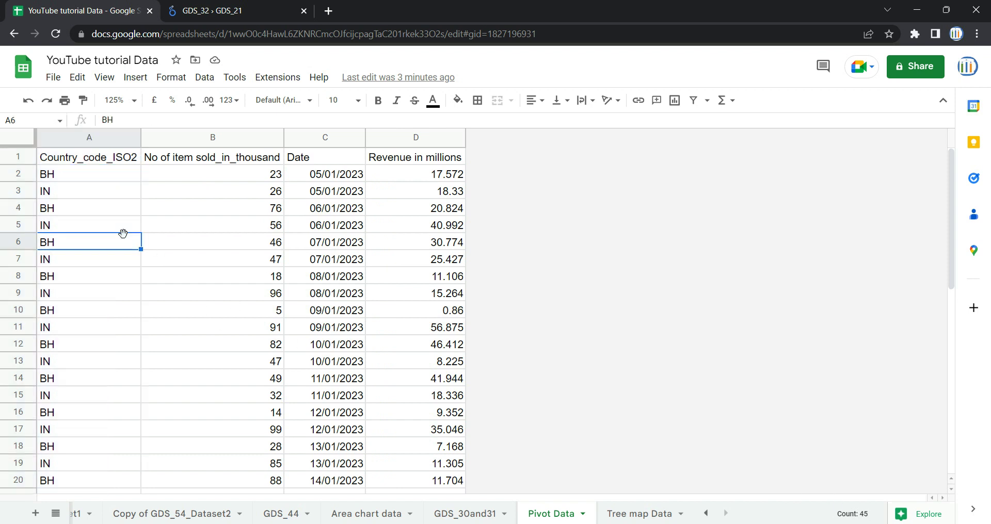
pyautogui.click(90, 177)
pyautogui.click(90, 194)
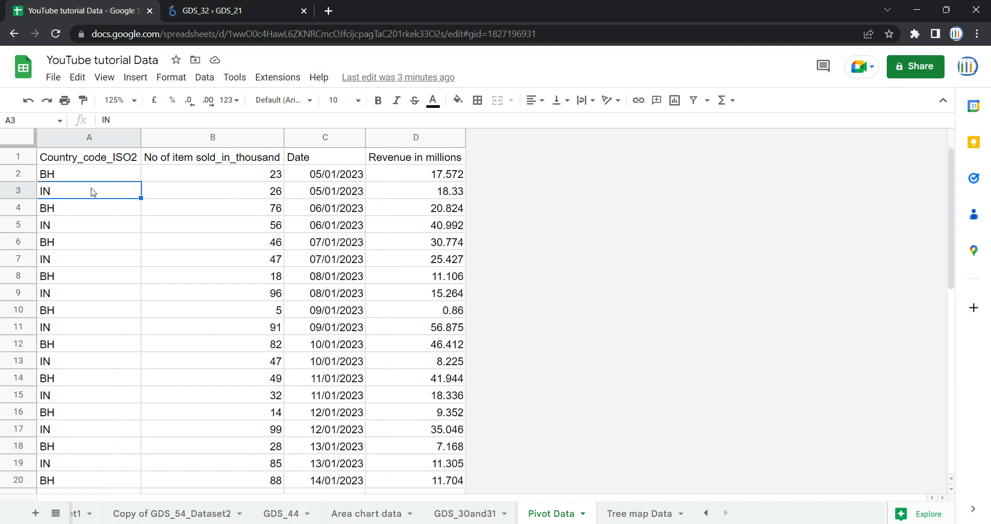
pyautogui.click(97, 179)
pyautogui.click(98, 194)
# Step: Switch to the GDS_32 report in Looker Studio, open it for editing and go to page 2
pyautogui.click(212, 10)
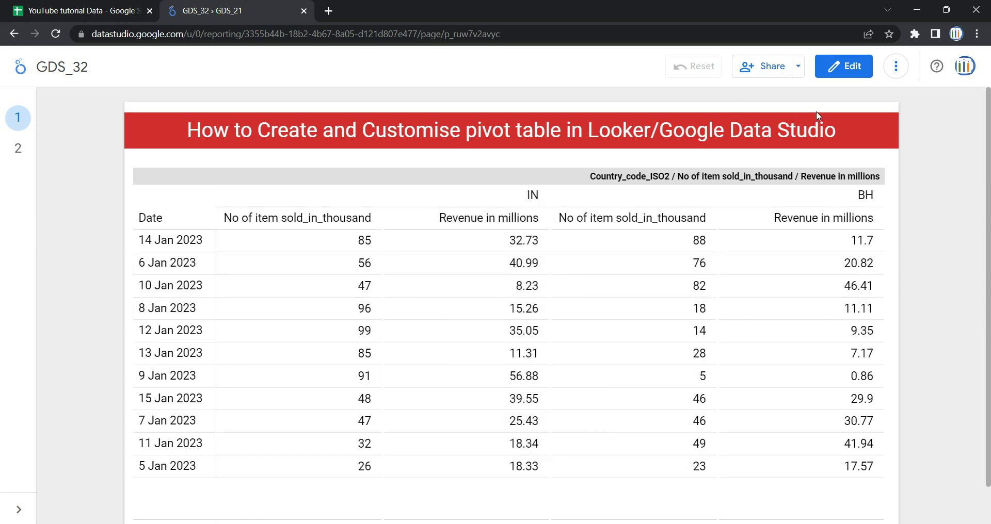
pyautogui.click(845, 68)
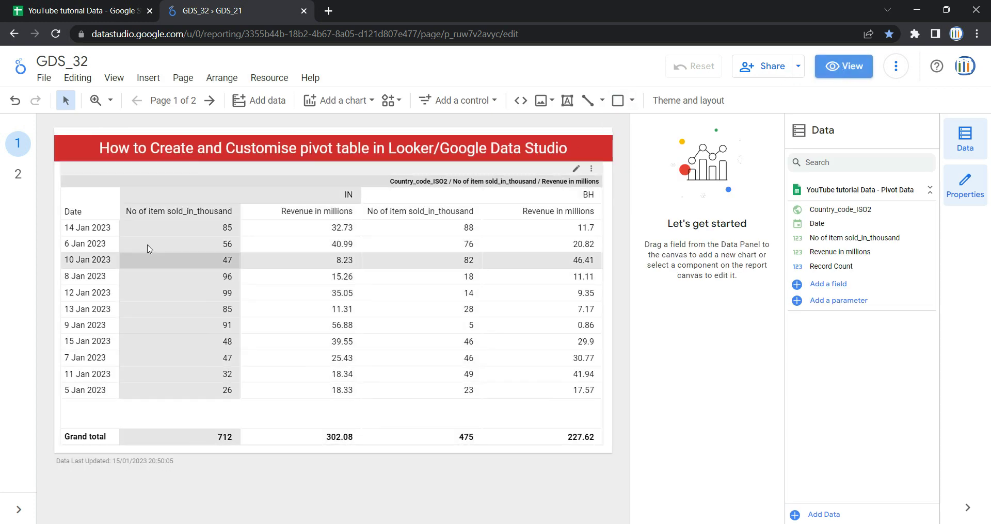
pyautogui.click(18, 176)
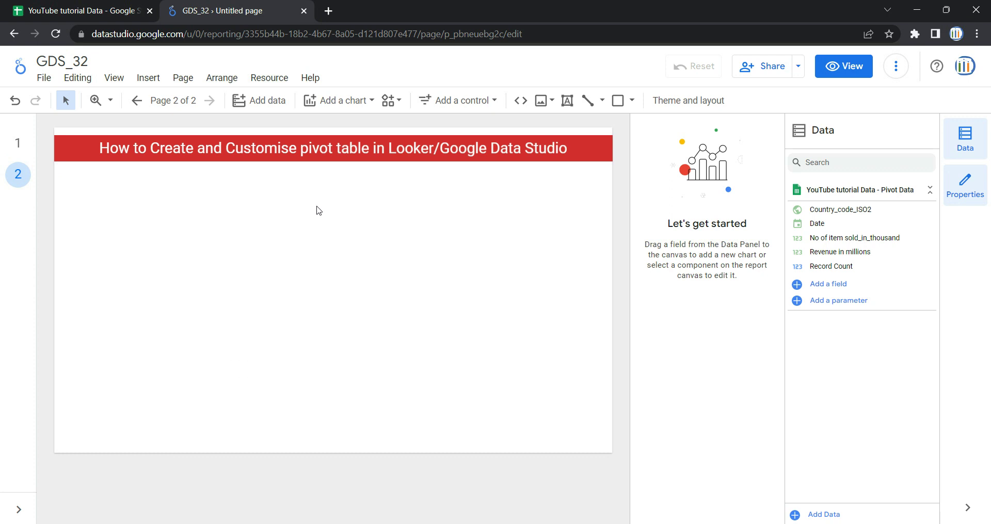
# Step: Open the report's added data sources and browse the connectors offered for adding another data source
pyautogui.click(269, 77)
pyautogui.click(320, 102)
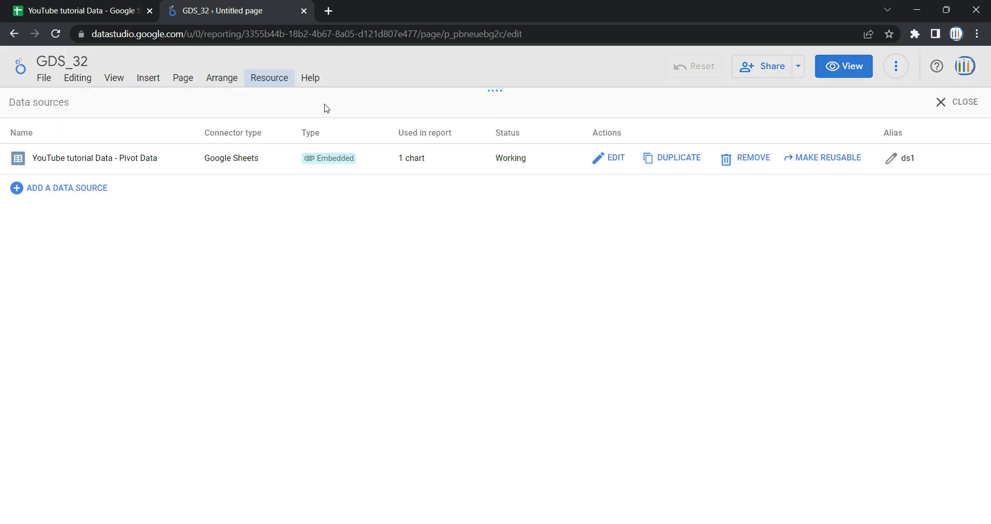
pyautogui.click(69, 190)
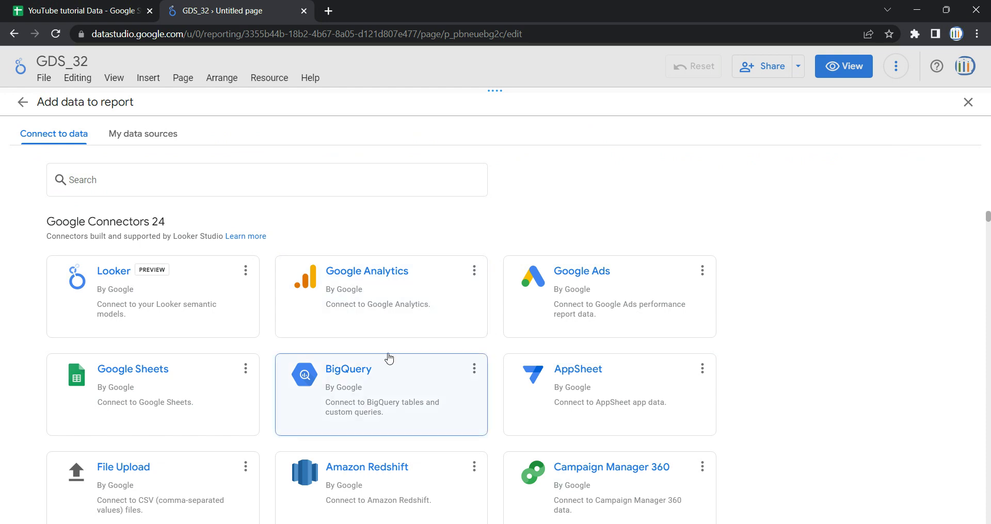
pyautogui.scroll(-6, 392, 356)
pyautogui.scroll(6, 389, 358)
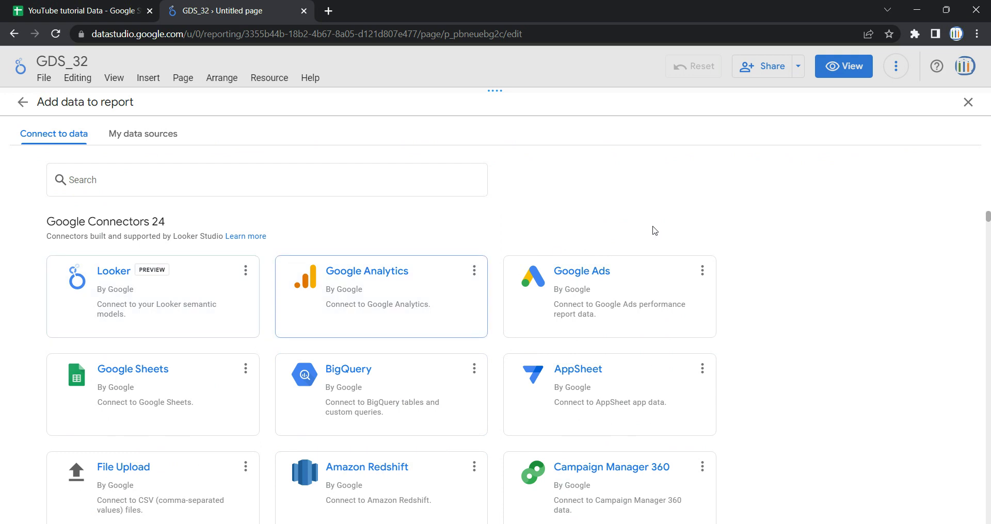
pyautogui.click(968, 102)
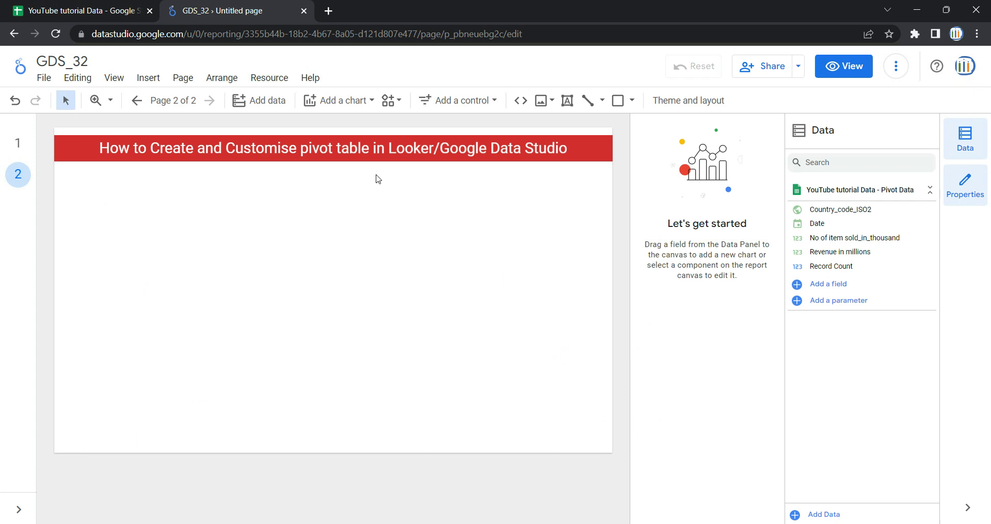
# Step: Insert a standard pivot table below the title banner on page 2 and enlarge it to fill most of the page
pyautogui.click(361, 107)
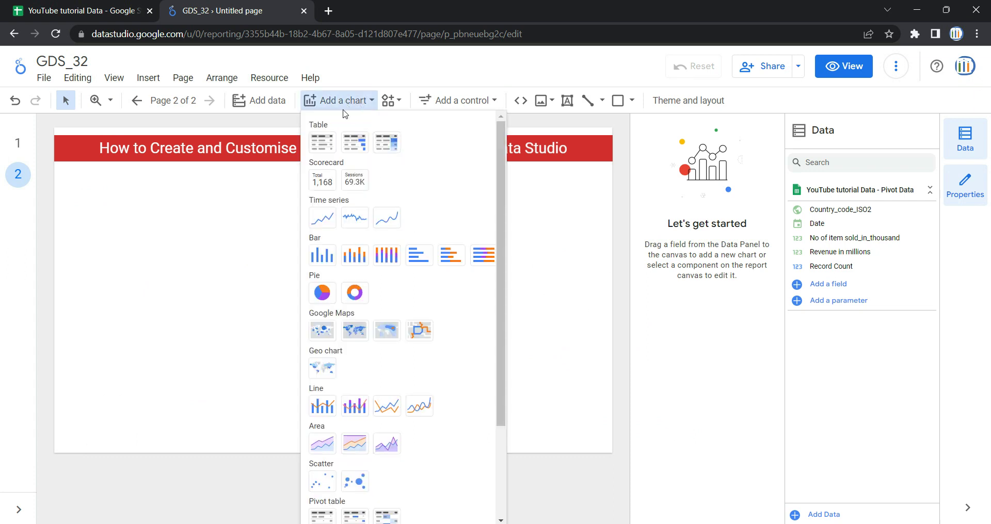
pyautogui.scroll(-1, 351, 402)
pyautogui.scroll(-2, 351, 402)
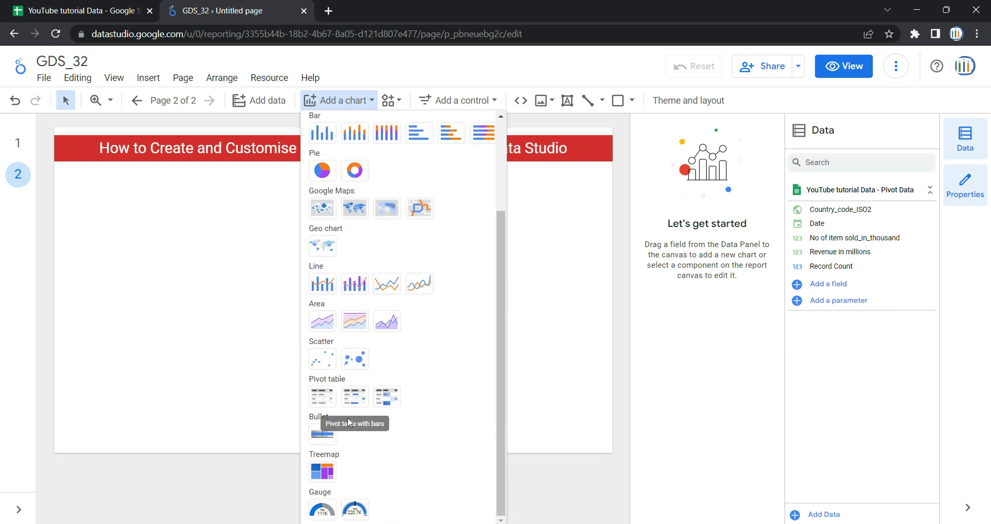
pyautogui.moveTo(315, 382); pyautogui.dragTo(338, 382)
pyautogui.click(331, 382)
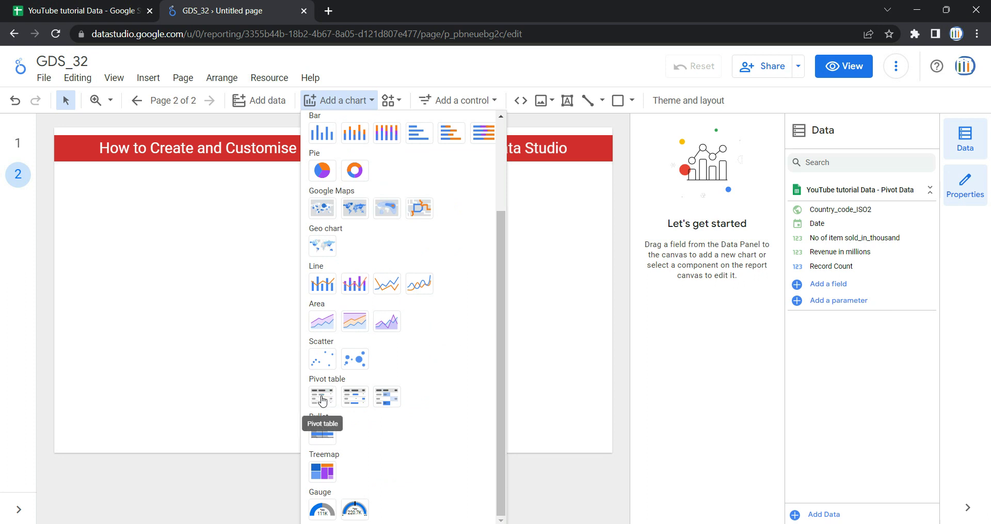
pyautogui.click(321, 398)
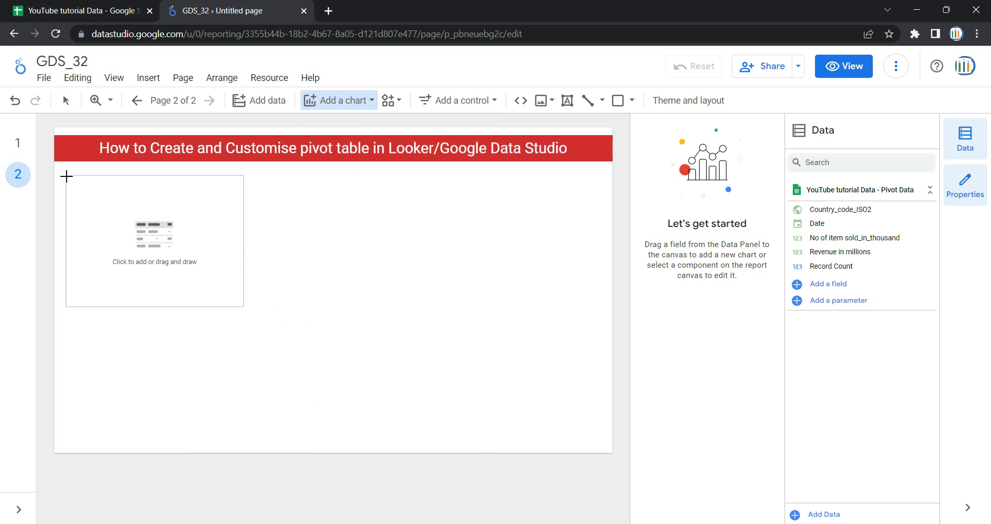
pyautogui.click(66, 176)
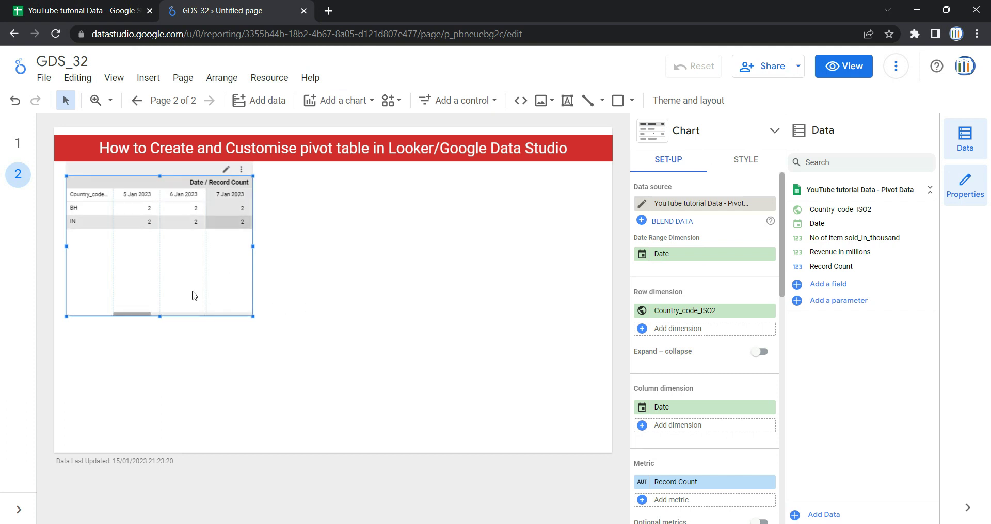
pyautogui.moveTo(253, 315); pyautogui.dragTo(585, 433)
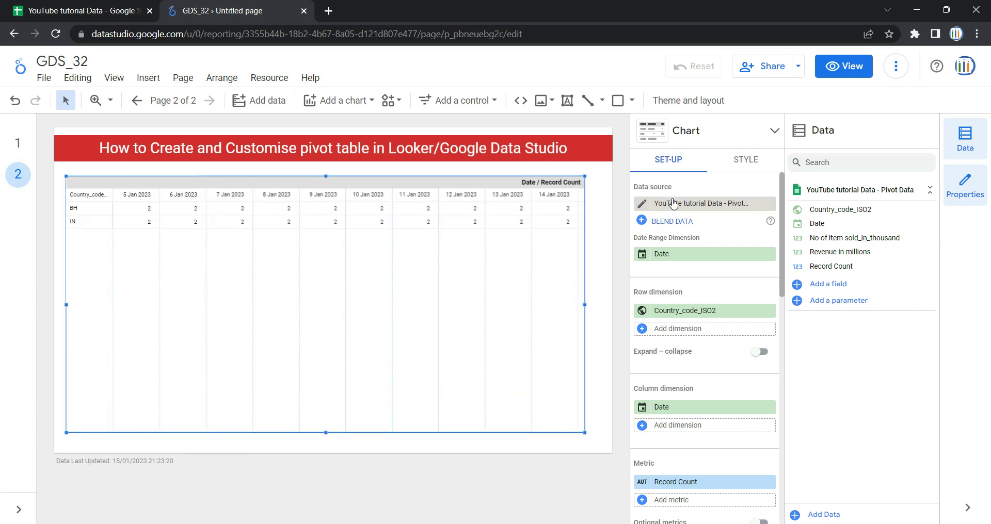
# Step: Look through the new pivot table's setup and style options
pyautogui.scroll(-5, 687, 352)
pyautogui.scroll(5, 708, 287)
pyautogui.click(746, 160)
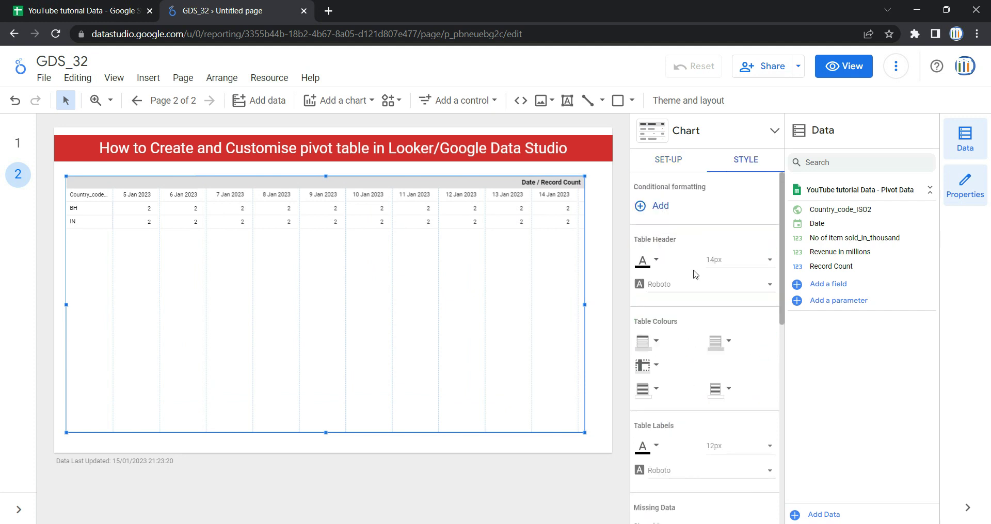
pyautogui.click(668, 161)
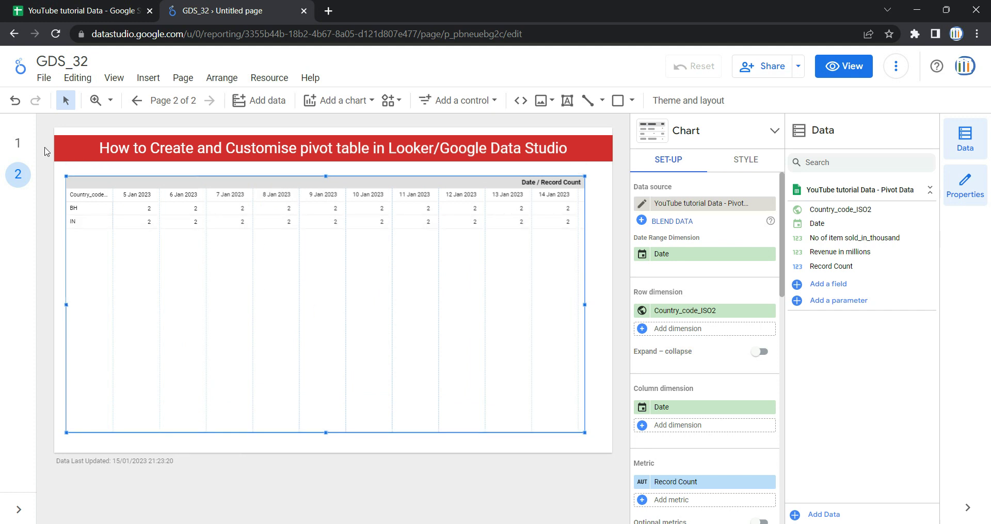
# Step: View the finished pivot table on page 1 for reference and reselect the new pivot table on page 2
pyautogui.click(10, 150)
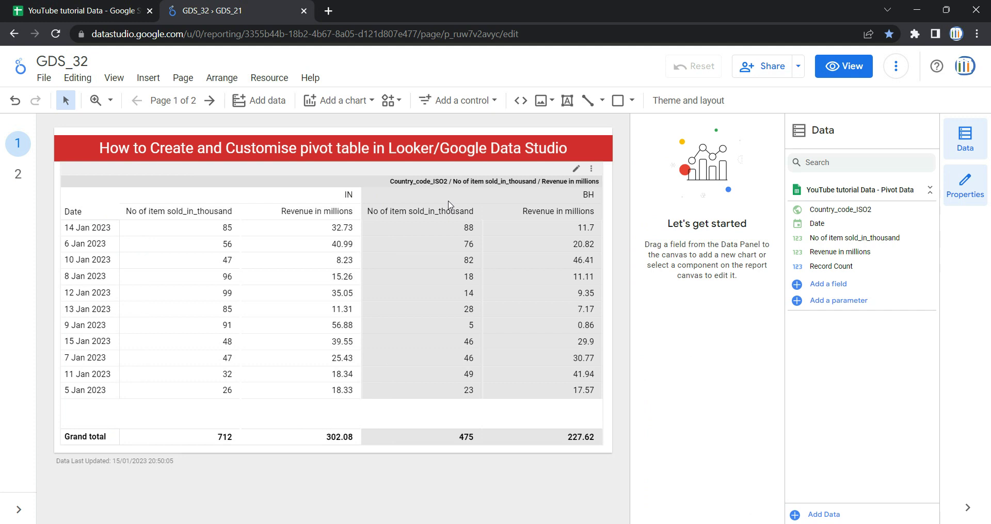
pyautogui.click(32, 180)
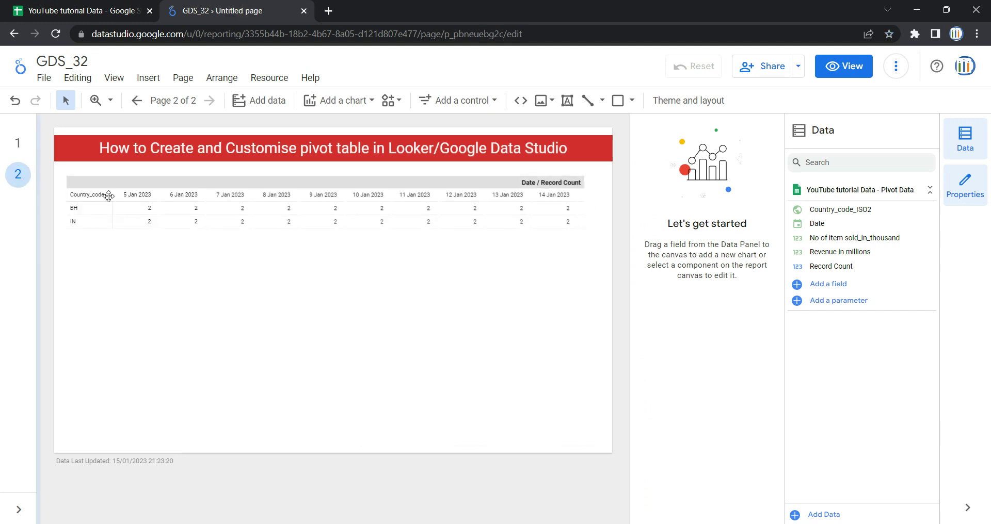
pyautogui.click(129, 246)
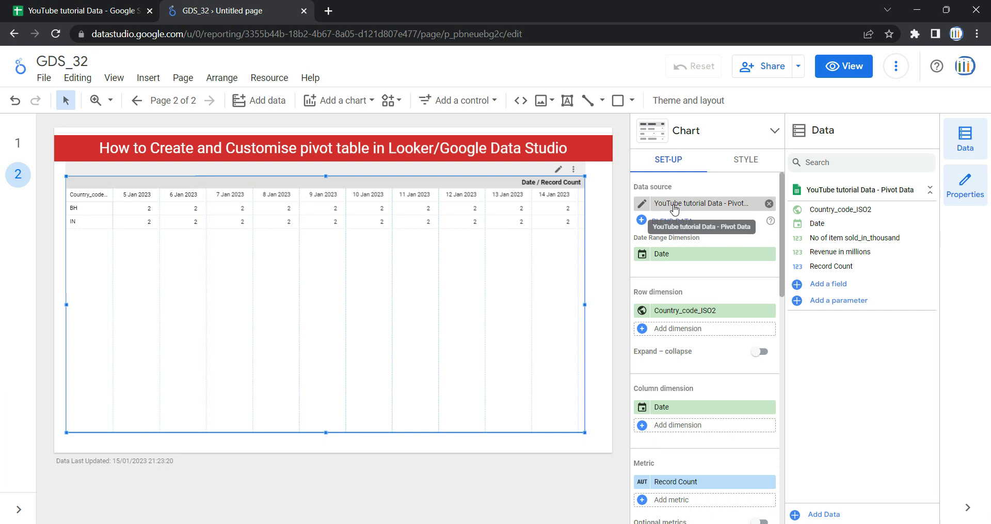
# Step: Browse the available data sources for the pivot table and the connectors offered for adding data, leaving the current source selected
pyautogui.click(710, 205)
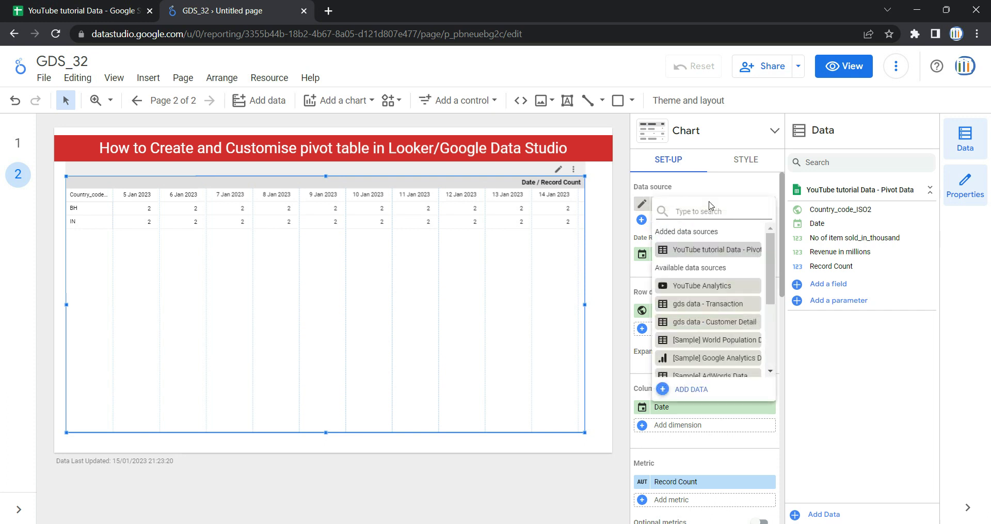
pyautogui.scroll(-3, 712, 302)
pyautogui.scroll(3, 712, 302)
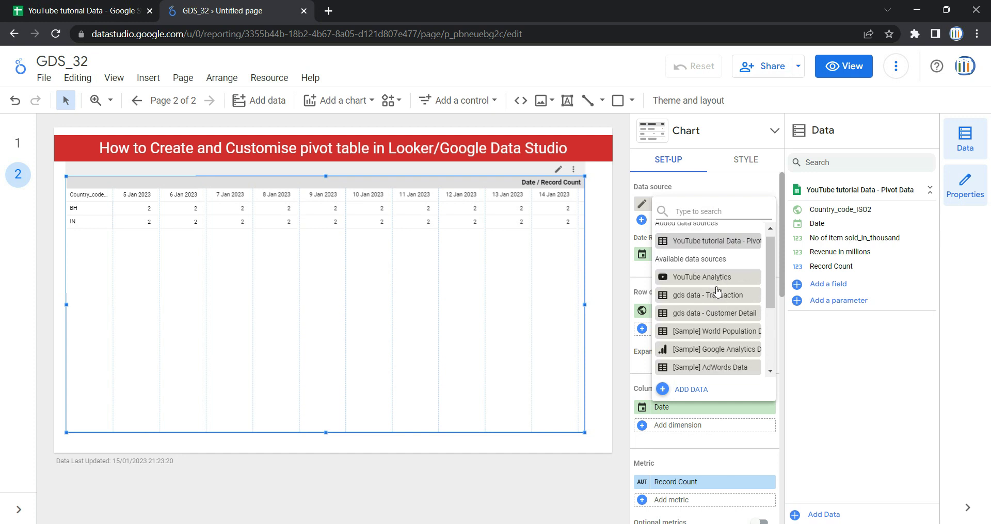
pyautogui.scroll(-5, 716, 290)
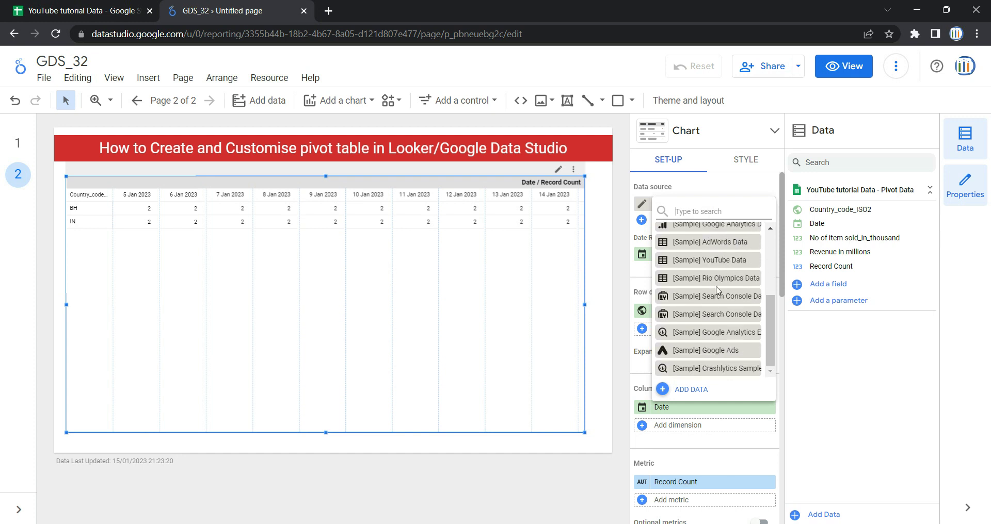
pyautogui.click(683, 389)
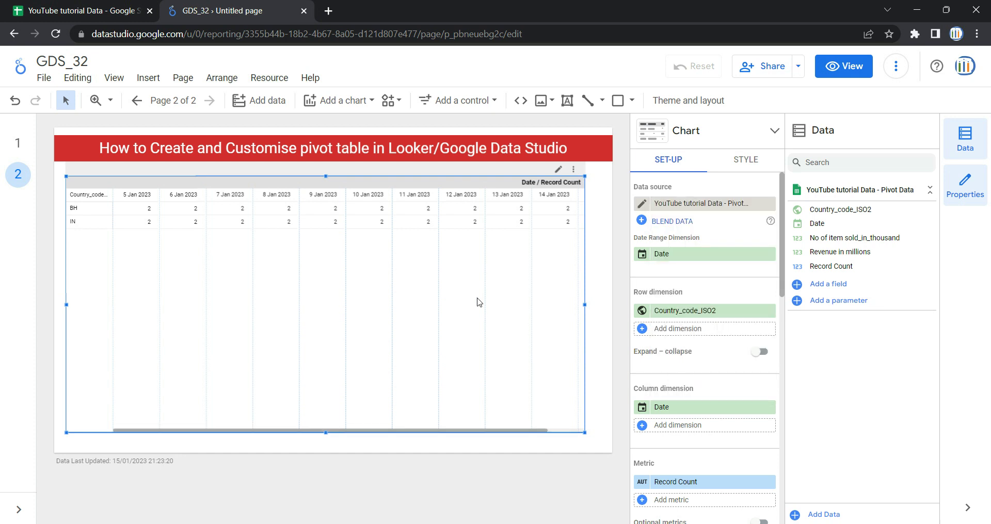
pyautogui.scroll(-3, 318, 303)
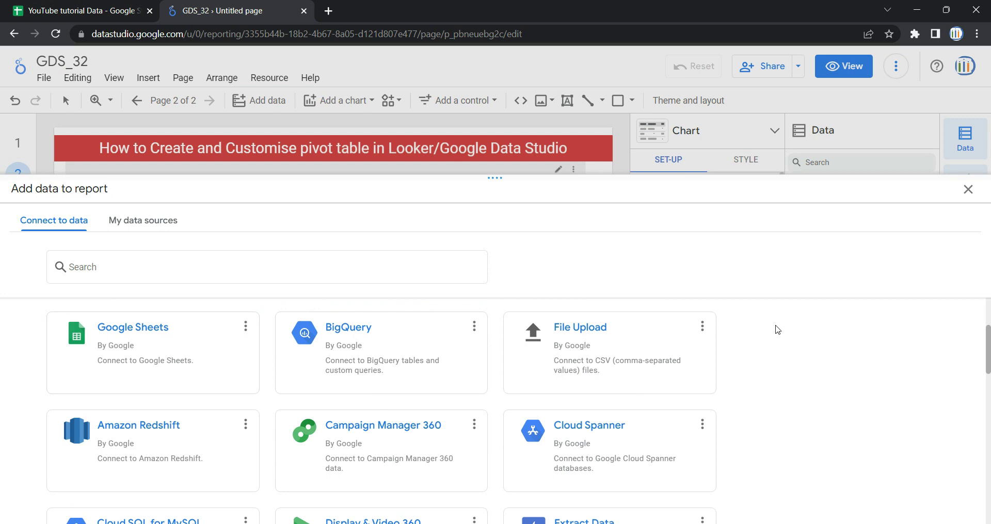
pyautogui.scroll(2, 774, 319)
pyautogui.click(967, 190)
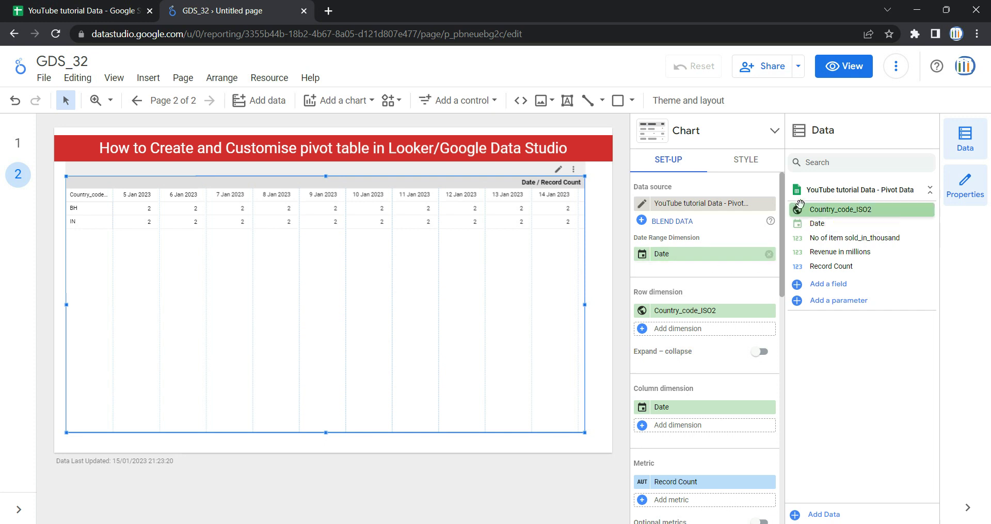
# Step: Check the Date column in the Pivot Data sheet and set the pivot table's row dimension to Date
pyautogui.click(93, 11)
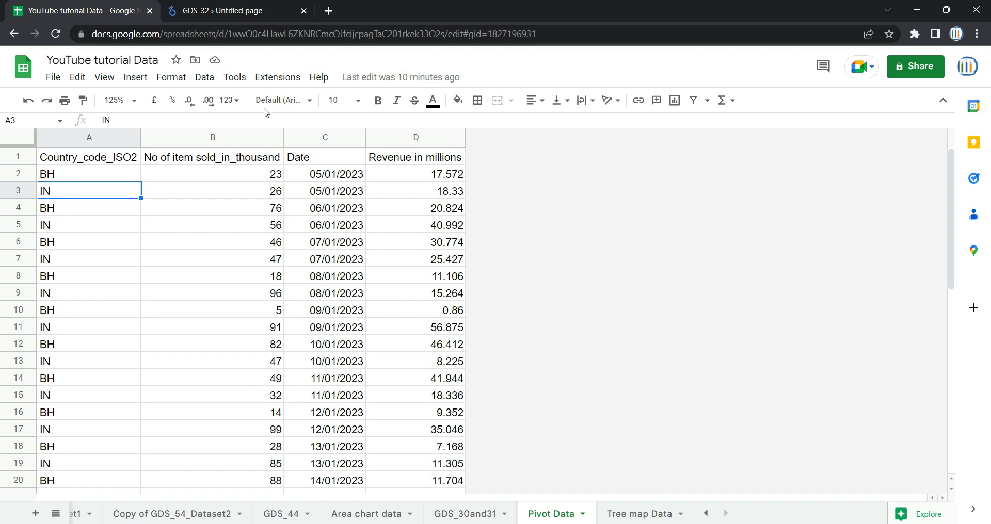
pyautogui.click(312, 137)
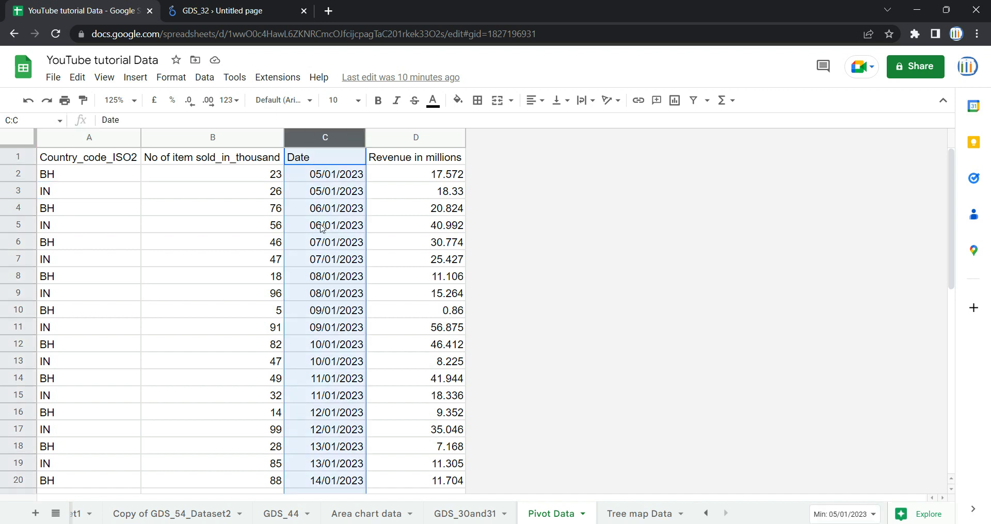
pyautogui.click(206, 7)
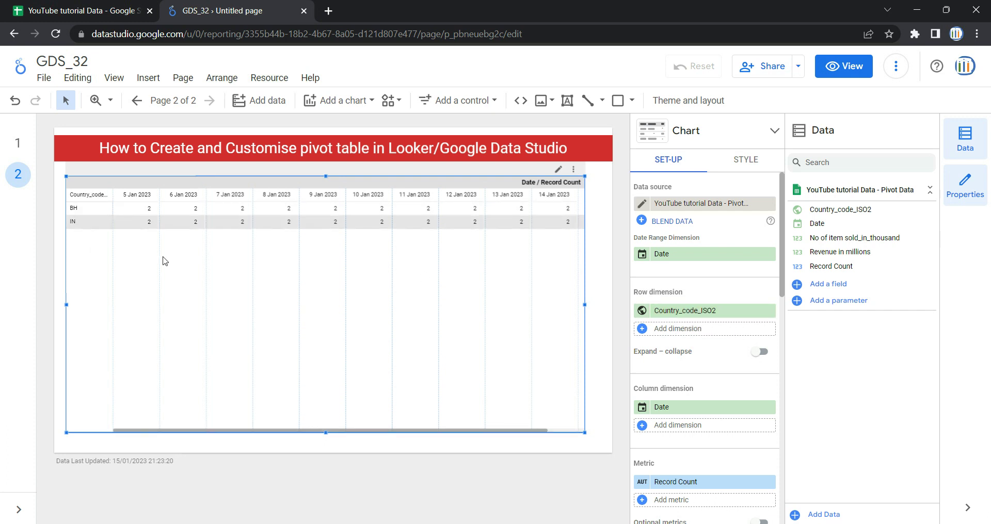
pyautogui.click(696, 313)
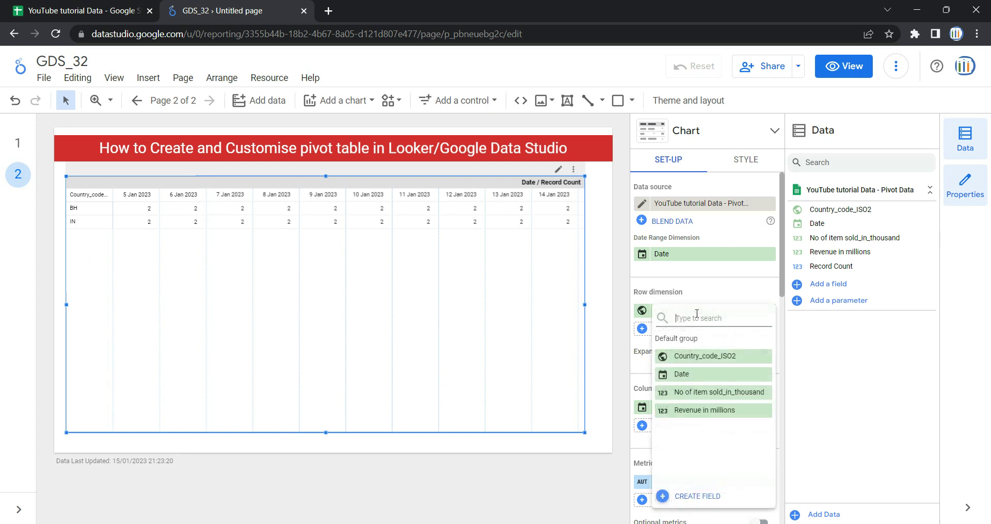
pyautogui.click(691, 374)
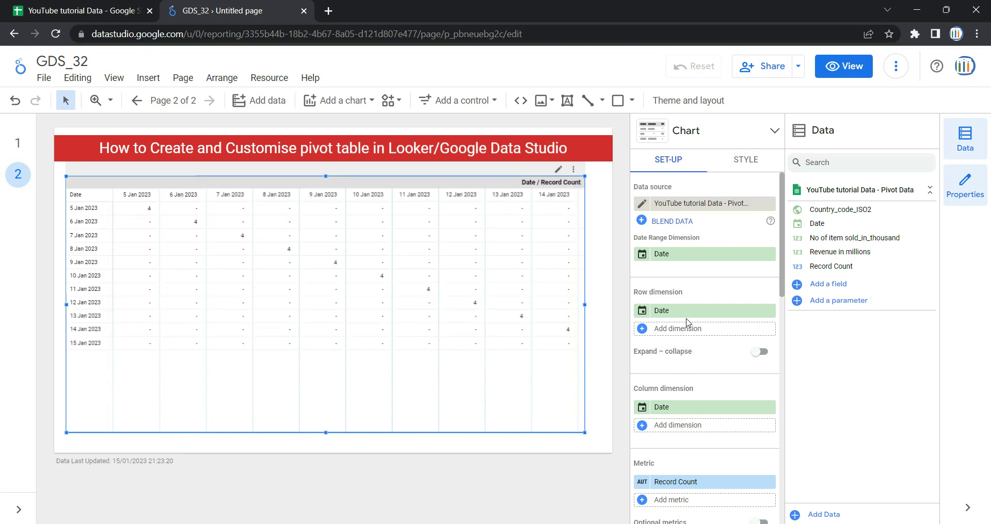
# Step: Switch to the Google Sheet and examine the first dates in the Date column, cells C2 to C5
pyautogui.click(108, 15)
pyautogui.click(304, 176)
pyautogui.click(320, 192)
pyautogui.click(325, 211)
pyautogui.click(328, 226)
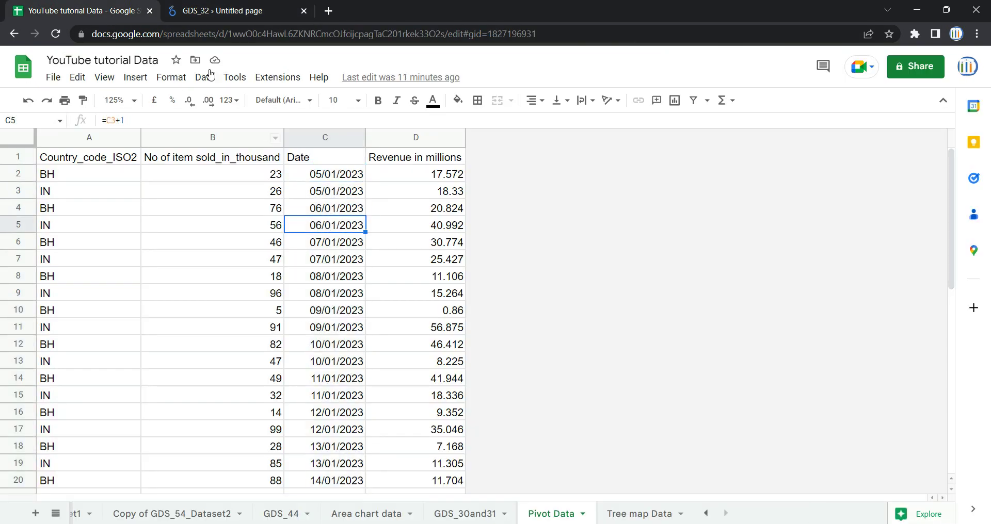
# Step: Return to the report, try Country_code_ISO2 as a second row dimension of the pivot table, and remove it
pyautogui.click(256, 14)
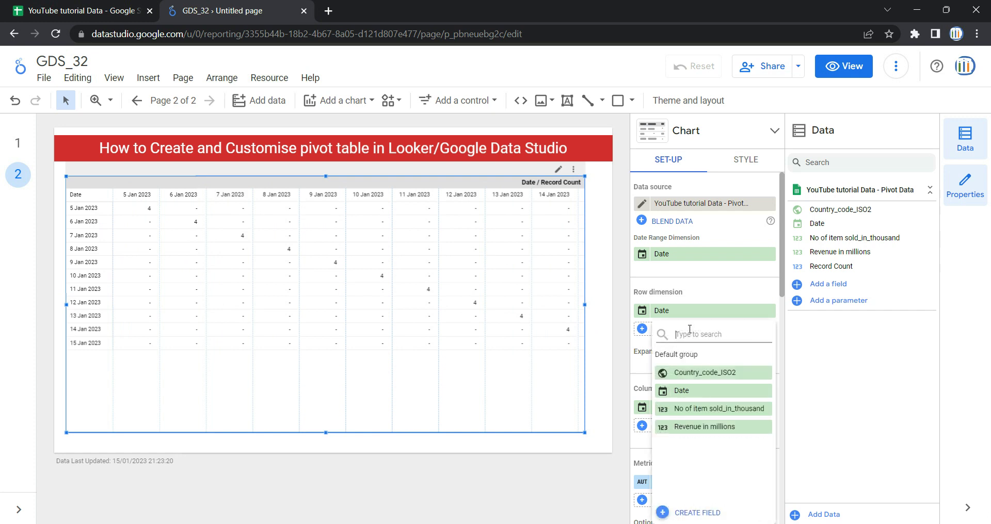
pyautogui.click(706, 372)
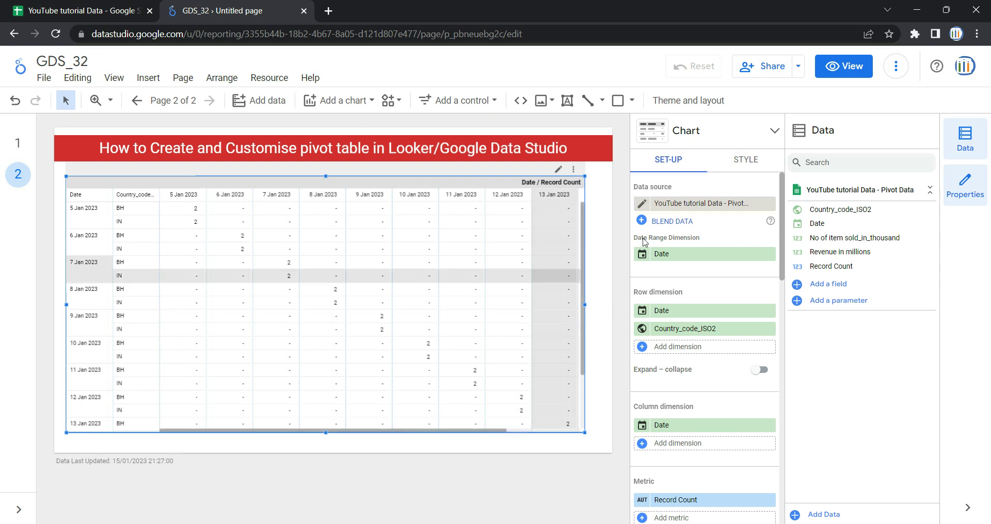
pyautogui.click(768, 329)
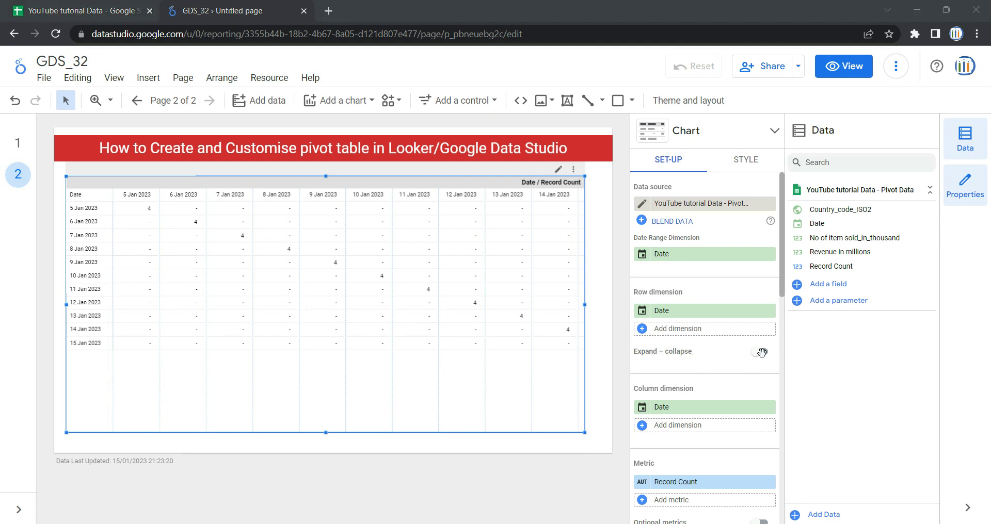
# Step: Try the expand-collapse option on the row dimension, turn it off, and remove the Year Month and Year dimensions
pyautogui.click(761, 352)
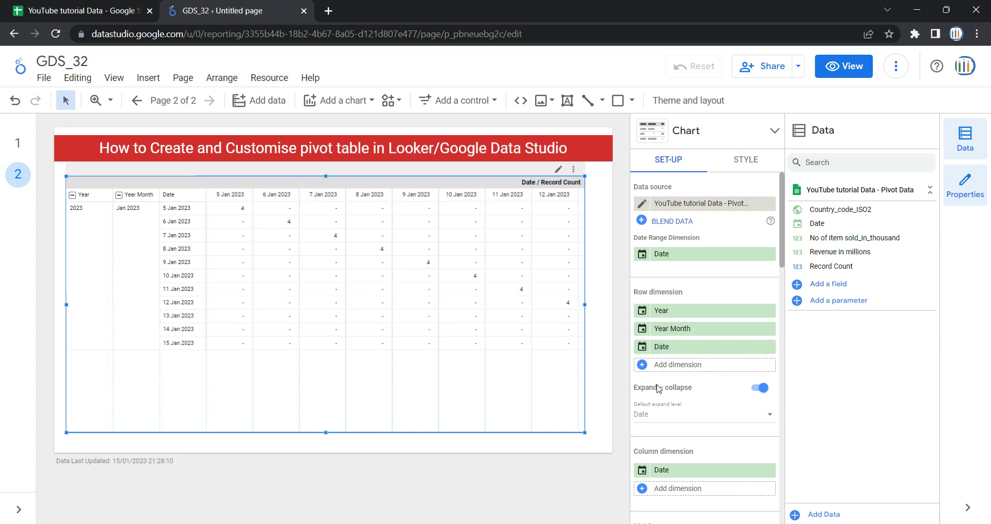
pyautogui.click(758, 388)
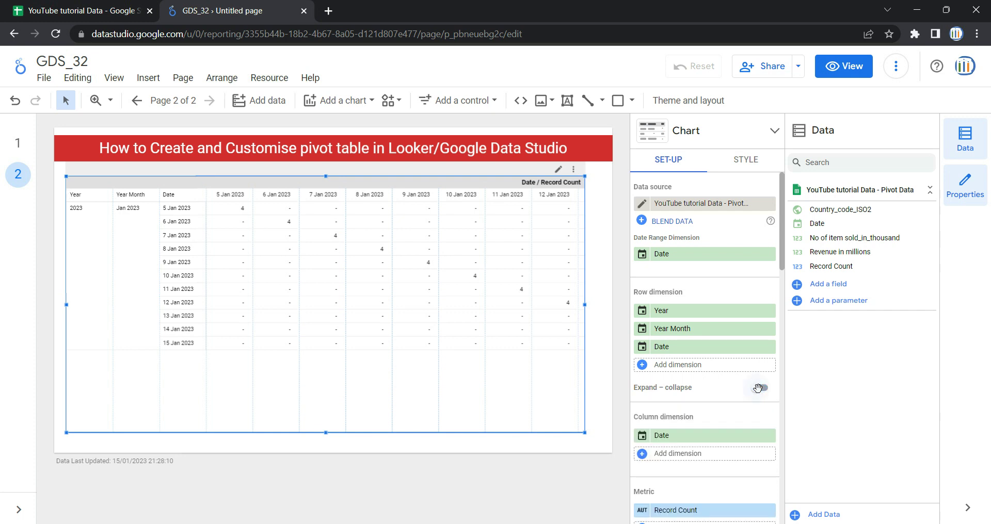
pyautogui.click(769, 329)
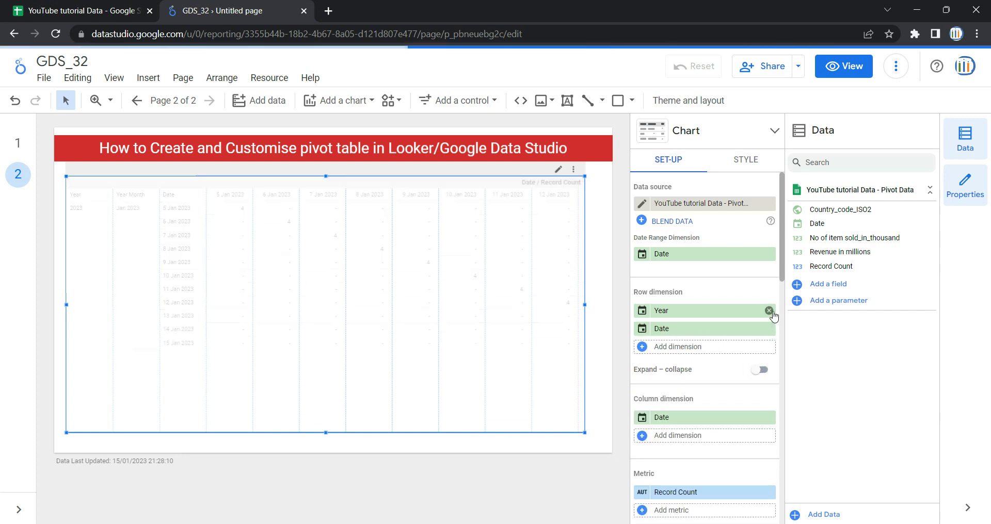
pyautogui.click(768, 311)
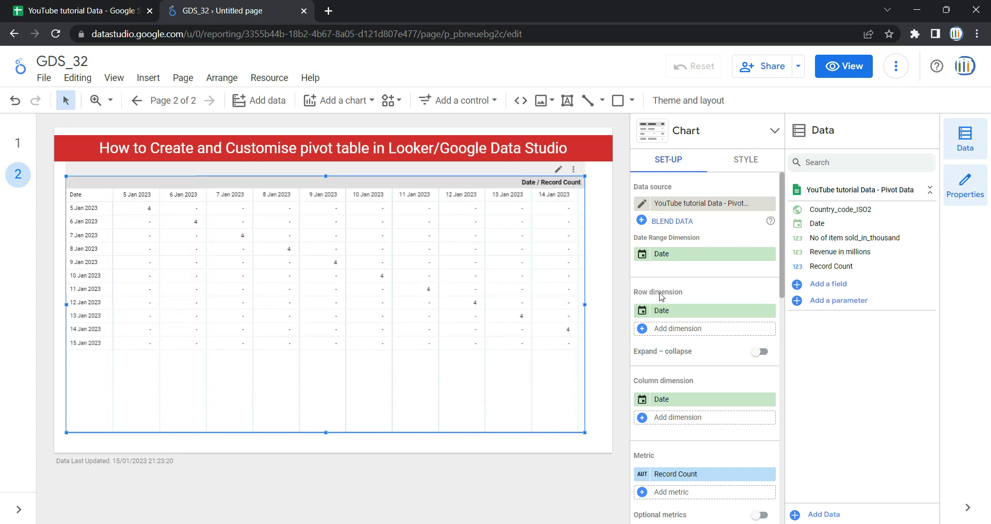
# Step: Replace the pivot table's Date column dimension with Country_code_ISO2
pyautogui.scroll(-1, 699, 340)
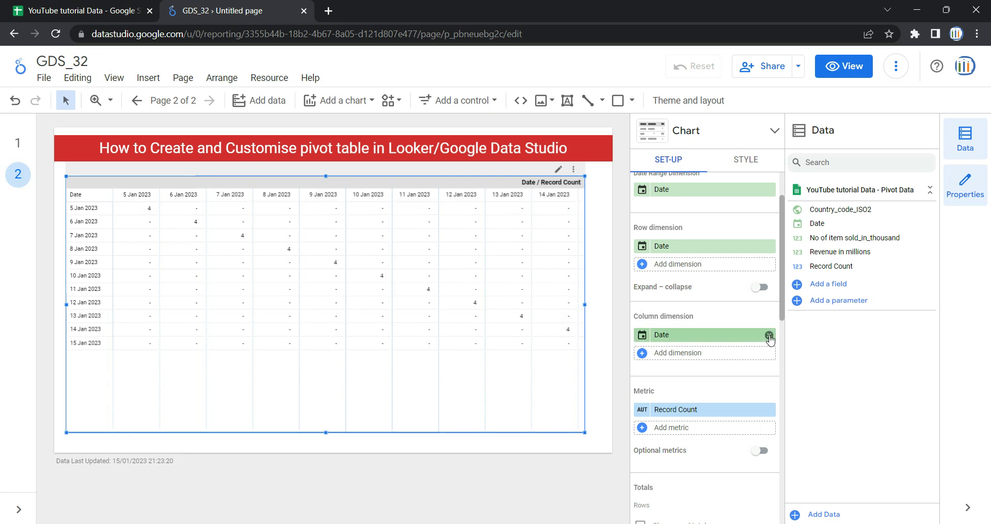
pyautogui.click(769, 336)
pyautogui.click(704, 335)
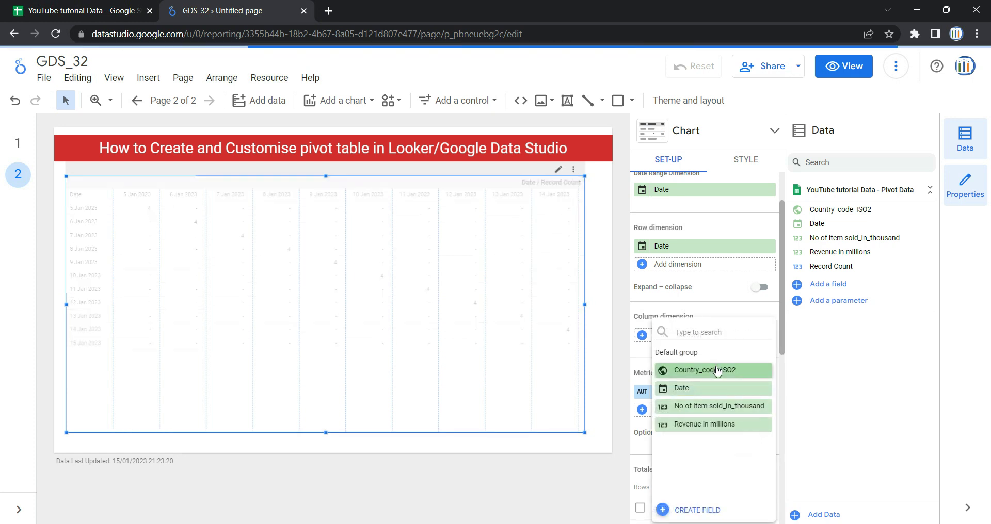
pyautogui.click(717, 370)
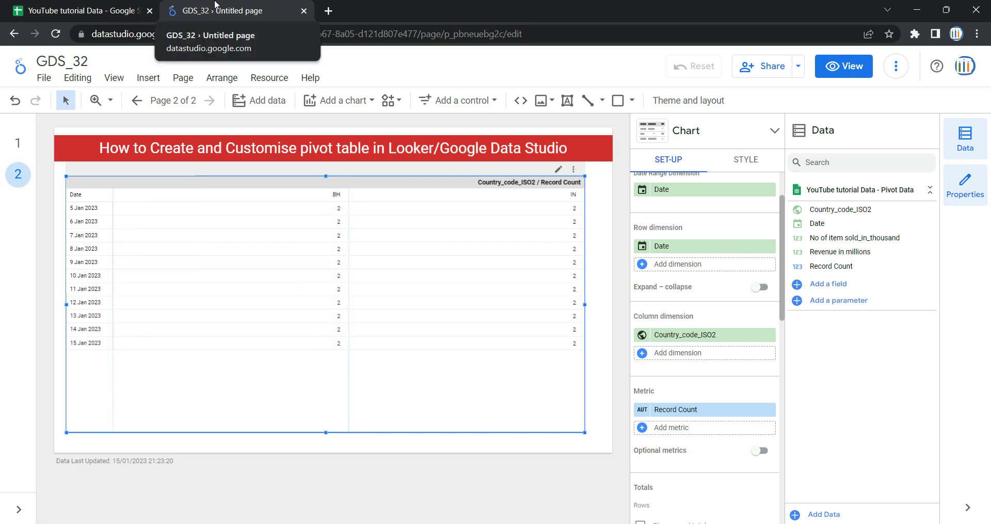
# Step: Check the Country_code_ISO2 values in the Google Sheet and return to the report
pyautogui.click(124, 10)
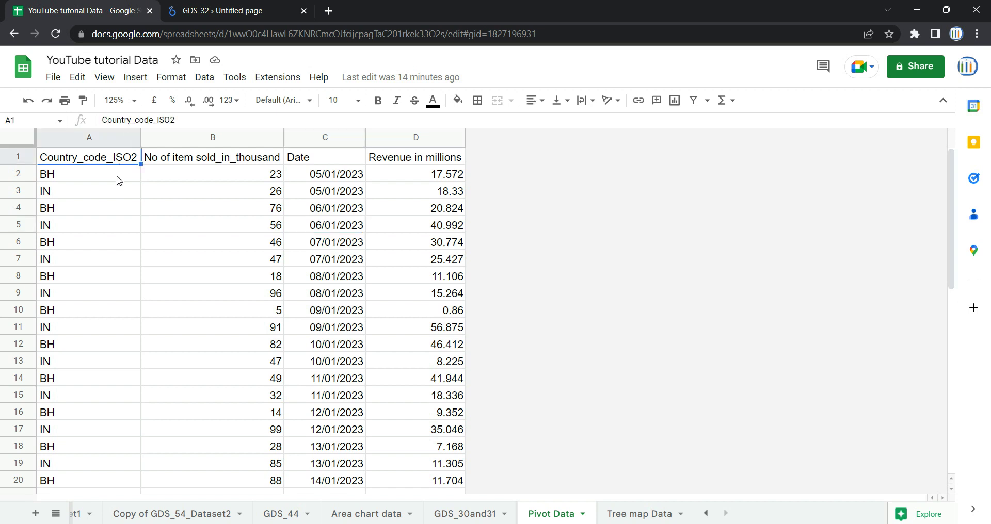
pyautogui.click(118, 178)
pyautogui.click(118, 190)
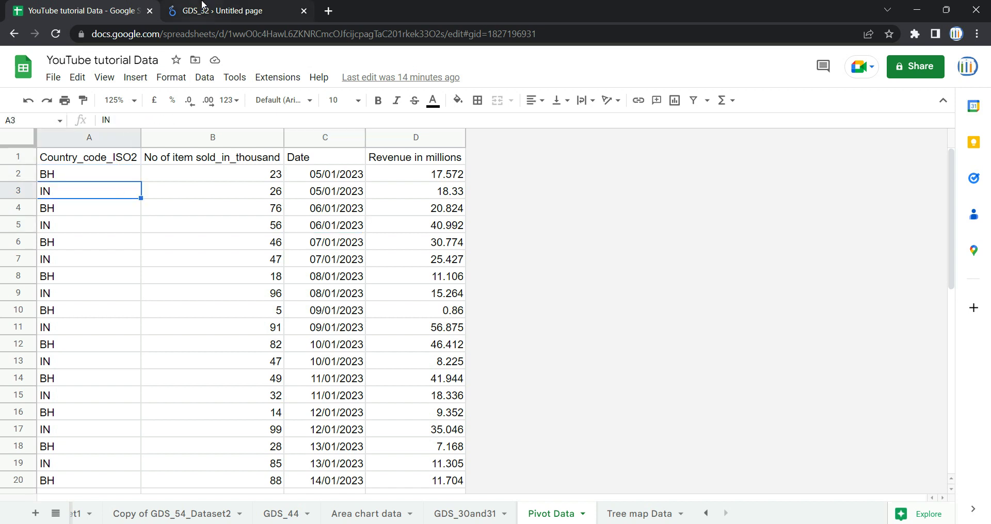
pyautogui.click(202, 6)
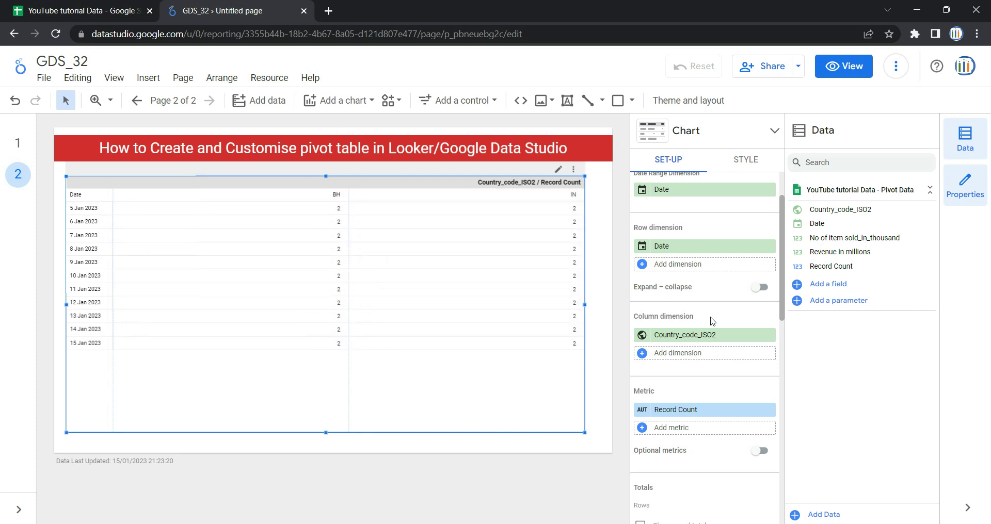
# Step: Replace the Record Count metric with No of item sold_in_thousand and add Revenue in millions as a second metric
pyautogui.scroll(-1, 696, 317)
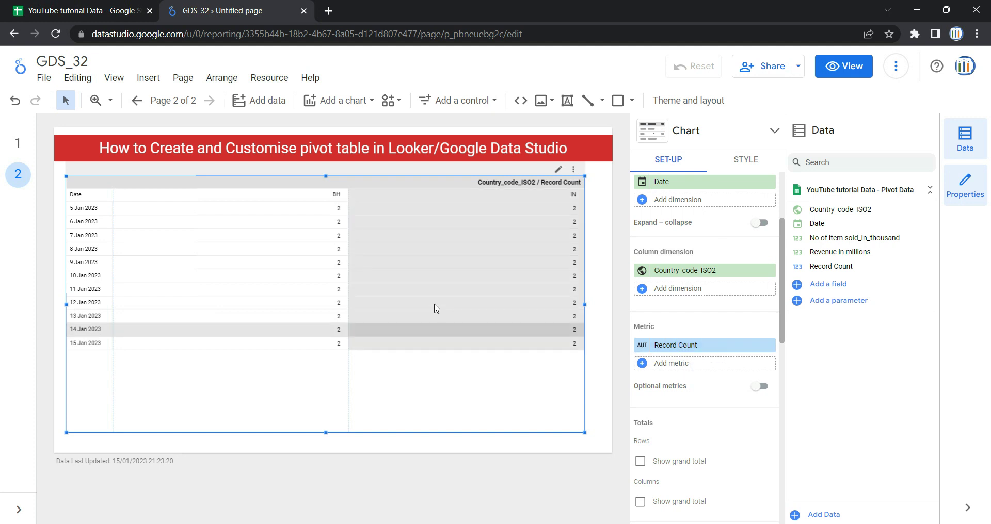
pyautogui.click(712, 350)
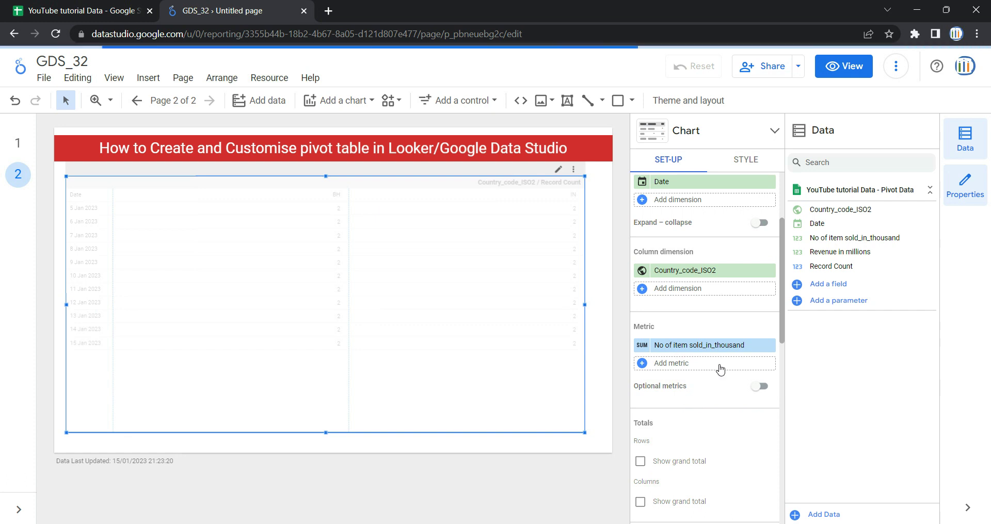
pyautogui.click(720, 366)
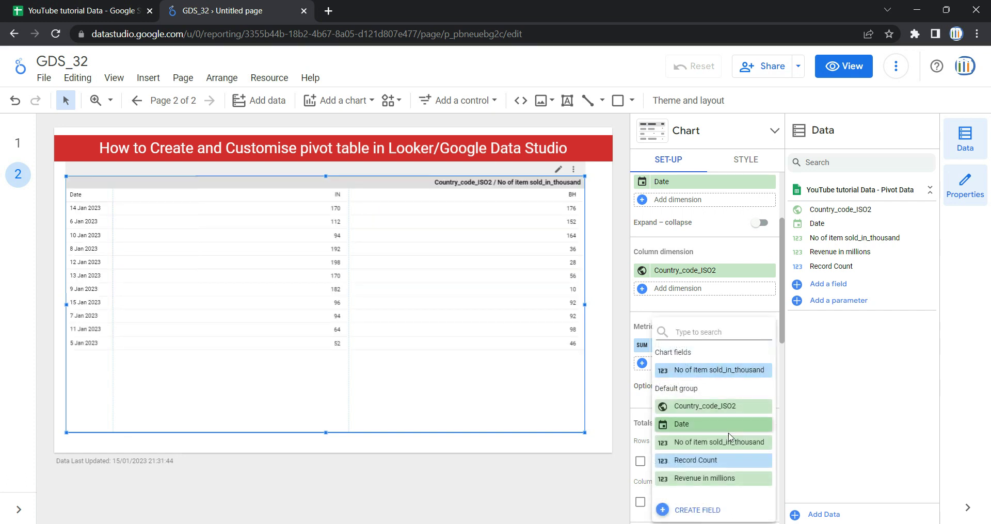
pyautogui.click(729, 476)
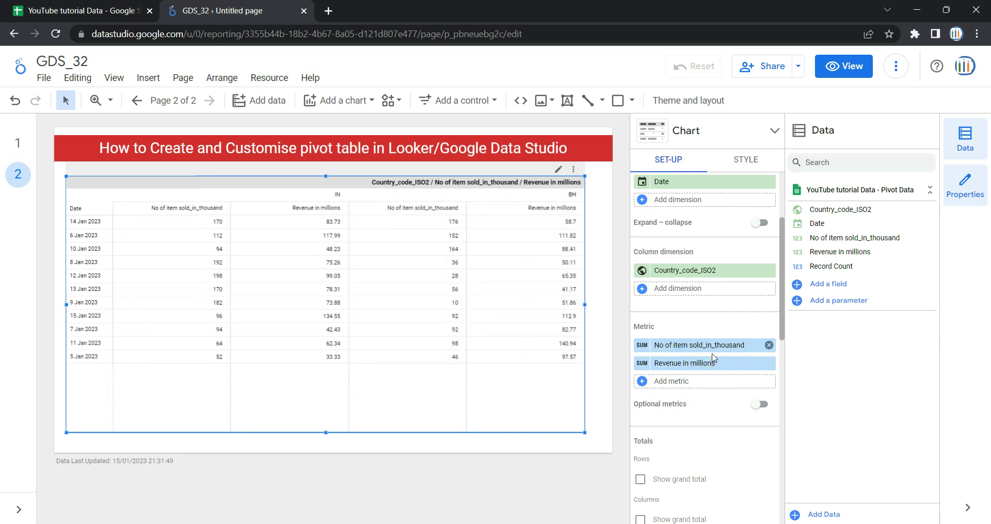
# Step: Enable optional metrics for the pivot table and add Record Count as an optional metric
pyautogui.click(760, 405)
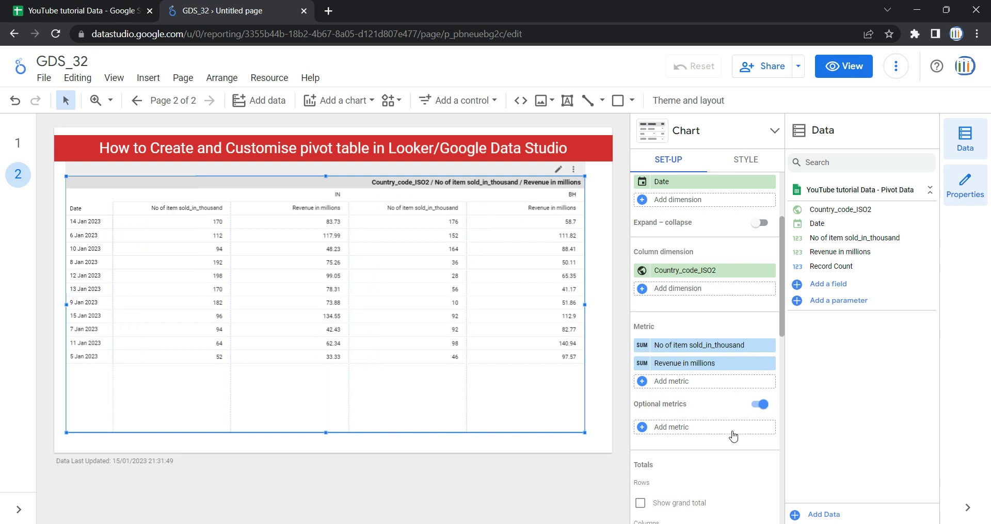
pyautogui.click(679, 427)
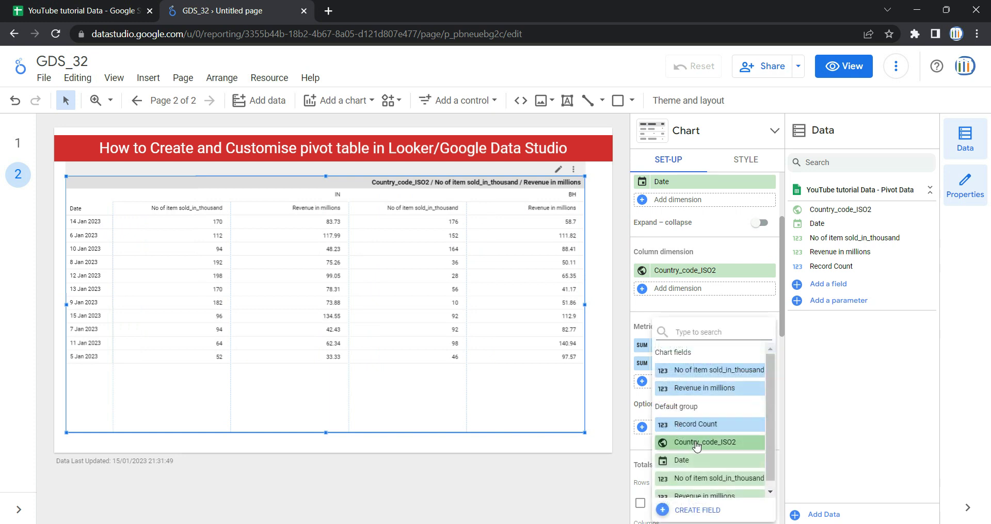
pyautogui.click(705, 427)
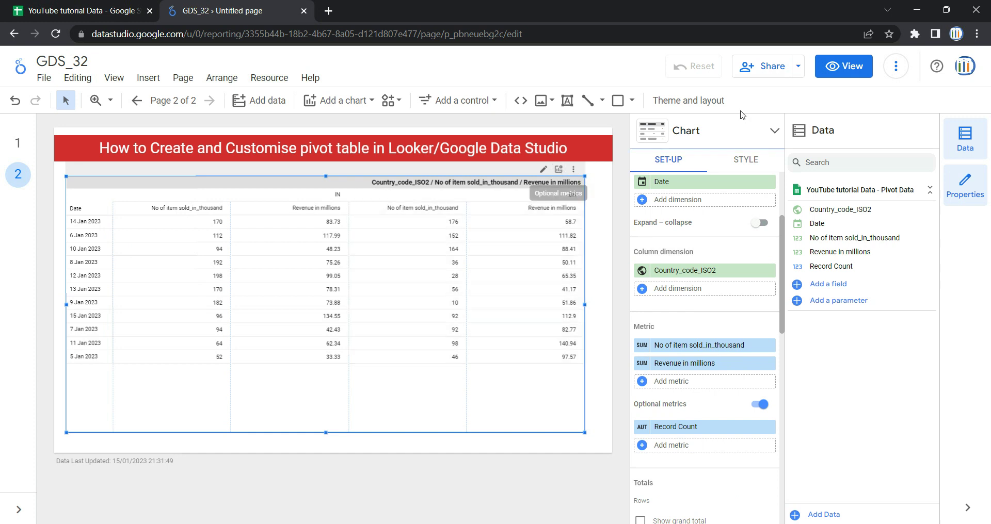
# Step: Preview the report, show and hide the optional Record Count metric in the pivot table, and return to edit mode
pyautogui.click(841, 69)
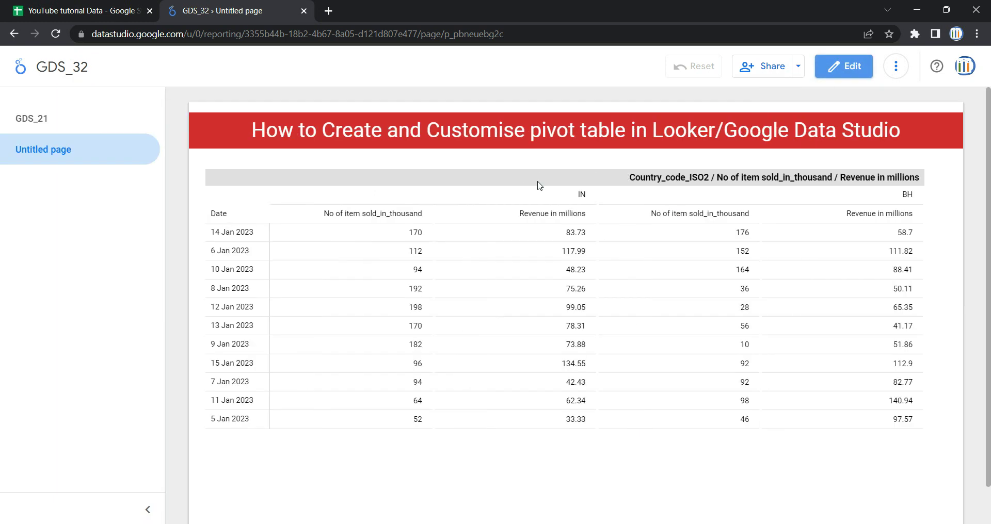
pyautogui.click(148, 510)
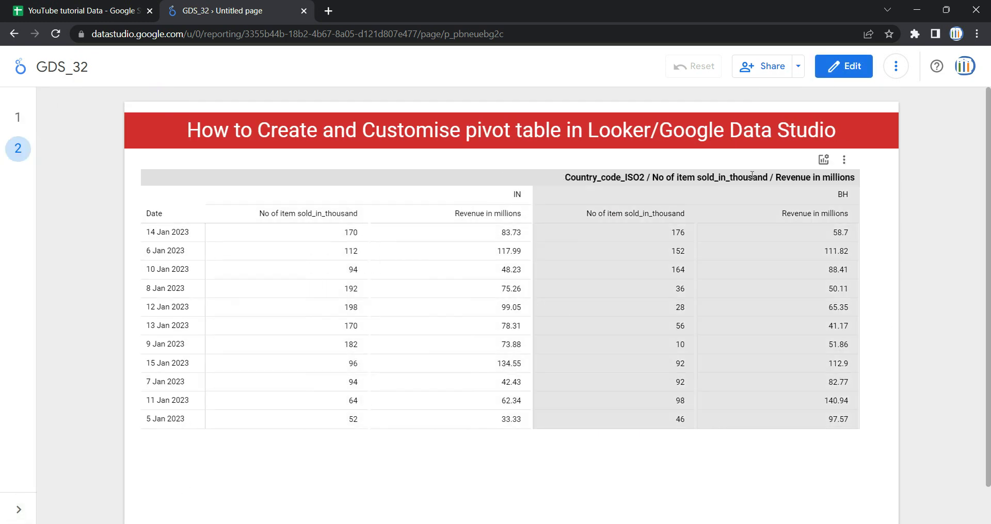
pyautogui.click(824, 161)
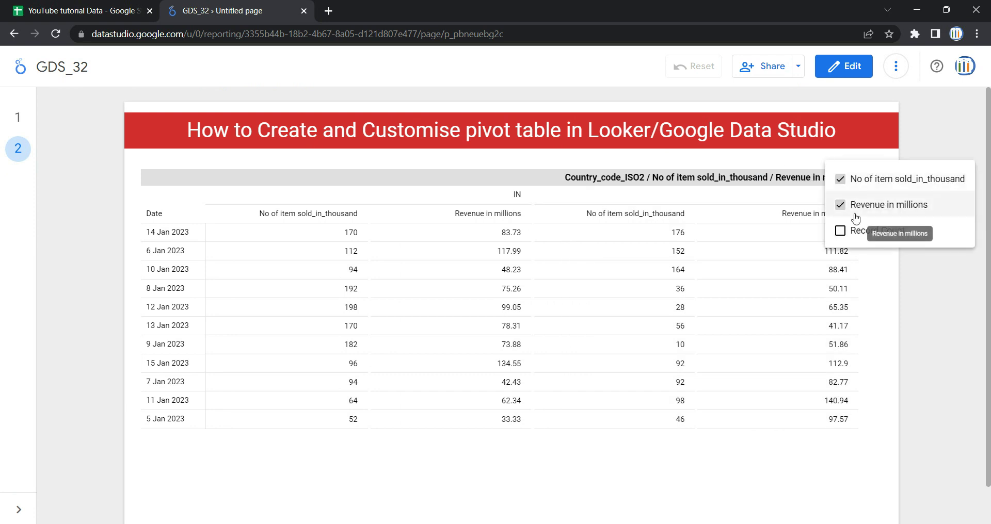
pyautogui.click(851, 235)
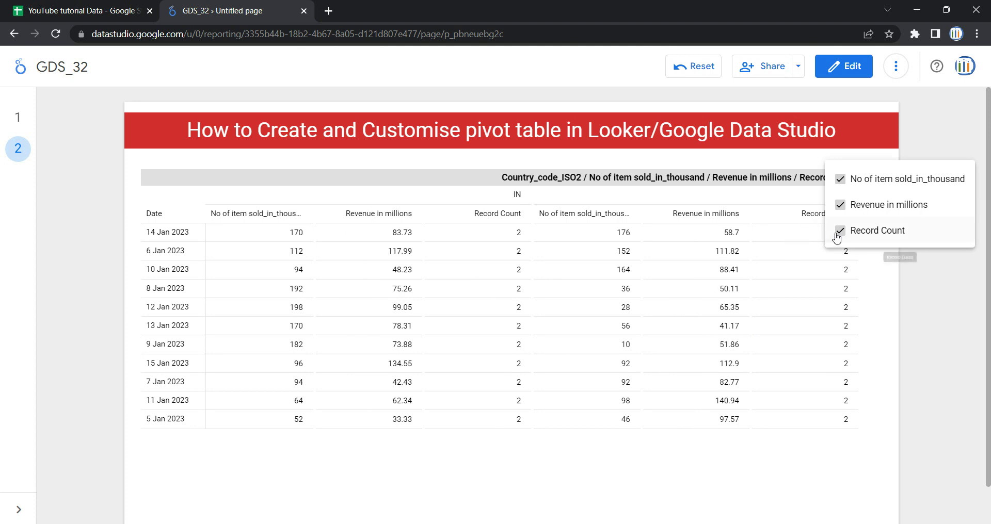
pyautogui.click(856, 231)
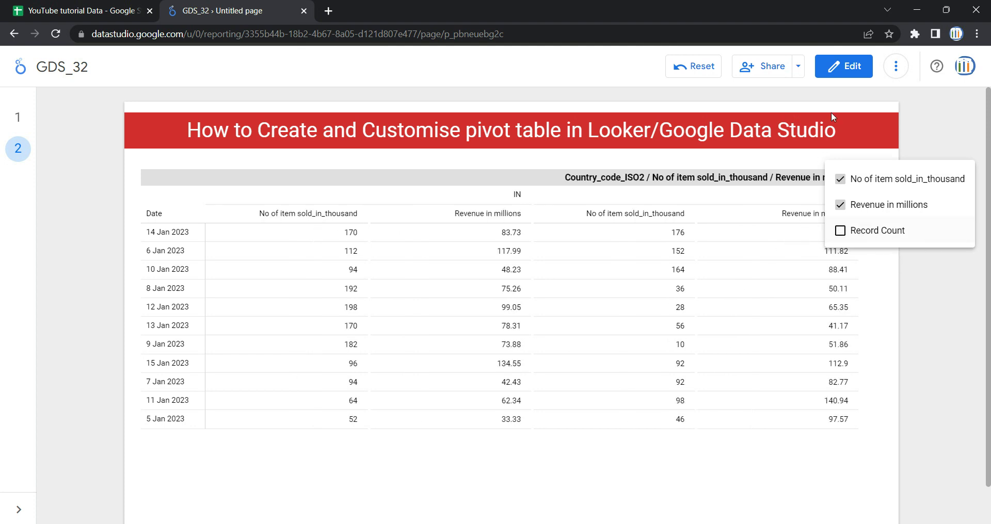
pyautogui.click(847, 67)
pyautogui.click(847, 66)
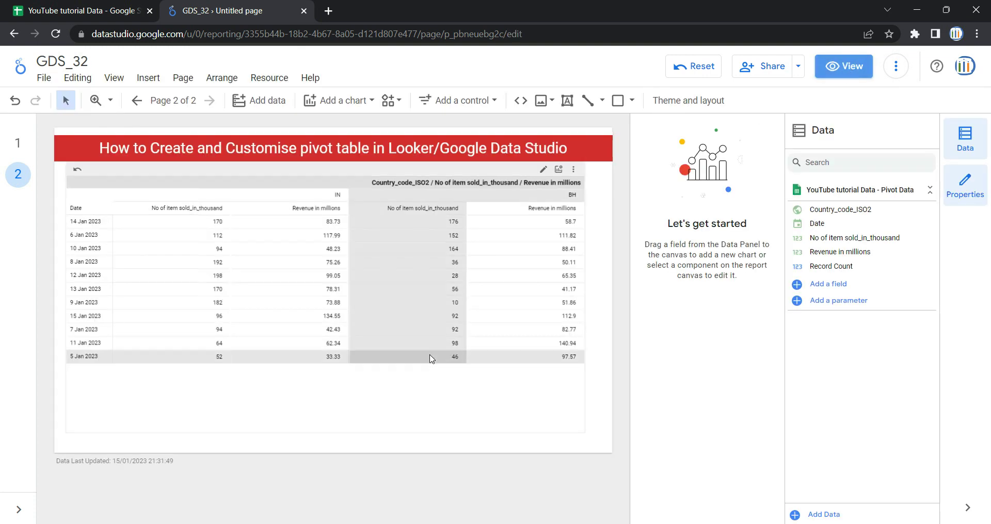
# Step: Show grand totals for the pivot table's rows and columns, and widen the Grand total columns
pyautogui.click(397, 355)
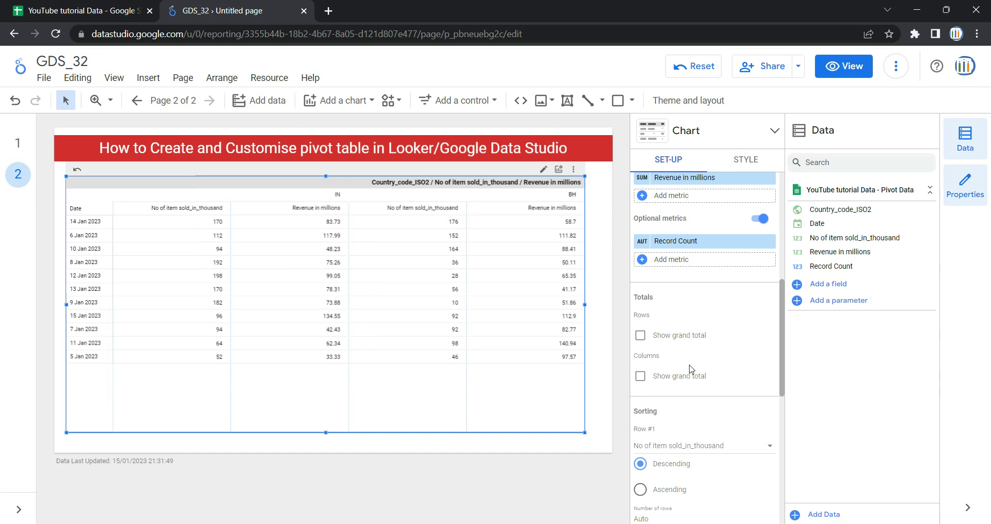
pyautogui.click(659, 338)
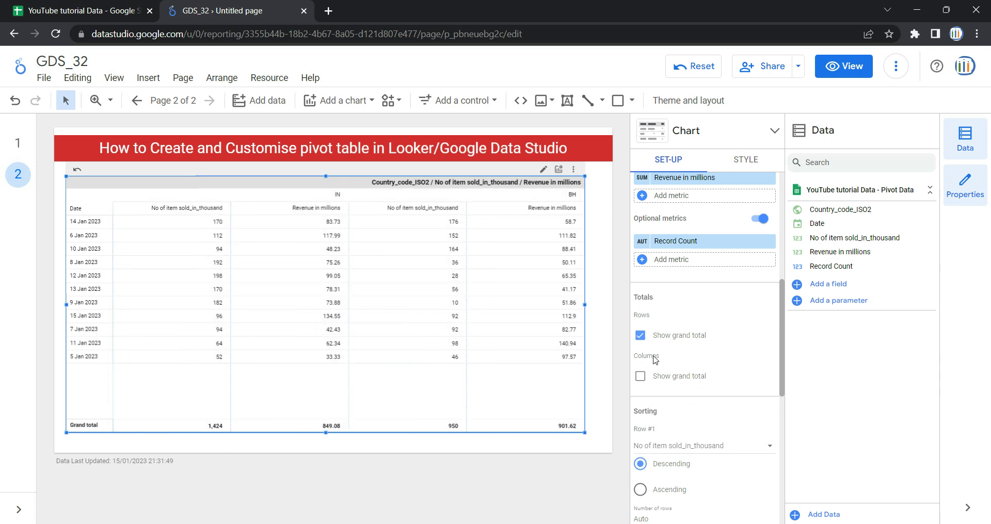
pyautogui.click(645, 385)
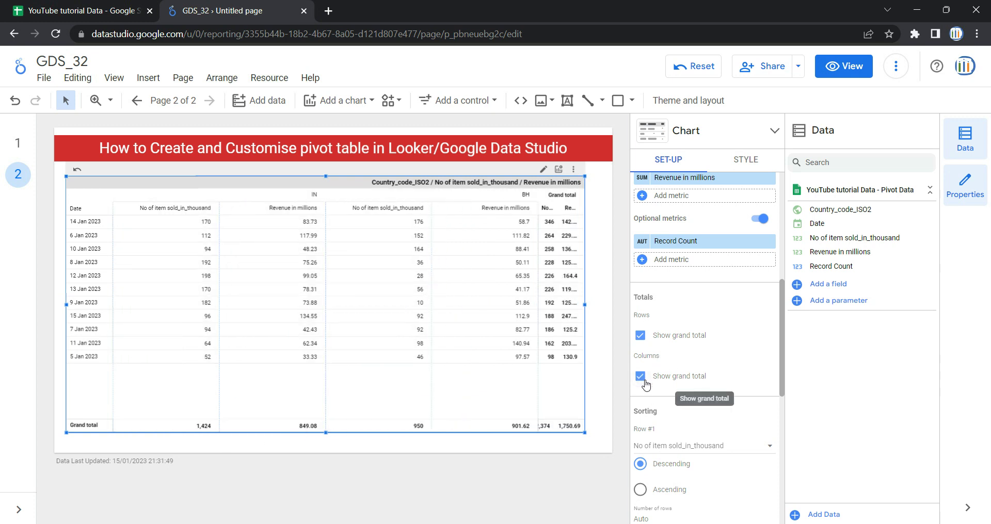
pyautogui.moveTo(538, 236); pyautogui.dragTo(497, 239)
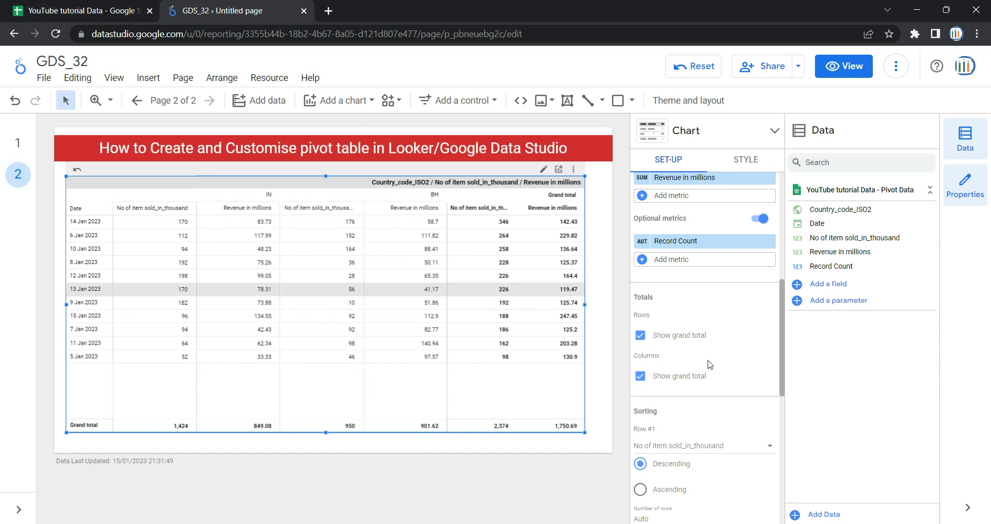
# Step: Sort the pivot table's rows by Date in ascending order
pyautogui.scroll(-3, 708, 365)
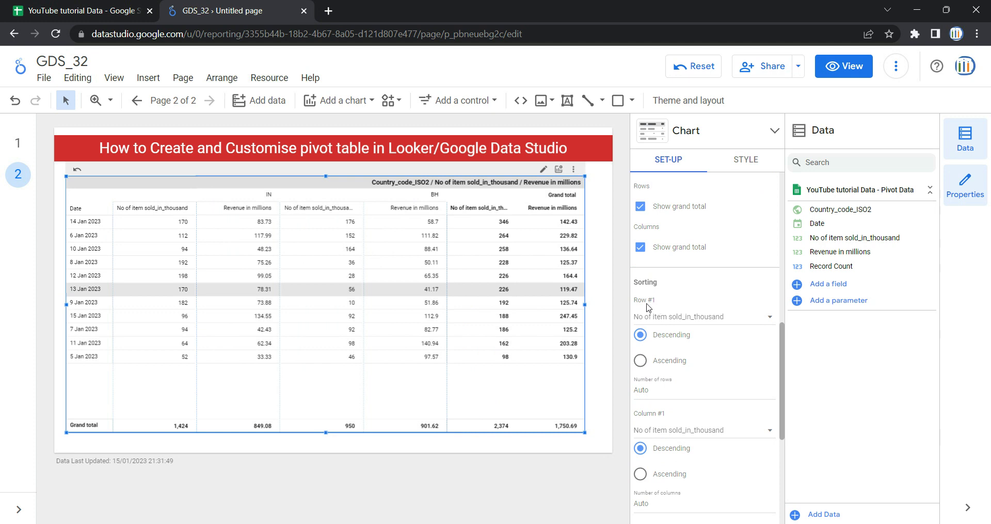
pyautogui.scroll(-2, 709, 327)
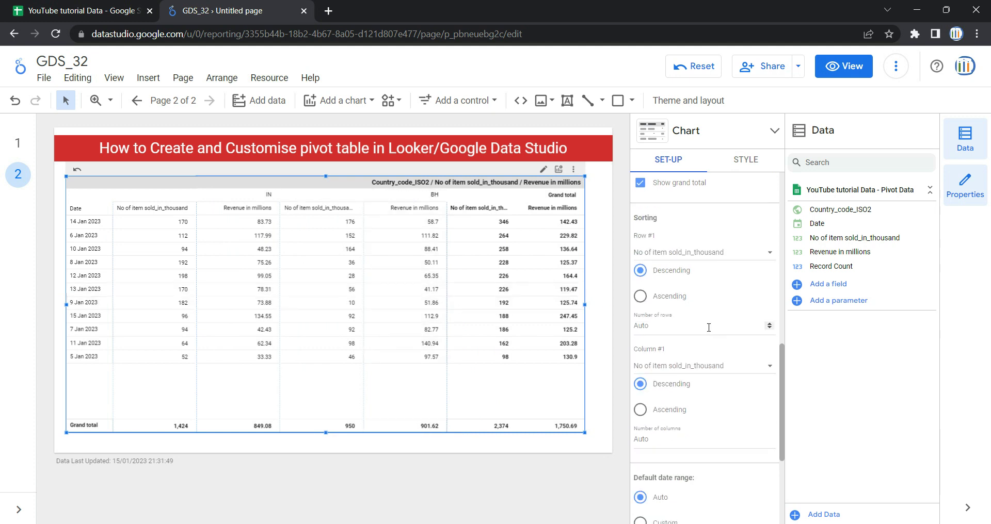
pyautogui.scroll(2, 708, 330)
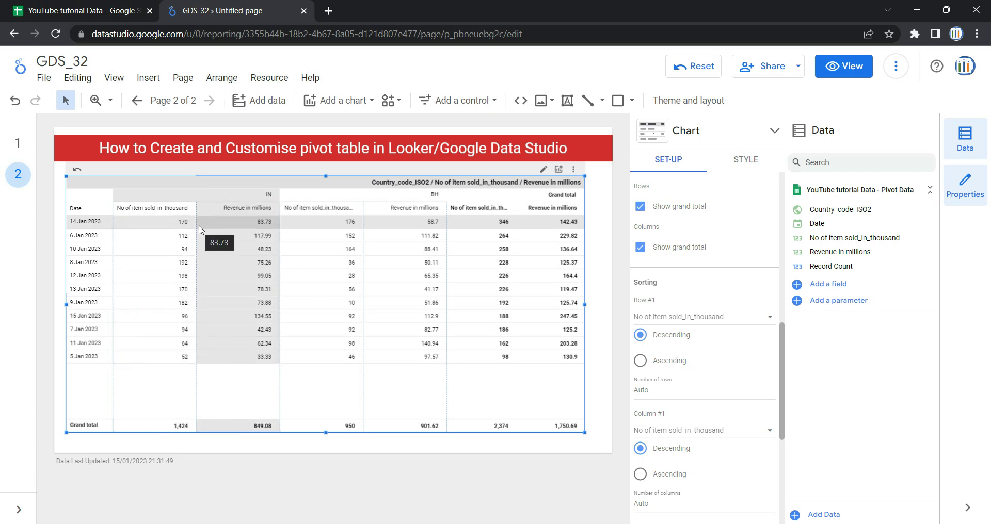
pyautogui.click(684, 319)
pyautogui.click(677, 292)
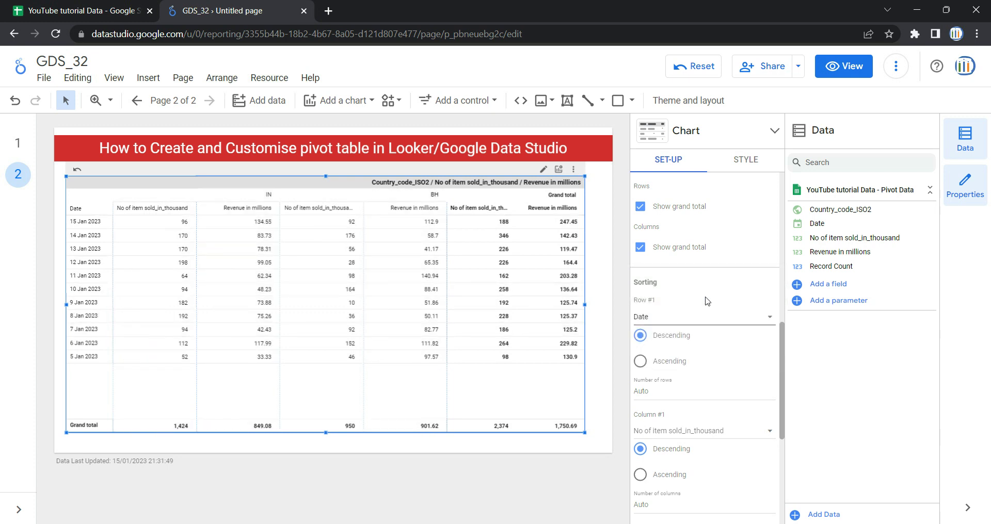
pyautogui.click(664, 365)
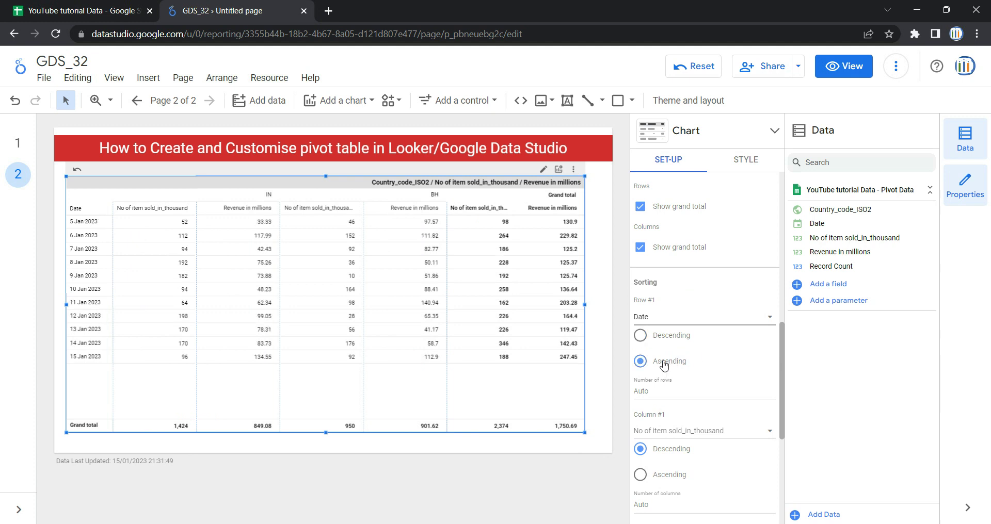
# Step: Sort the pivot table's columns by Country_code_ISO2 in descending order
pyautogui.scroll(-1, 730, 356)
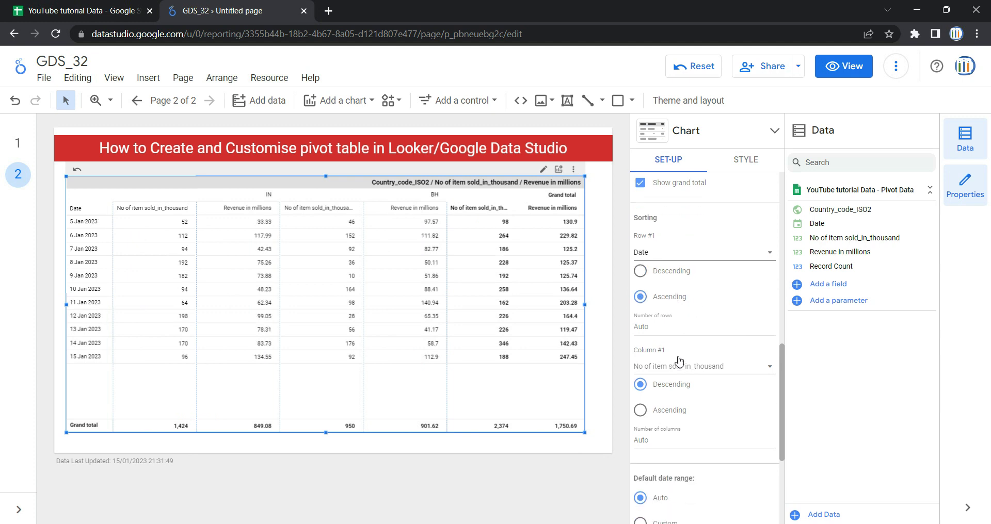
pyautogui.click(702, 364)
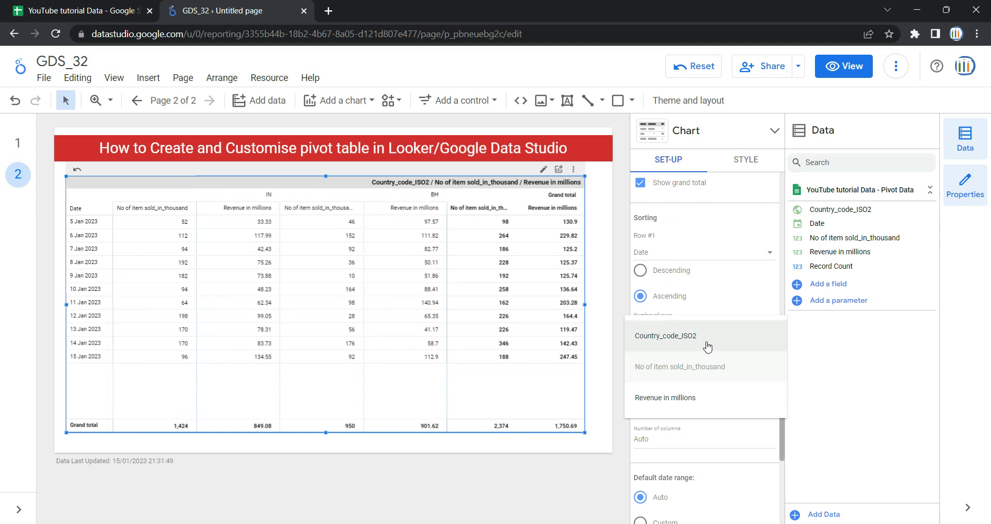
pyautogui.click(707, 347)
pyautogui.scroll(-2, 692, 381)
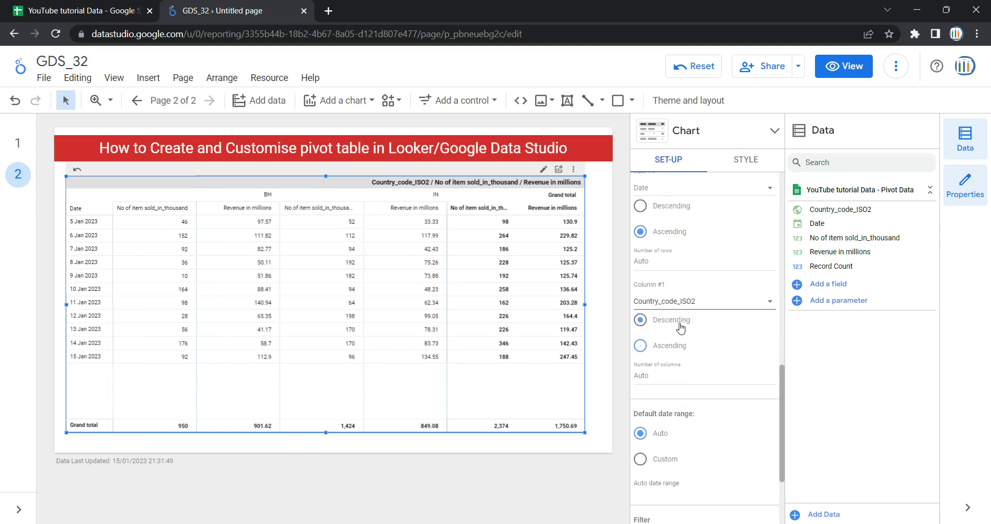
pyautogui.scroll(4, 688, 282)
# Step: Try a custom default date range with a fixed period from 1 to 31 January 2023
pyautogui.scroll(-6, 690, 338)
pyautogui.scroll(-2, 690, 340)
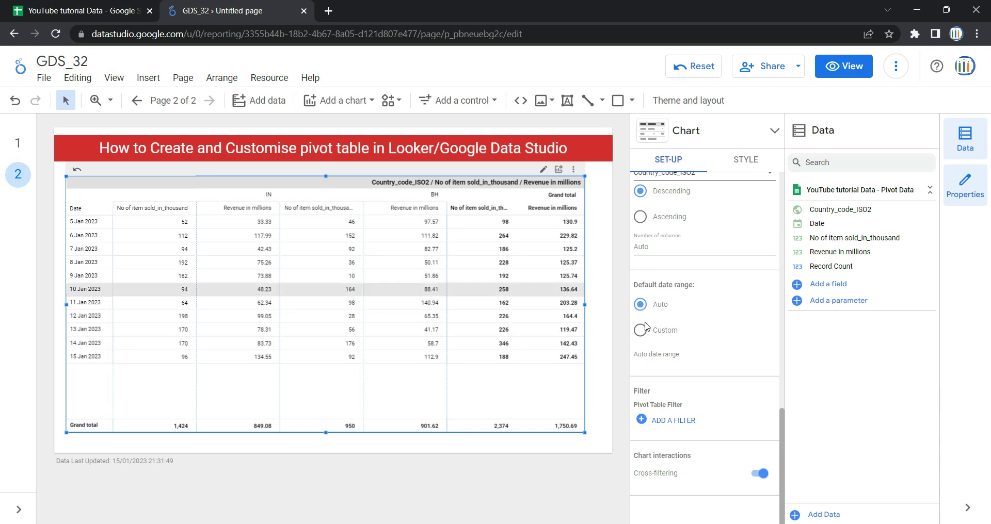
pyautogui.click(660, 340)
pyautogui.click(687, 356)
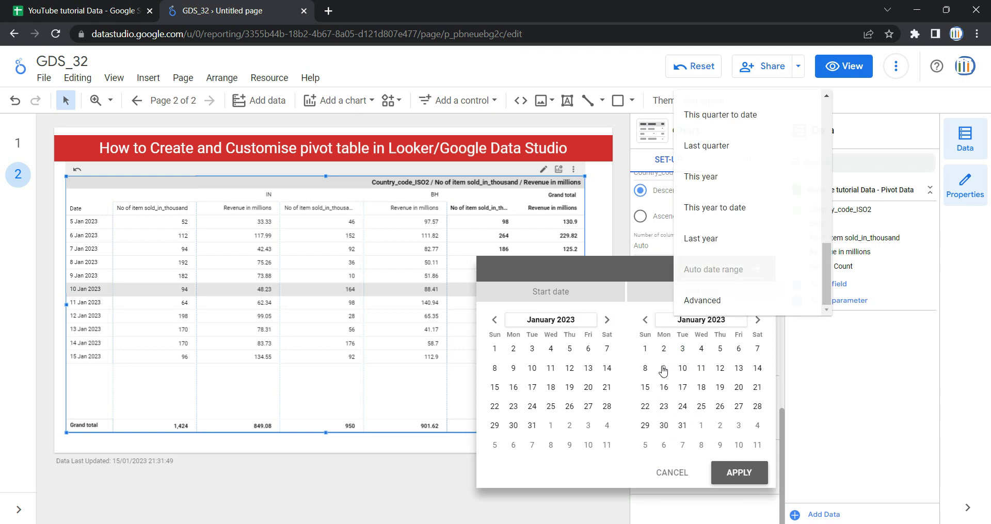
pyautogui.click(725, 281)
pyautogui.scroll(9, 728, 269)
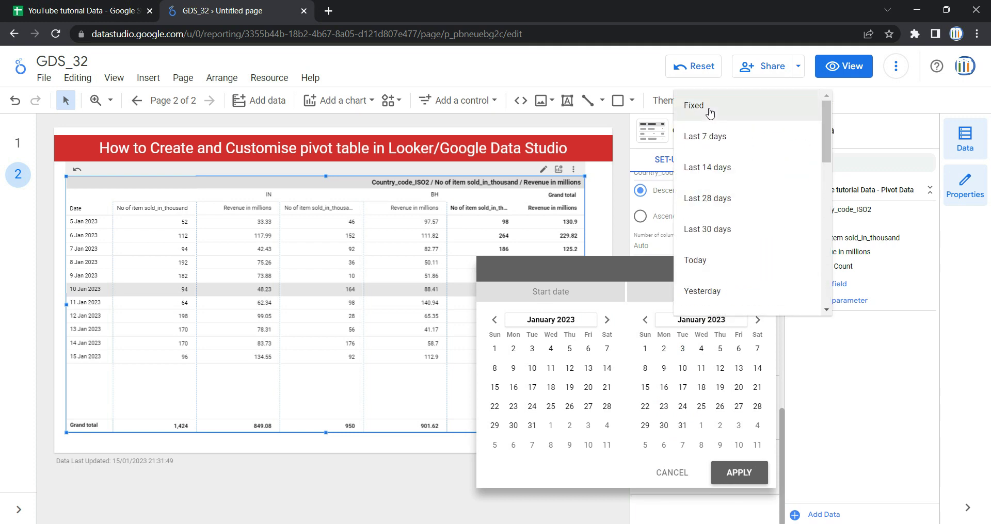
pyautogui.click(709, 113)
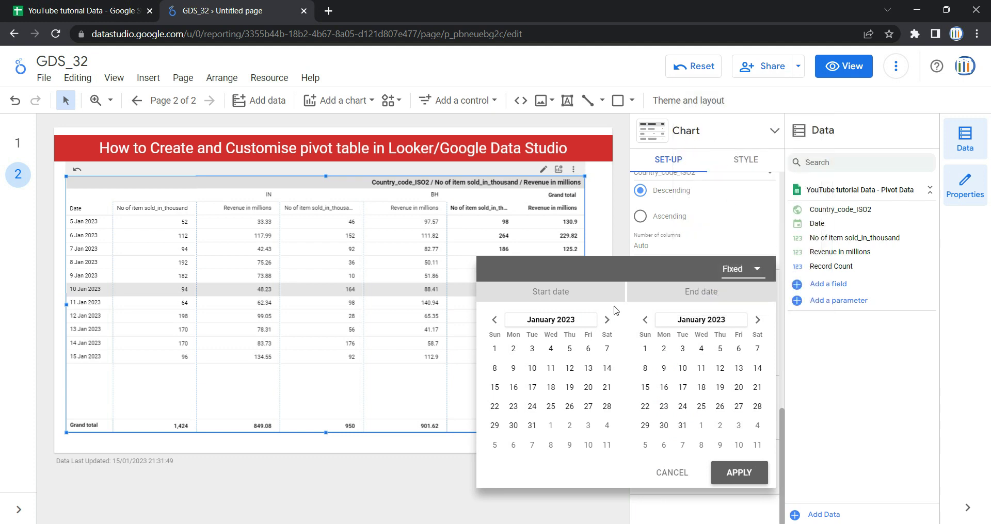
pyautogui.click(494, 349)
pyautogui.click(679, 428)
# Step: Try the Last 7 days preset and browse the other presets, cancel the date selection and return the default date range to Auto
pyautogui.click(740, 269)
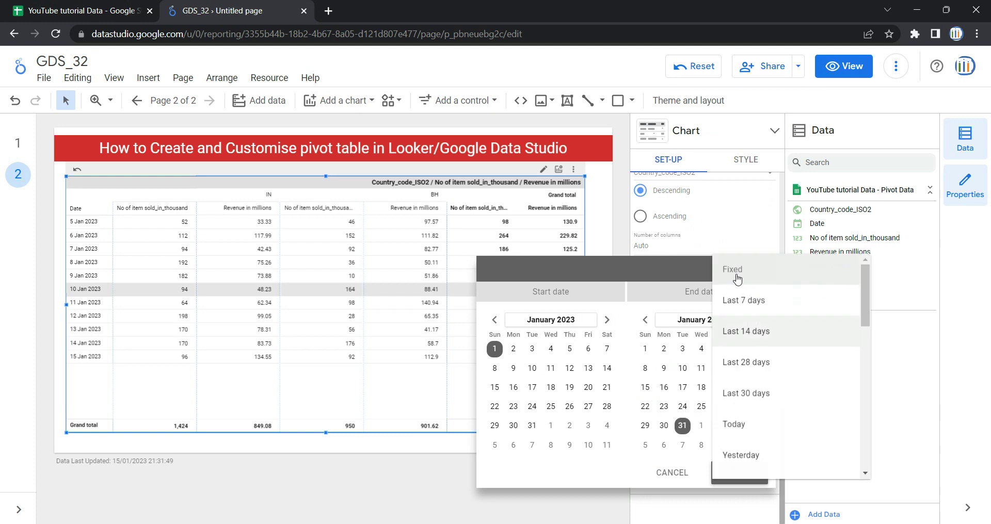
pyautogui.click(746, 301)
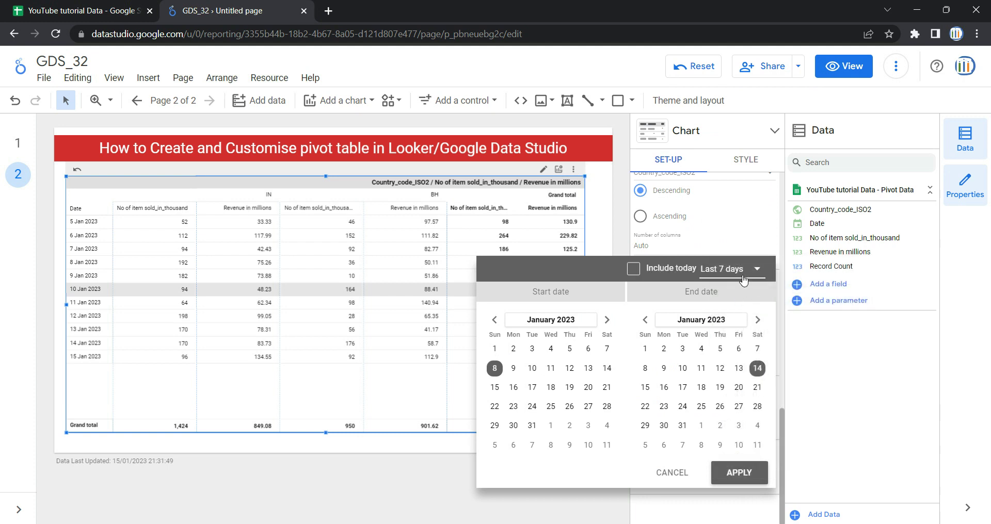
pyautogui.click(743, 280)
pyautogui.scroll(-4, 754, 325)
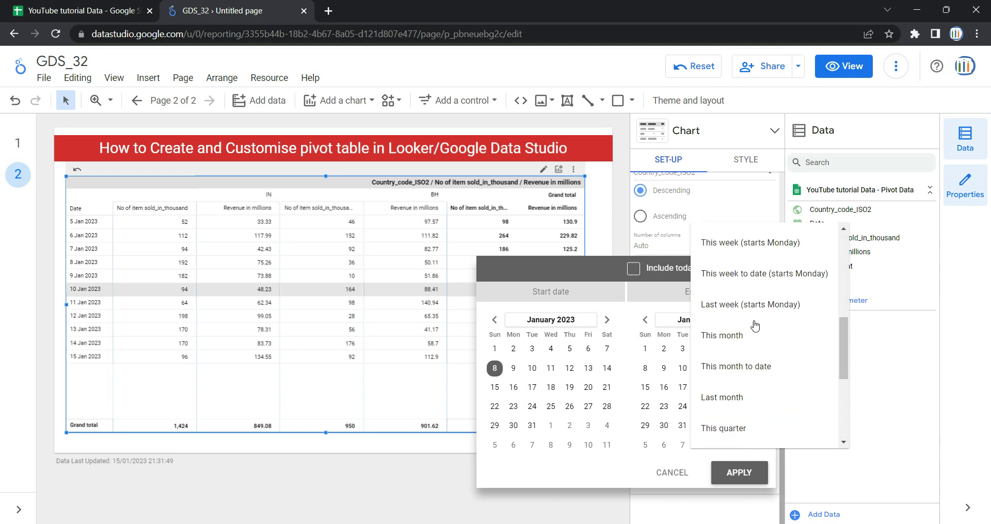
pyautogui.scroll(-5, 754, 325)
pyautogui.scroll(9, 754, 325)
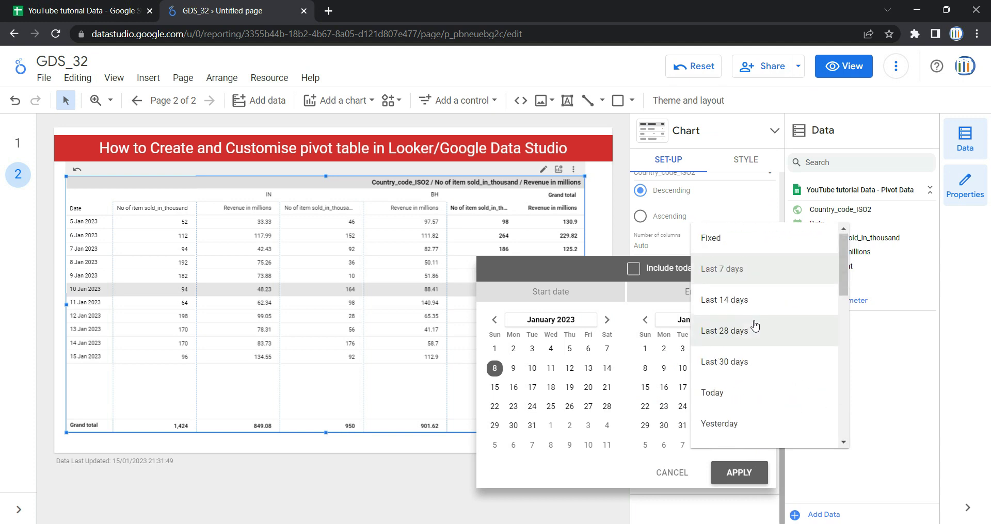
pyautogui.click(678, 469)
pyautogui.click(676, 472)
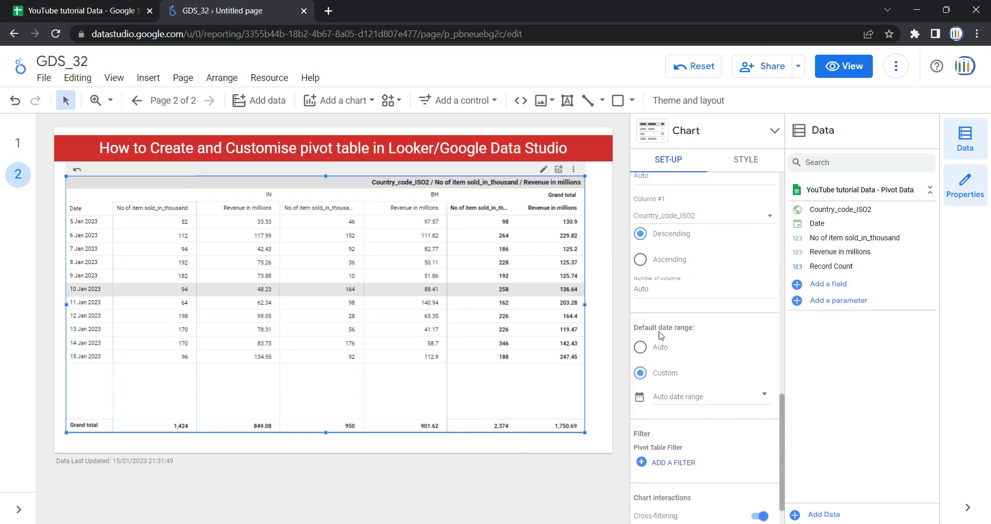
pyautogui.click(660, 369)
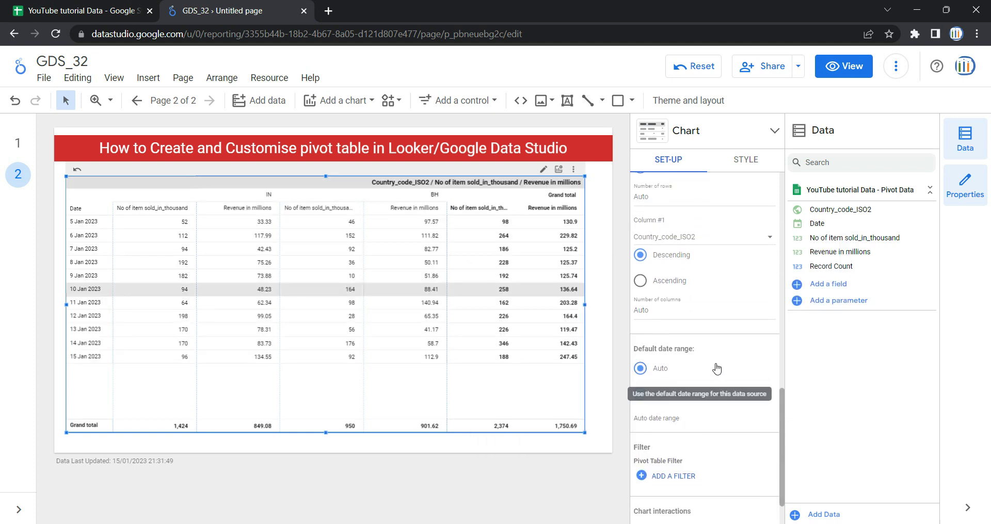
# Step: Start a new filter for the pivot table and set its condition to Exclude
pyautogui.scroll(-2, 717, 368)
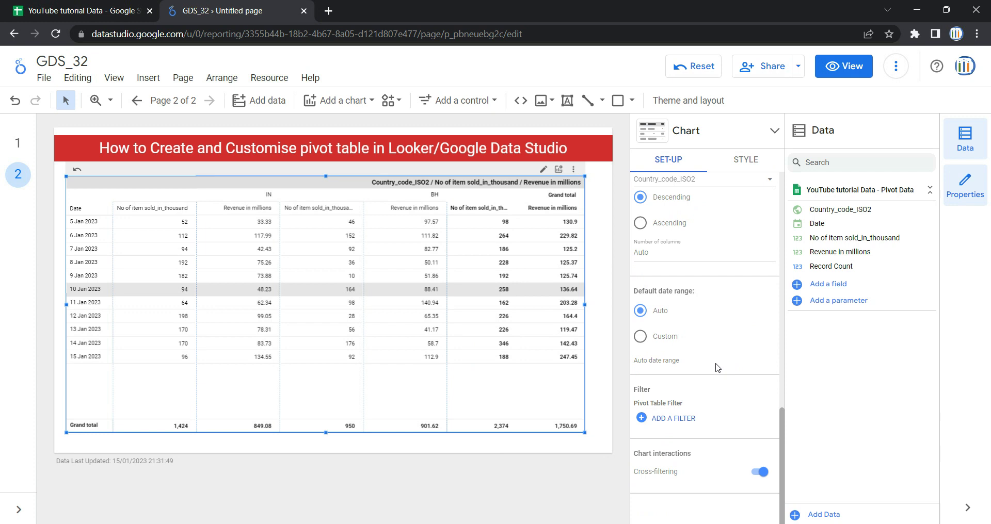
pyautogui.click(684, 418)
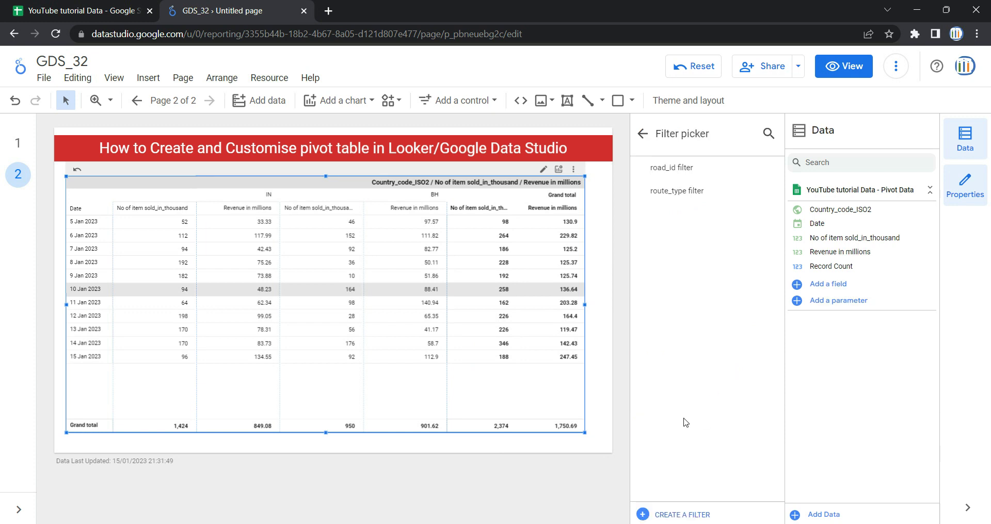
pyautogui.click(676, 516)
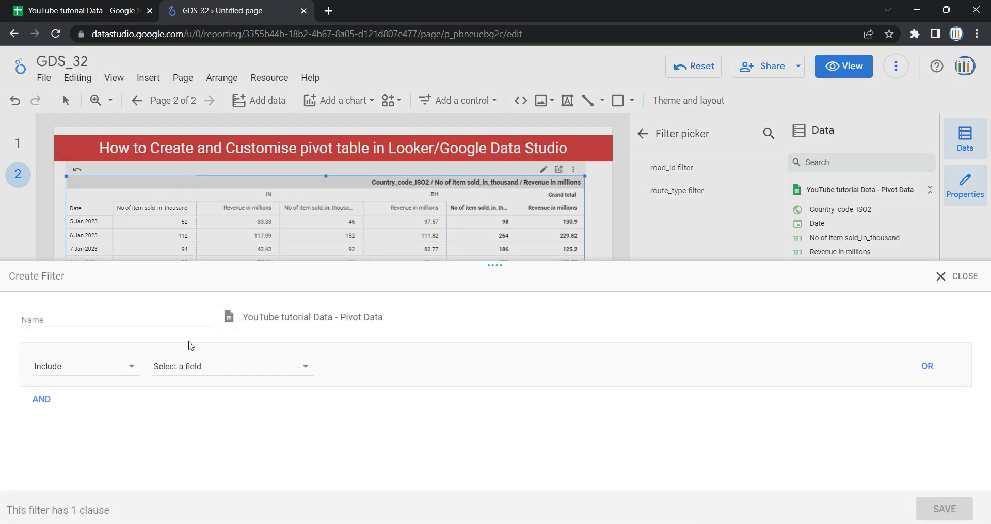
pyautogui.click(164, 314)
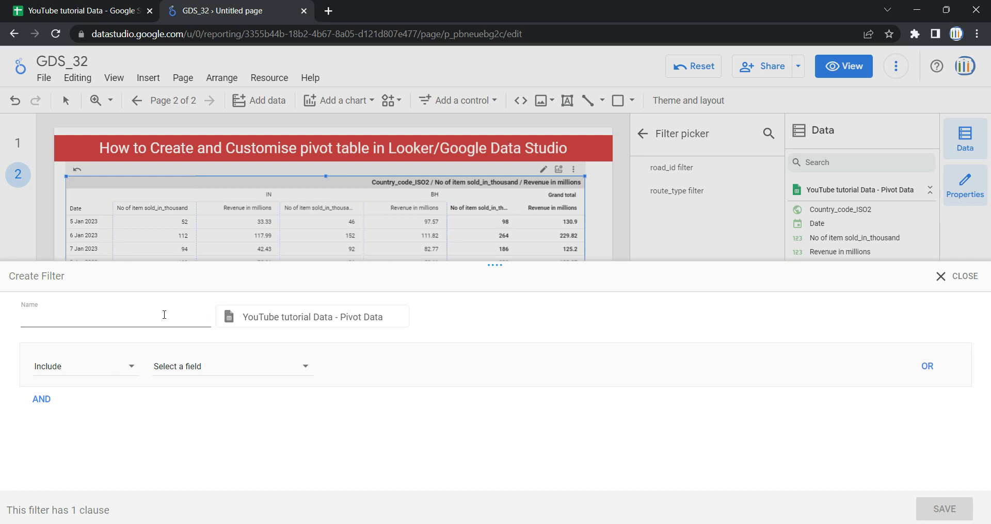
pyautogui.click(72, 371)
pyautogui.click(78, 380)
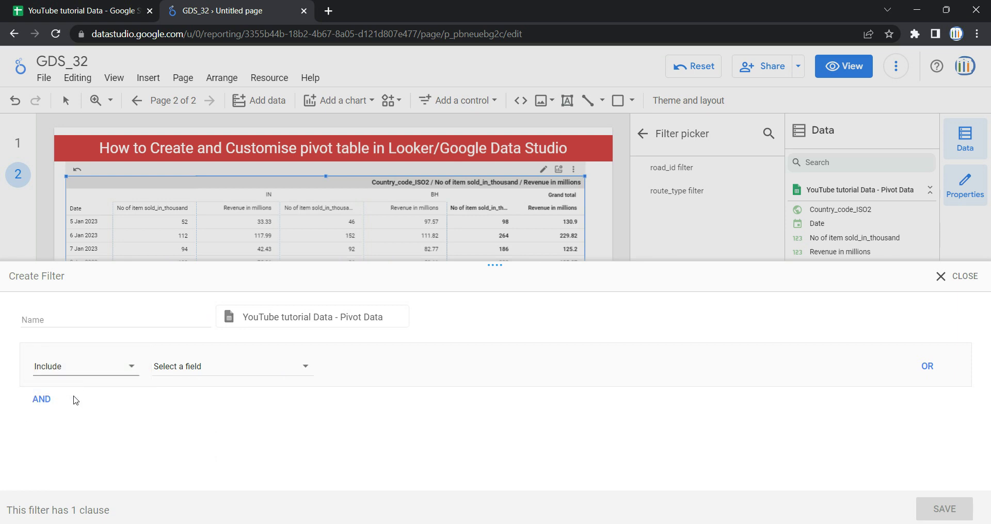
pyautogui.click(85, 379)
pyautogui.click(80, 401)
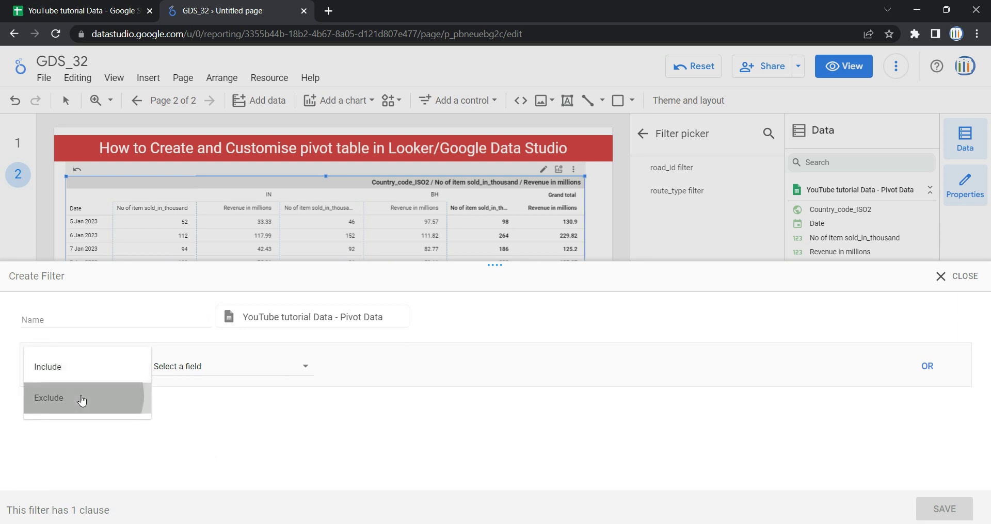
# Step: Try excluding rows whose Date is Equal to 15/01/2023, and close the filter without saving it
pyautogui.click(206, 369)
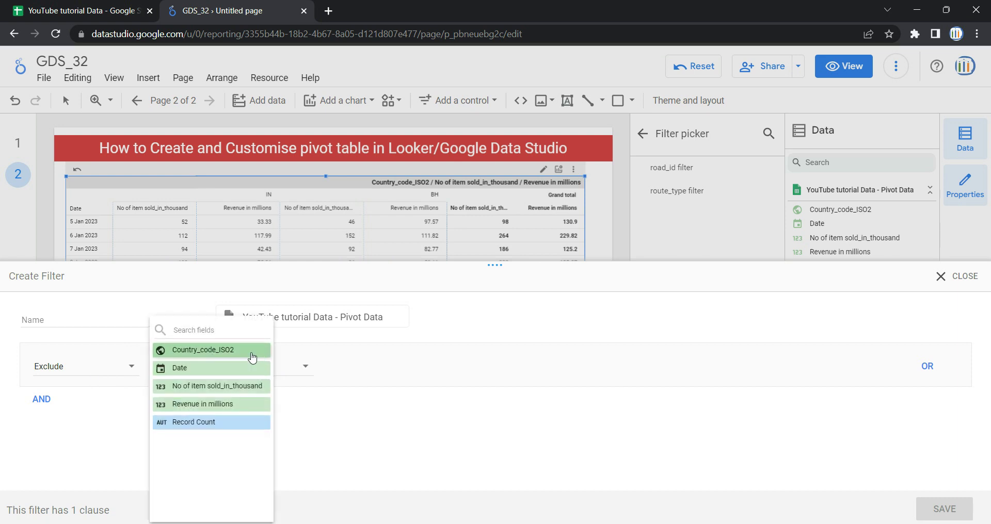
pyautogui.click(308, 372)
pyautogui.click(307, 369)
pyautogui.click(221, 368)
pyautogui.click(362, 370)
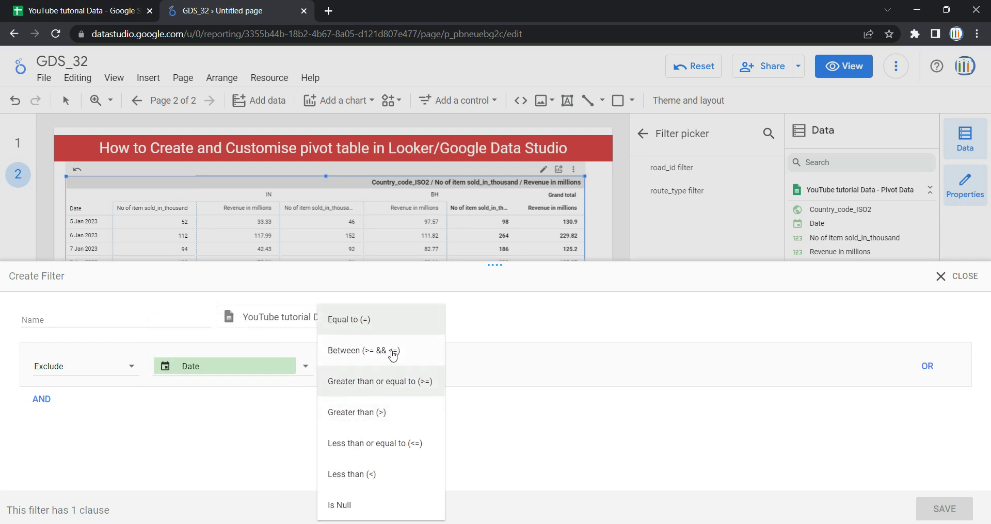
pyautogui.click(390, 329)
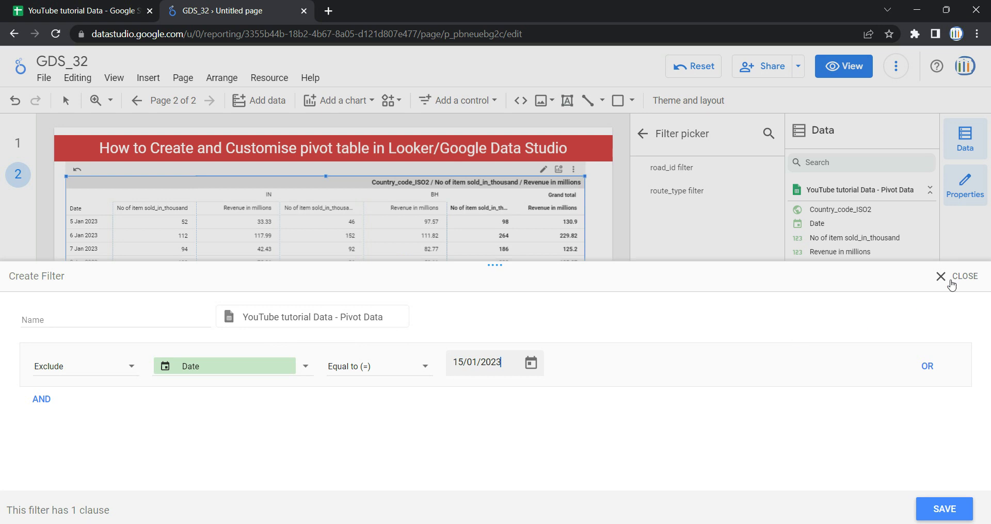
pyautogui.click(947, 277)
pyautogui.click(712, 323)
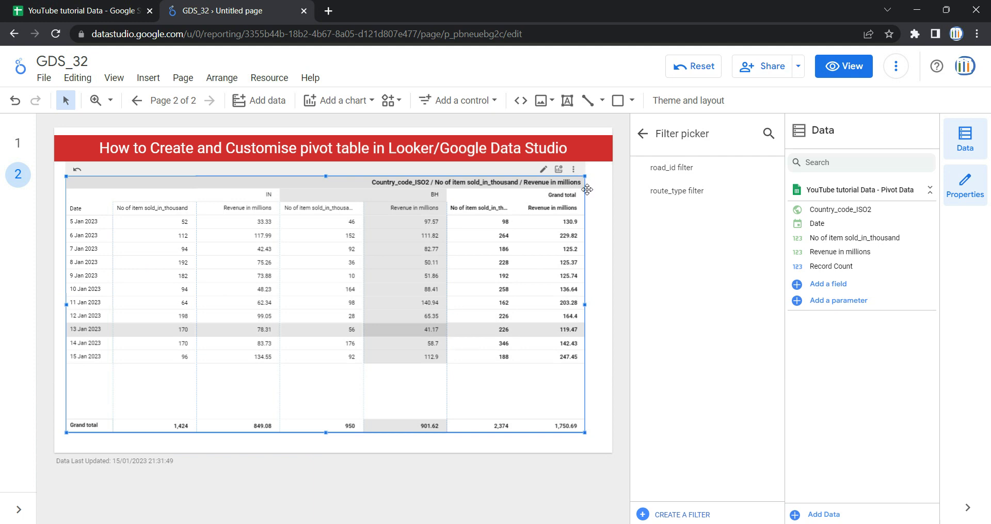
pyautogui.click(642, 133)
pyautogui.scroll(5, 669, 338)
pyautogui.scroll(-5, 692, 334)
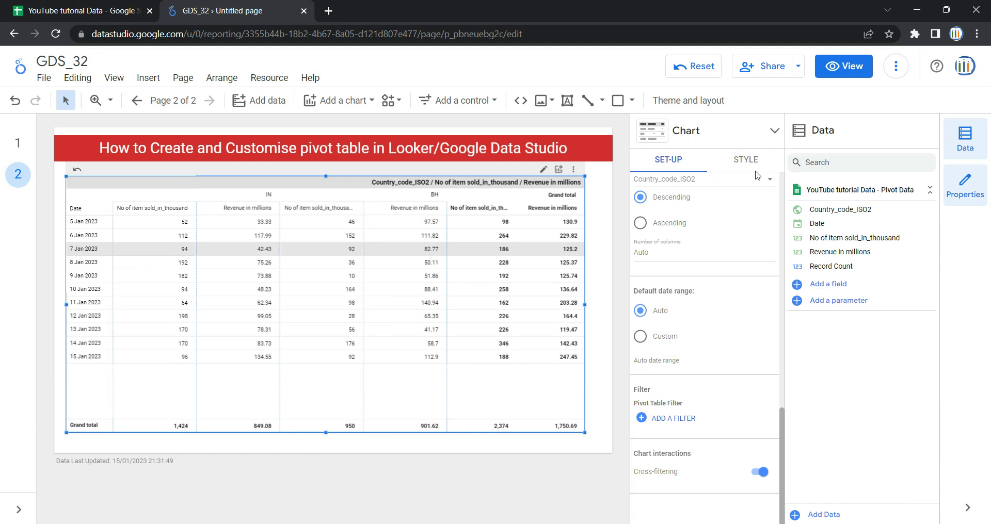
# Step: Start a conditional formatting rule for the pivot table, look over the Colour scale settings and return to Single colour
pyautogui.click(746, 161)
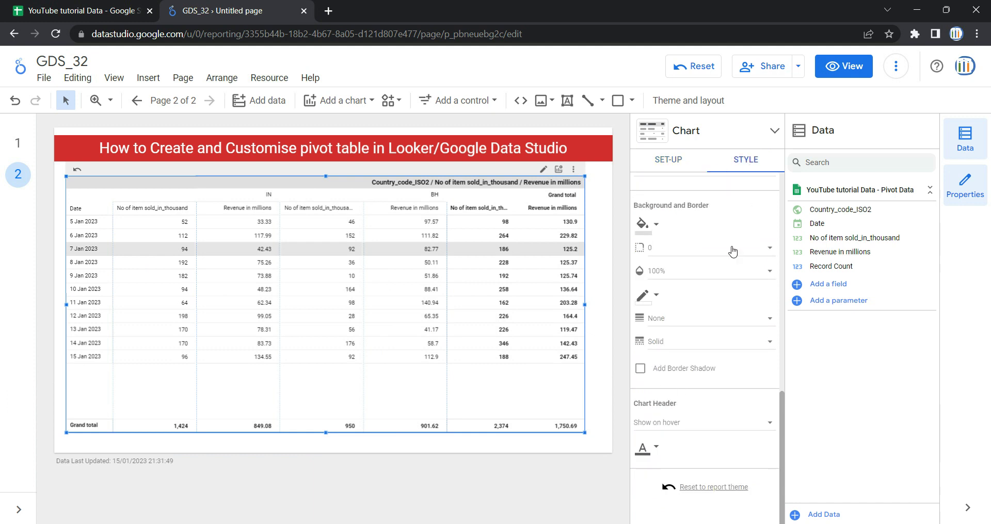
pyautogui.scroll(5, 732, 248)
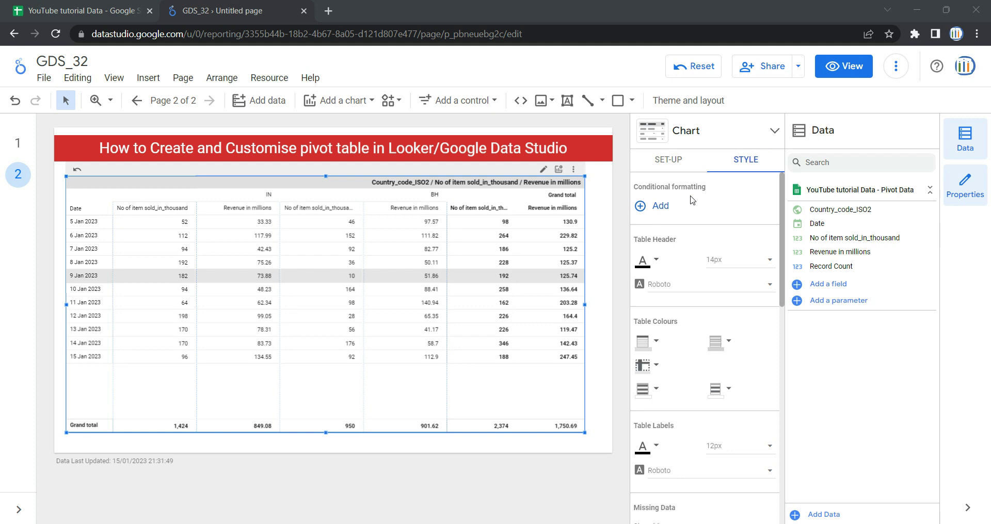
pyautogui.click(648, 209)
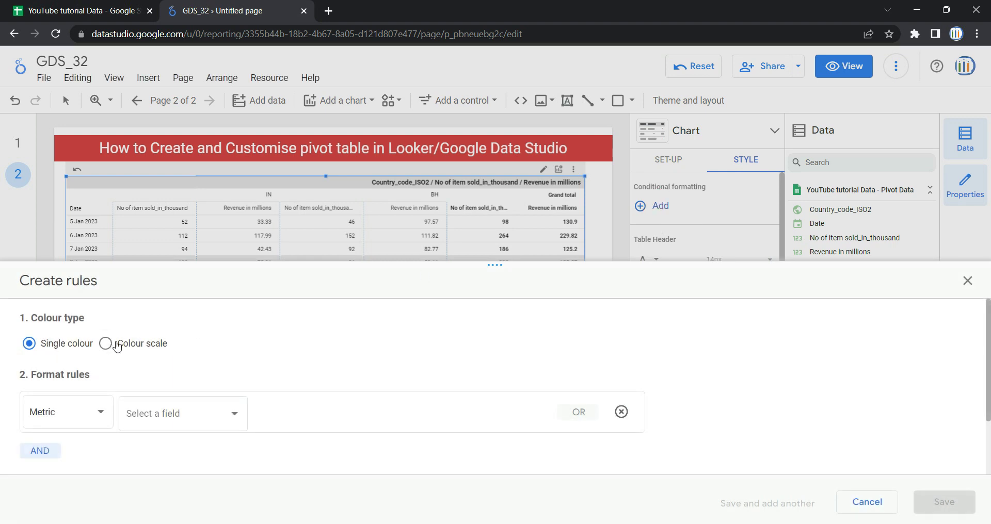
pyautogui.click(118, 347)
pyautogui.scroll(-1, 251, 365)
pyautogui.scroll(1, 251, 365)
pyautogui.scroll(-3, 178, 351)
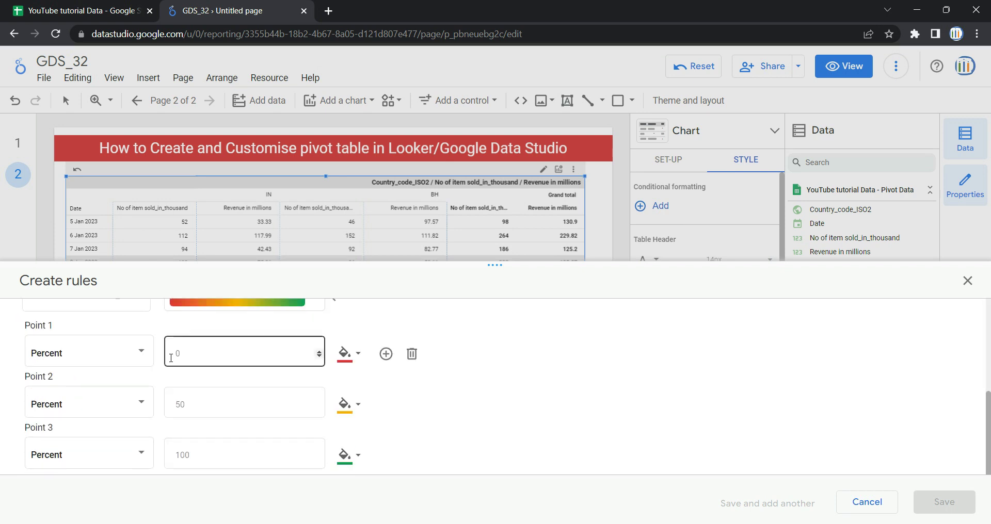
pyautogui.scroll(3, 175, 356)
pyautogui.click(85, 344)
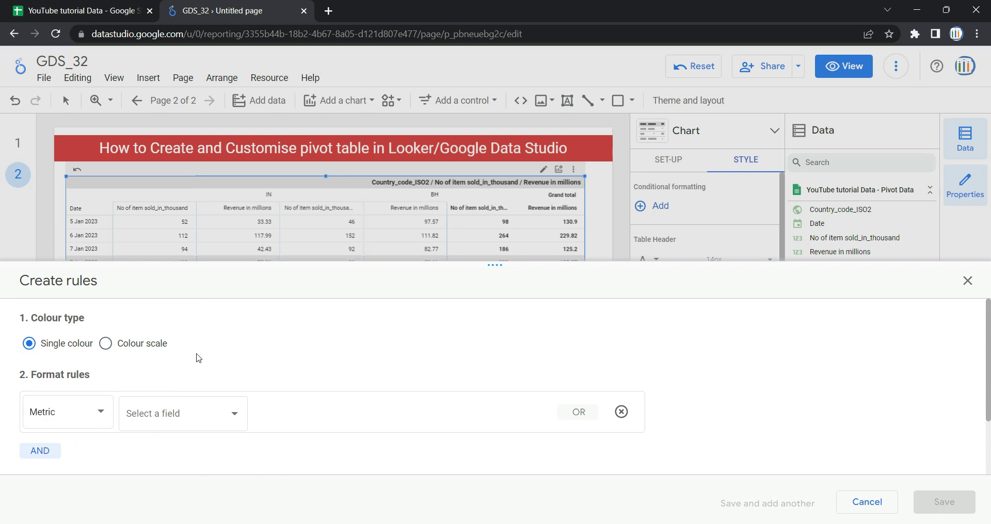
# Step: Set the rule's metric to No of item sold_in_thousand and try comparing it as EQUAL TO the same field
pyautogui.scroll(-1, 198, 357)
pyautogui.click(207, 351)
pyautogui.click(205, 371)
pyautogui.click(381, 357)
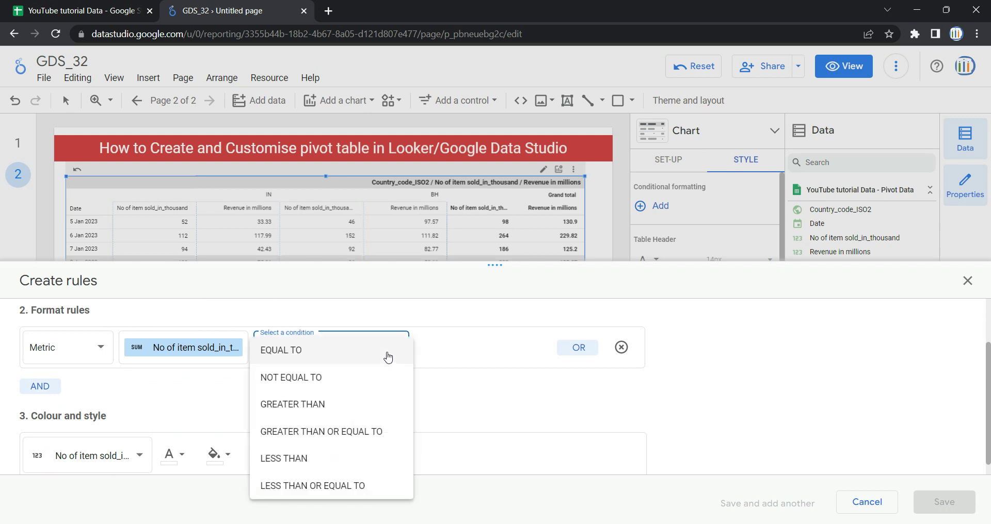
pyautogui.click(330, 360)
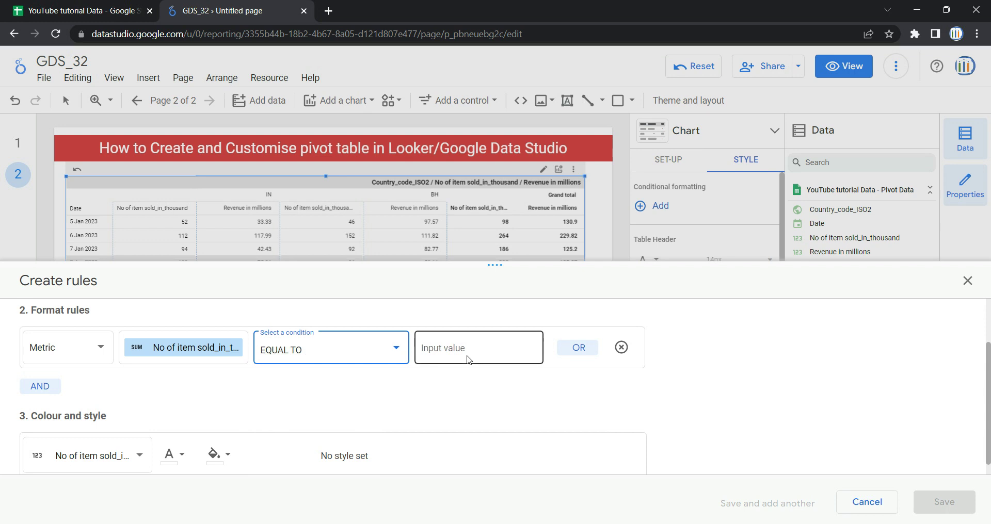
pyautogui.click(483, 351)
pyautogui.click(483, 383)
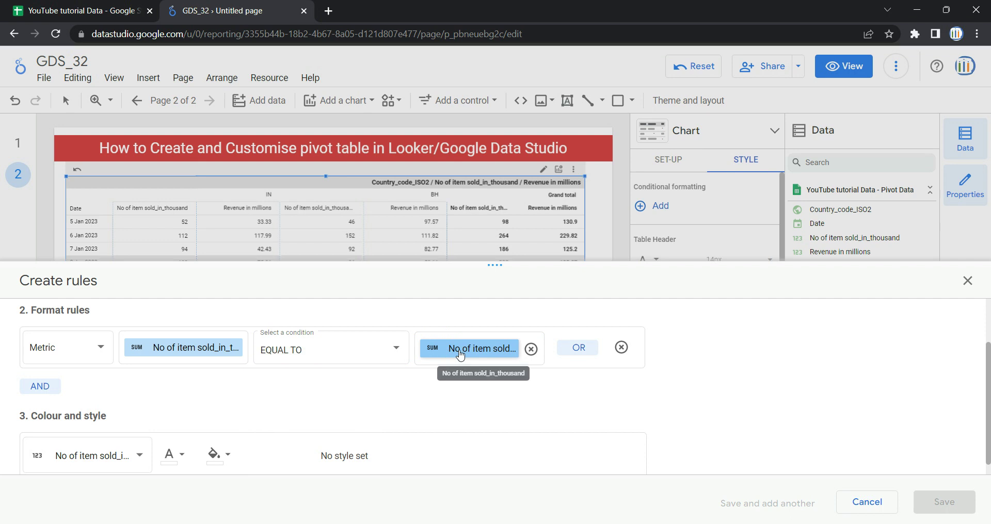
# Step: In the Google Sheets source, check the summary statistics of the No of item sold_in_thousand values in B2:B45, and return to the report
pyautogui.click(116, 11)
pyautogui.click(230, 177)
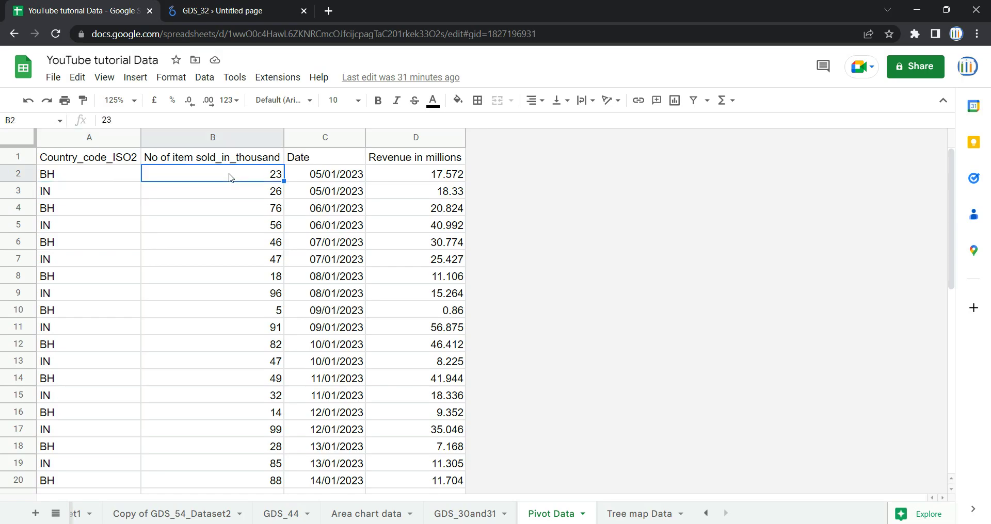
pyautogui.hotkey('ctrl', 'shift', 'Down')
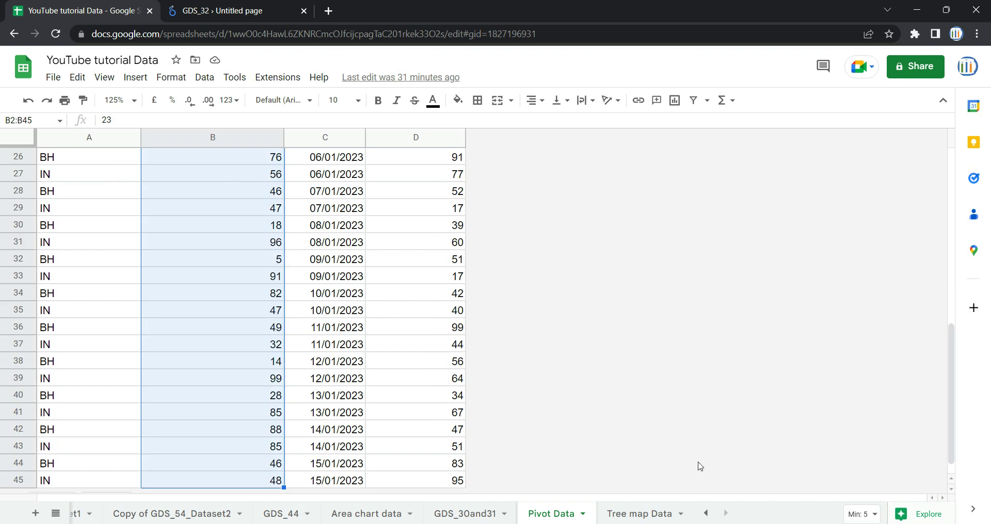
pyautogui.click(872, 515)
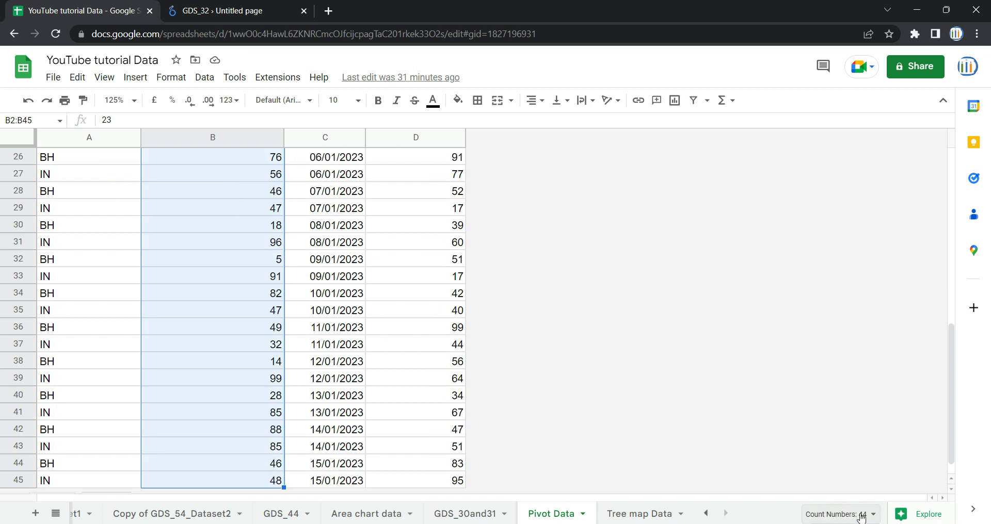
pyautogui.click(860, 517)
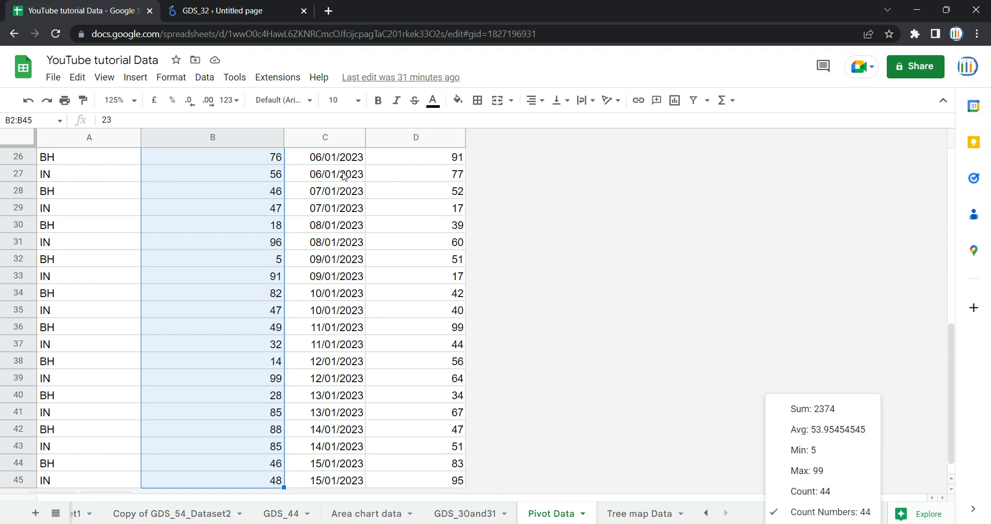
pyautogui.click(247, 11)
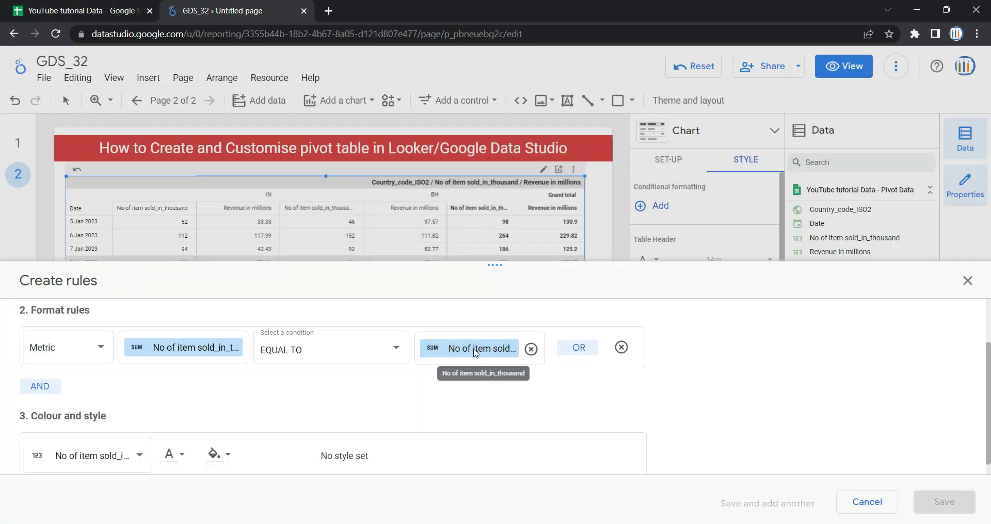
# Step: Remove the comparison field and set the rule's condition to GREATER THAN OR EQUAL TO 53
pyautogui.click(475, 353)
pyautogui.click(530, 351)
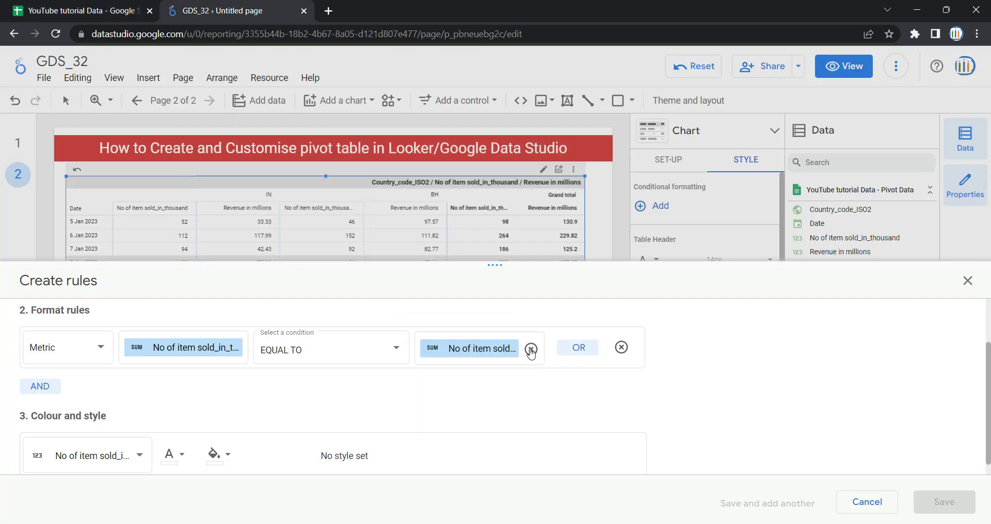
pyautogui.click(531, 351)
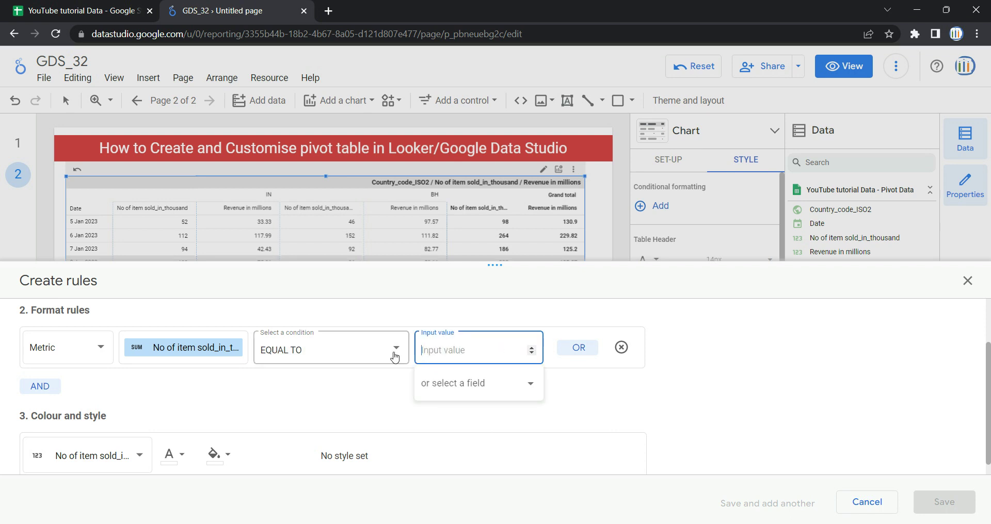
pyautogui.click(395, 356)
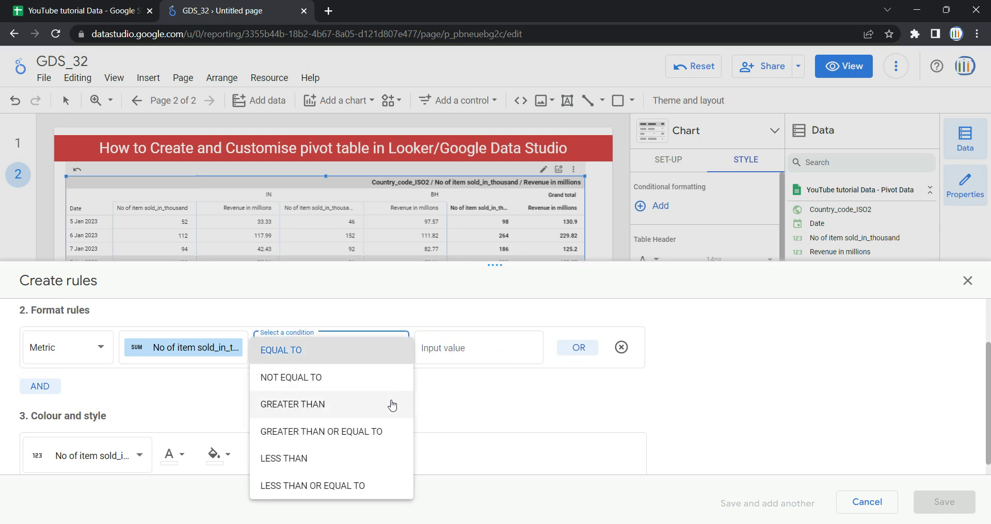
pyautogui.click(392, 430)
pyautogui.click(448, 352)
pyautogui.write('53')
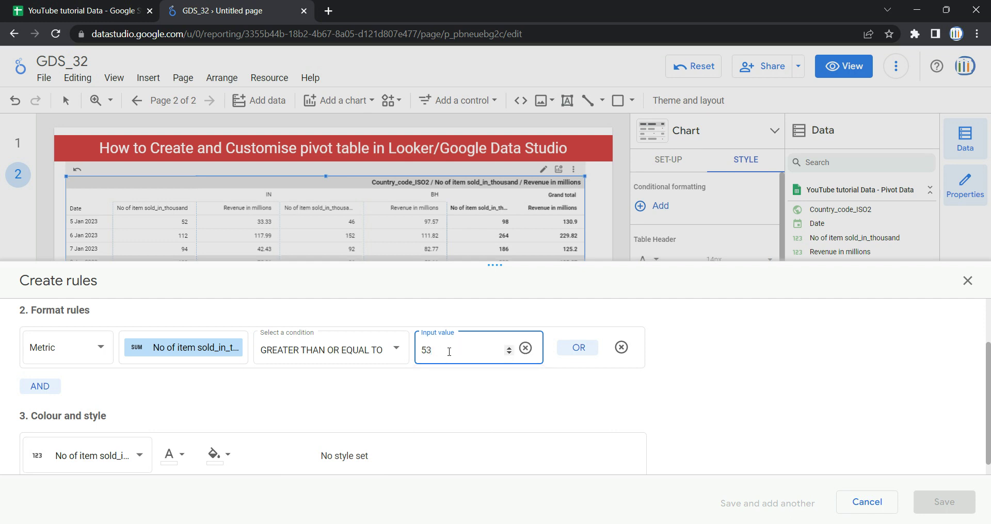
pyautogui.click(455, 391)
# Step: Give the rule a green background colour for No of item sold_in_thousand and save it
pyautogui.scroll(-1, 345, 404)
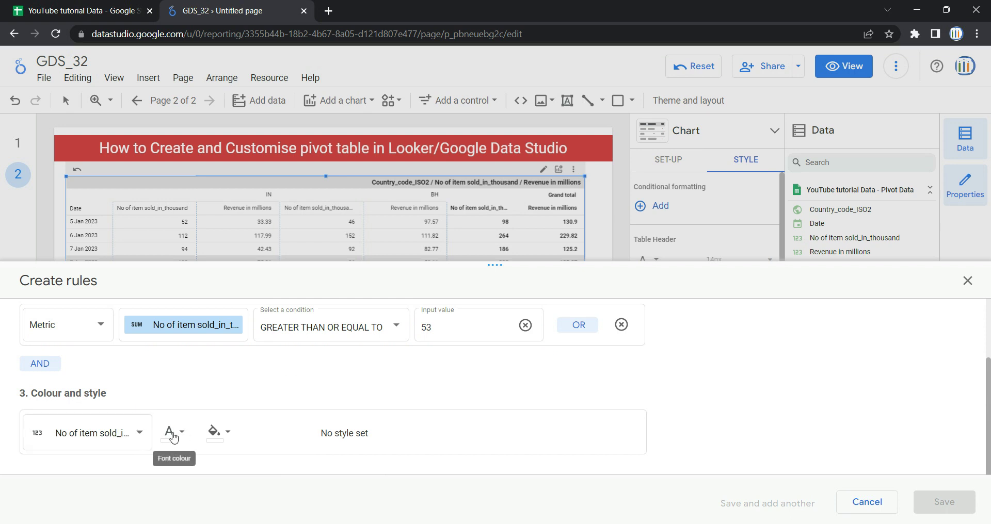
pyautogui.click(228, 433)
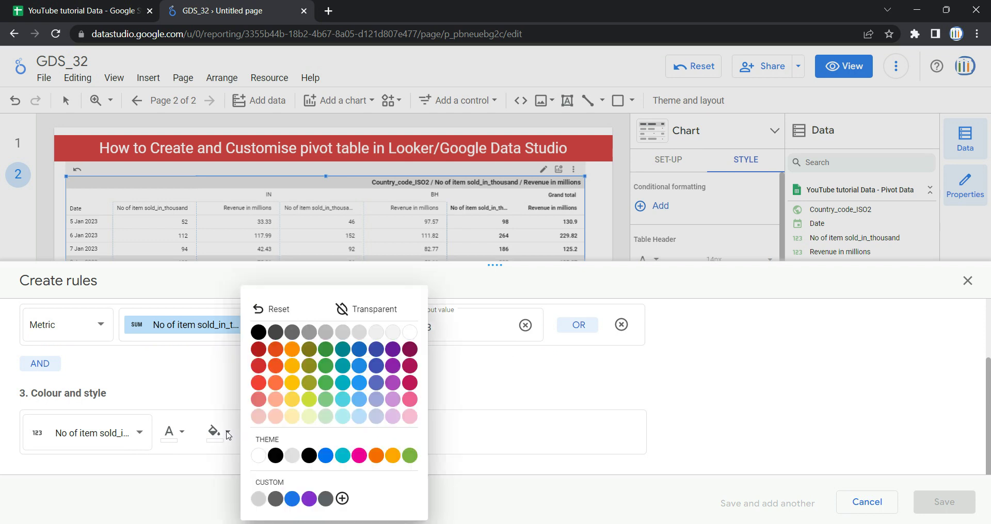
pyautogui.click(327, 388)
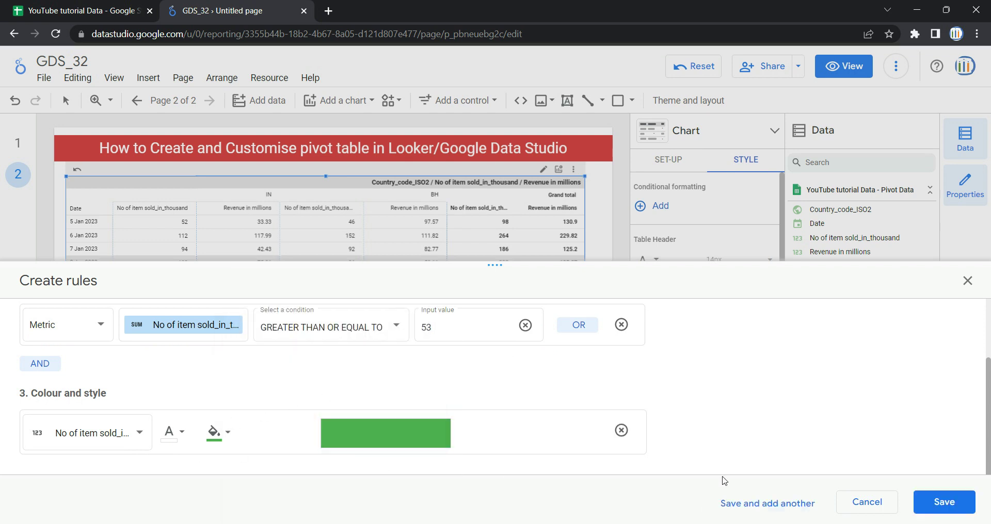
pyautogui.click(944, 502)
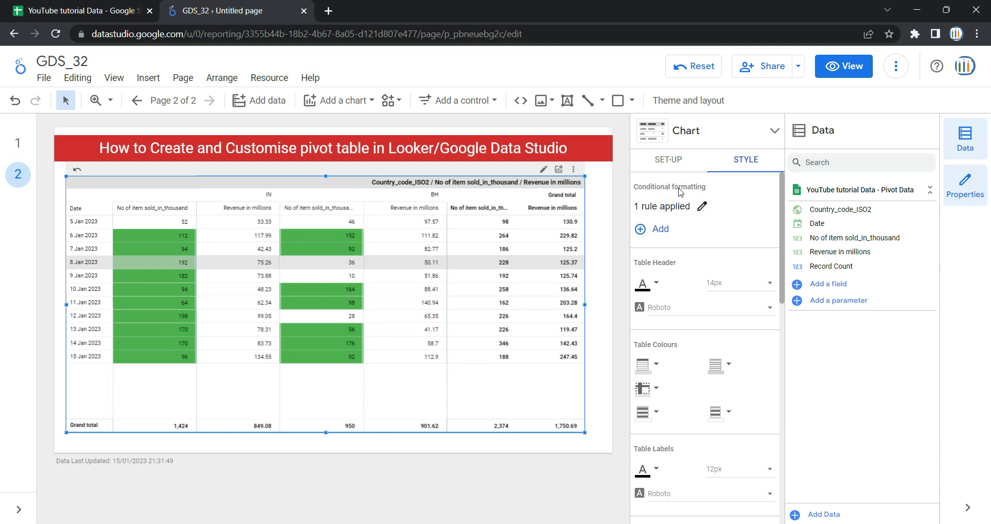
pyautogui.click(660, 232)
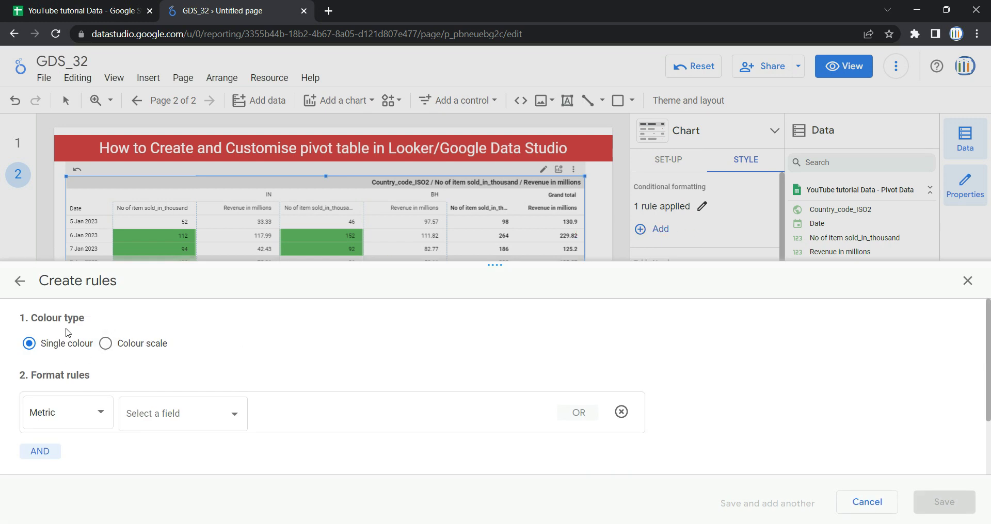
pyautogui.click(108, 350)
pyautogui.click(73, 350)
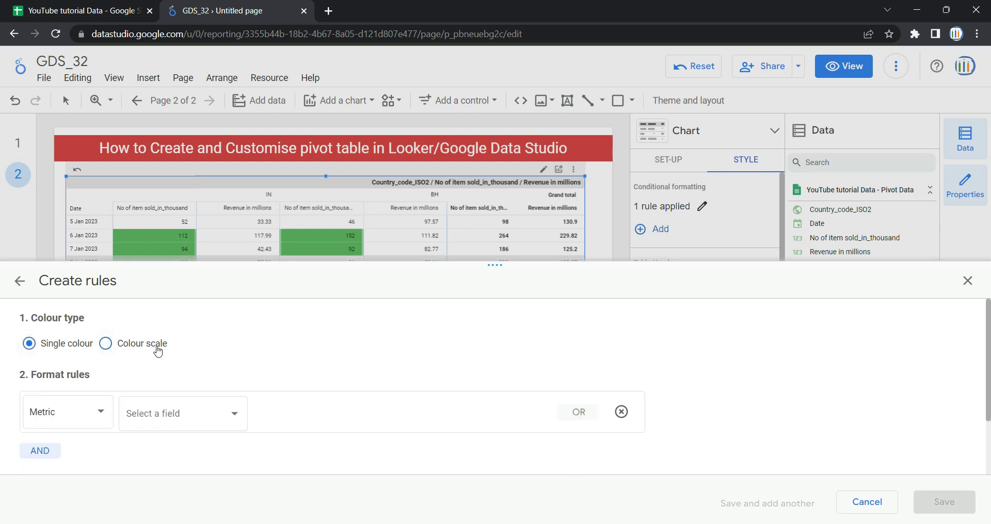
pyautogui.scroll(-1, 160, 350)
pyautogui.click(67, 348)
pyautogui.click(169, 356)
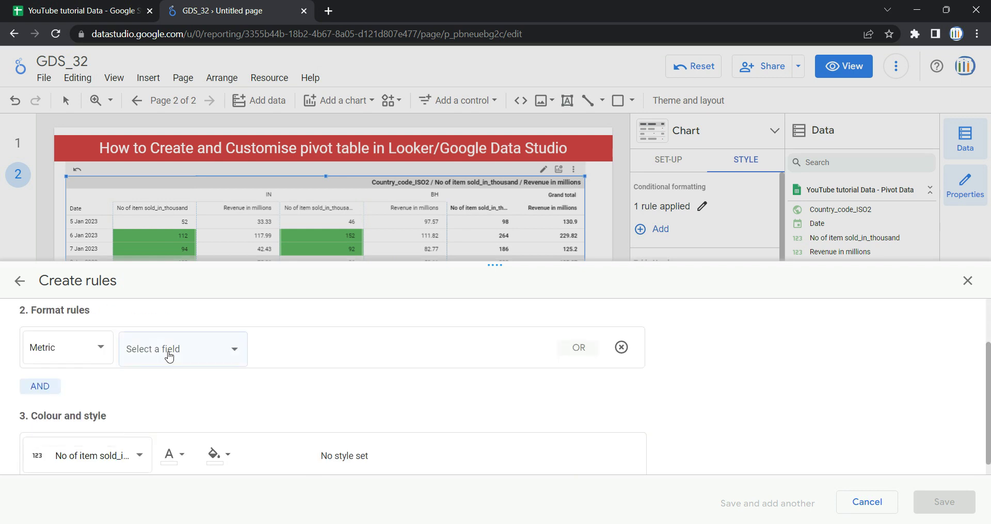
pyautogui.click(93, 356)
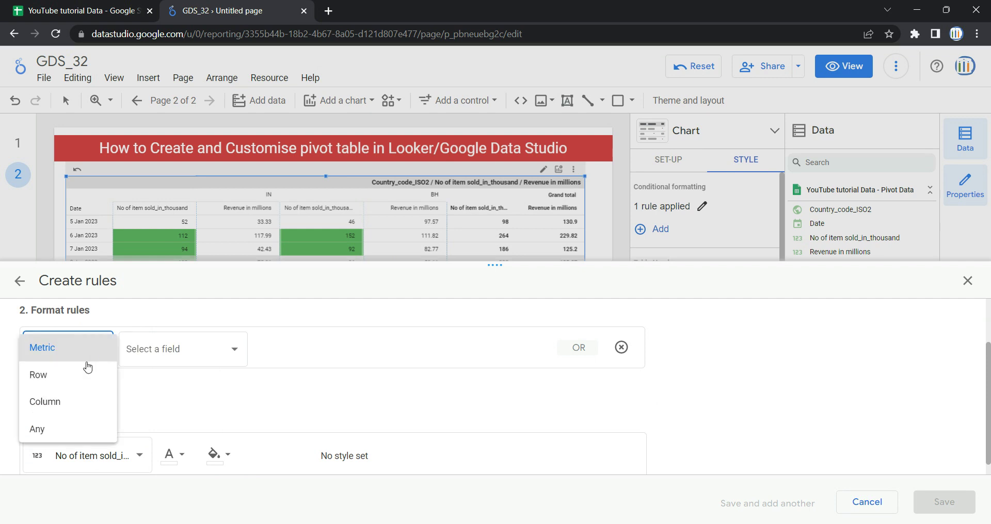
pyautogui.click(225, 365)
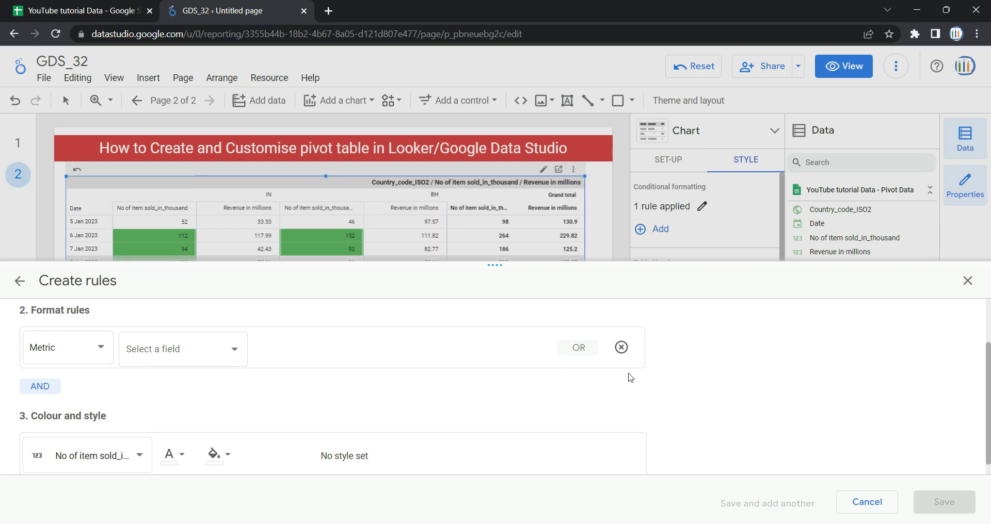
pyautogui.click(869, 507)
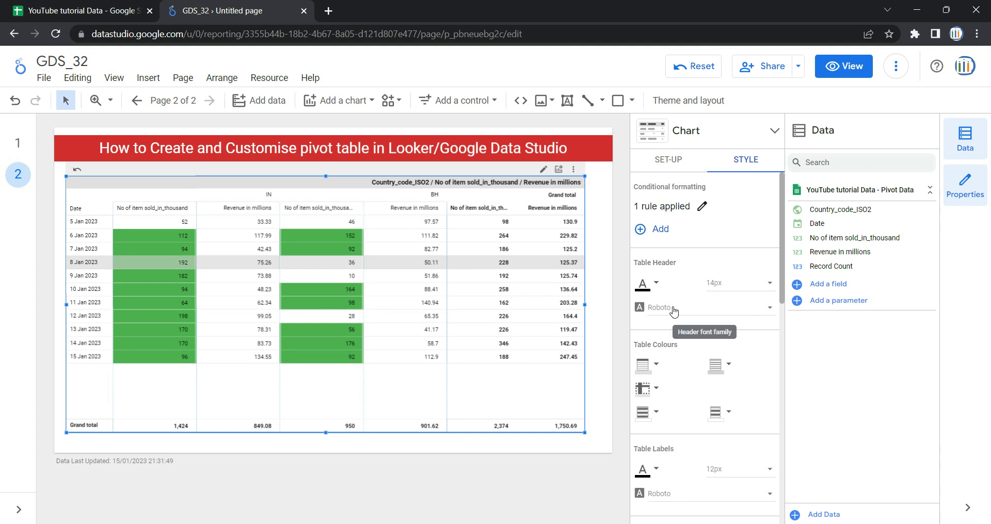
# Step: Set the pivot table's colours to a yellow header background, red cell borders and a light cyan highlight
pyautogui.click(652, 365)
pyautogui.click(717, 404)
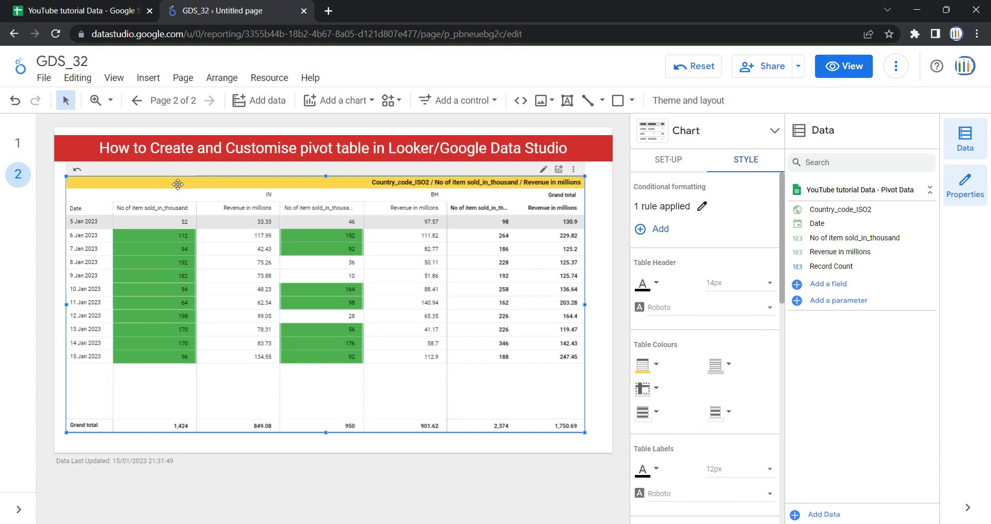
pyautogui.click(729, 370)
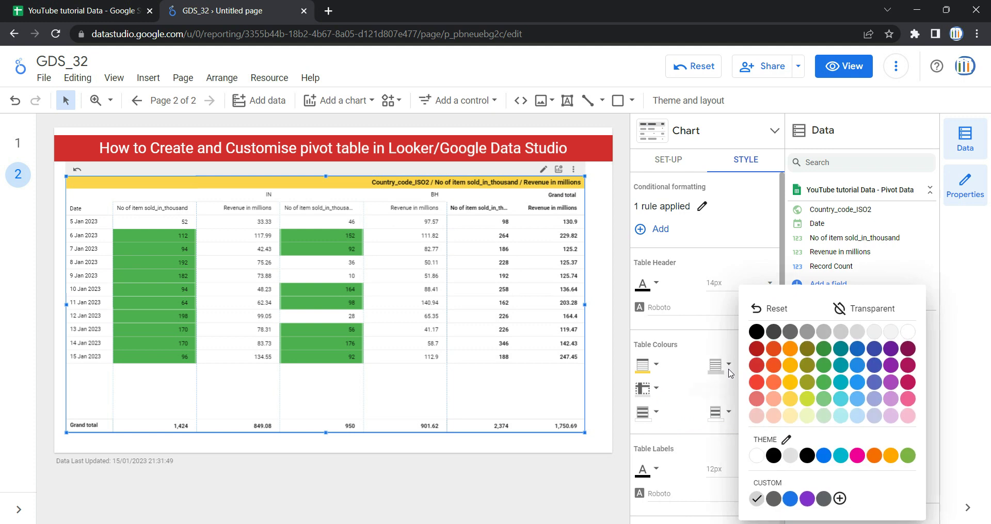
pyautogui.click(757, 366)
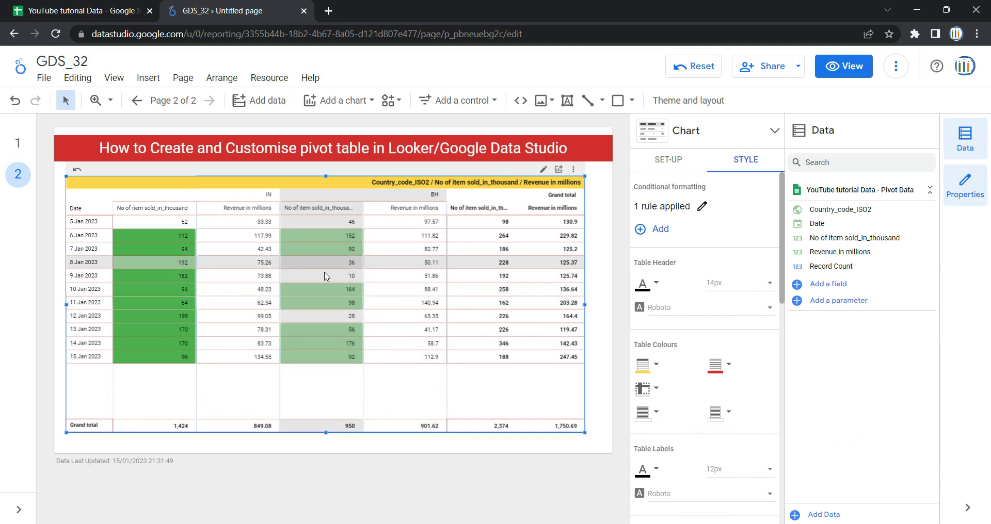
pyautogui.click(656, 388)
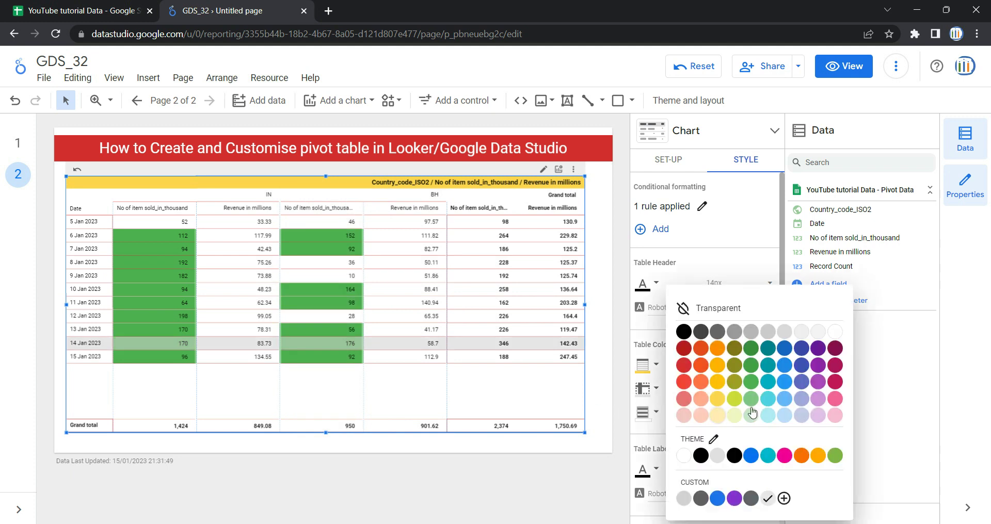
pyautogui.click(767, 400)
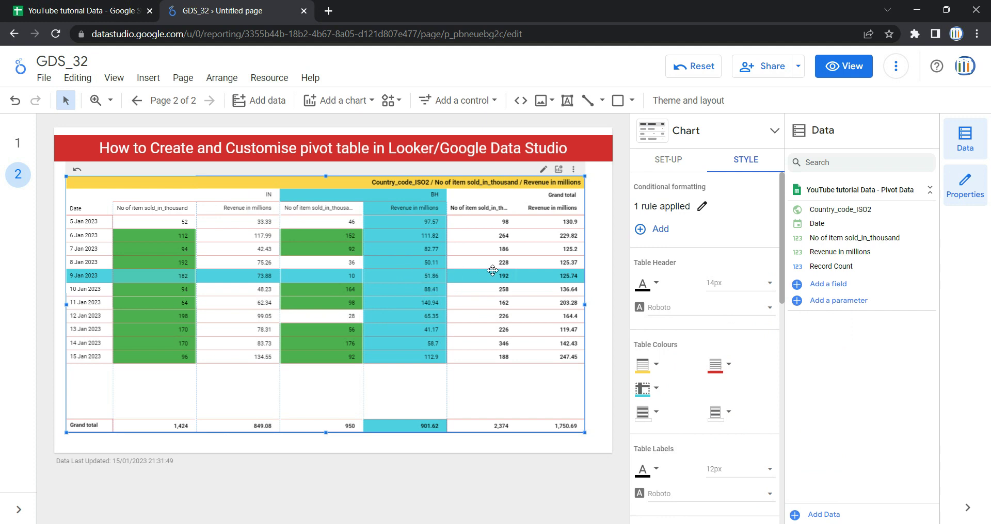
pyautogui.scroll(-1, 698, 381)
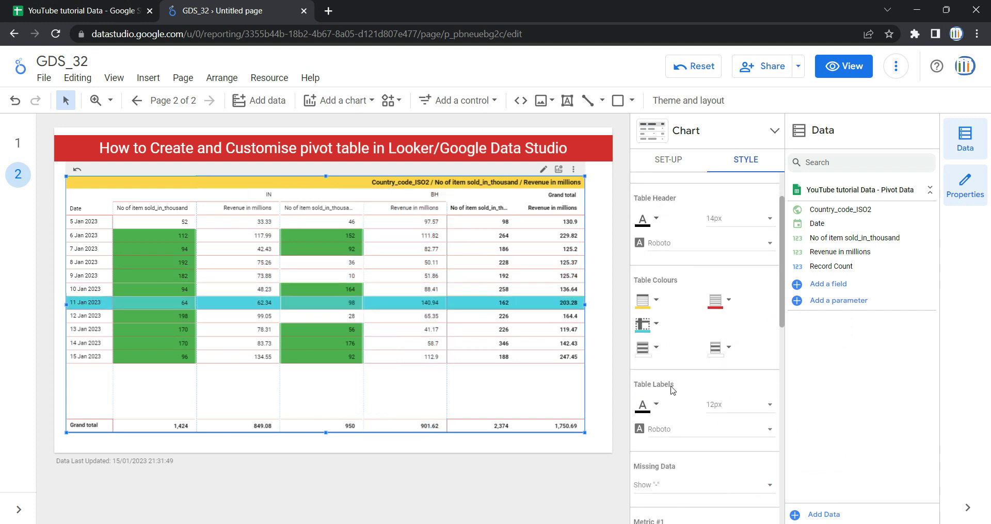
pyautogui.click(656, 348)
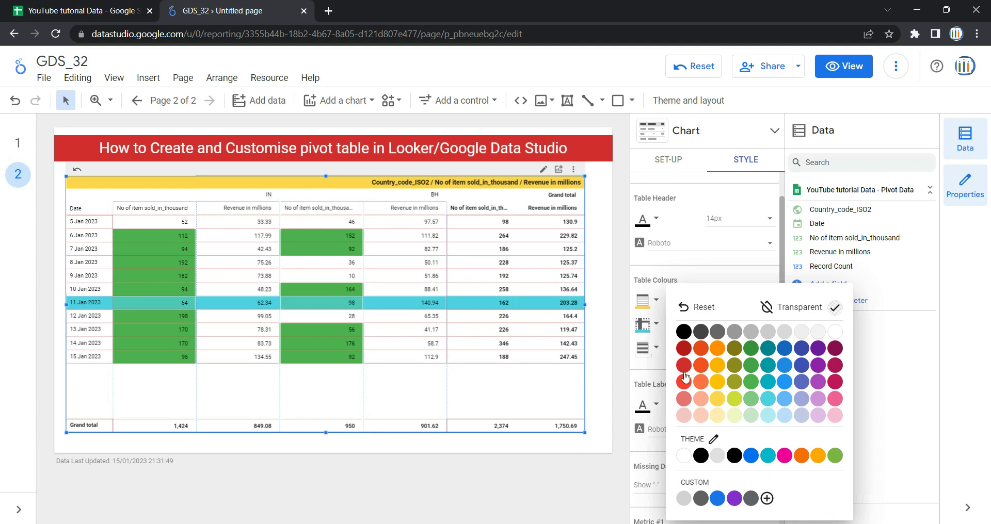
pyautogui.click(654, 366)
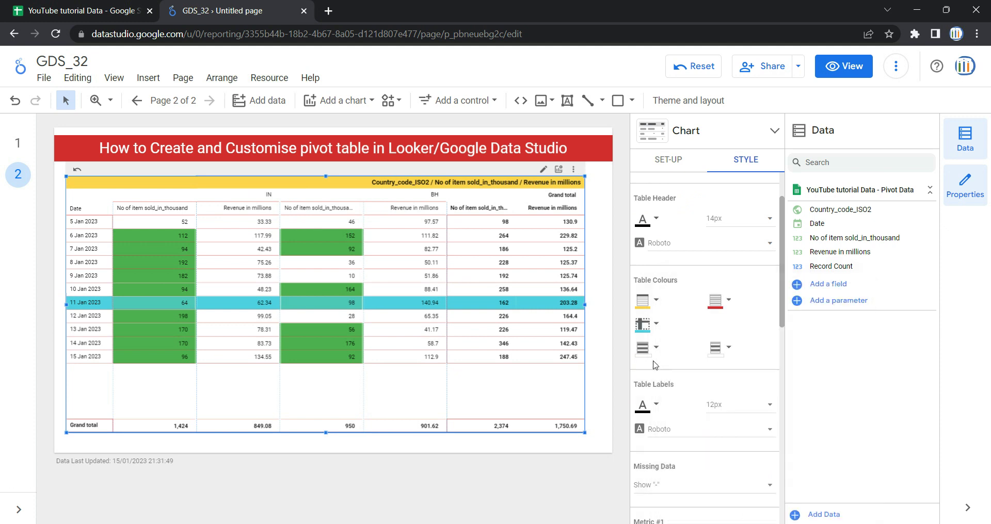
pyautogui.click(722, 353)
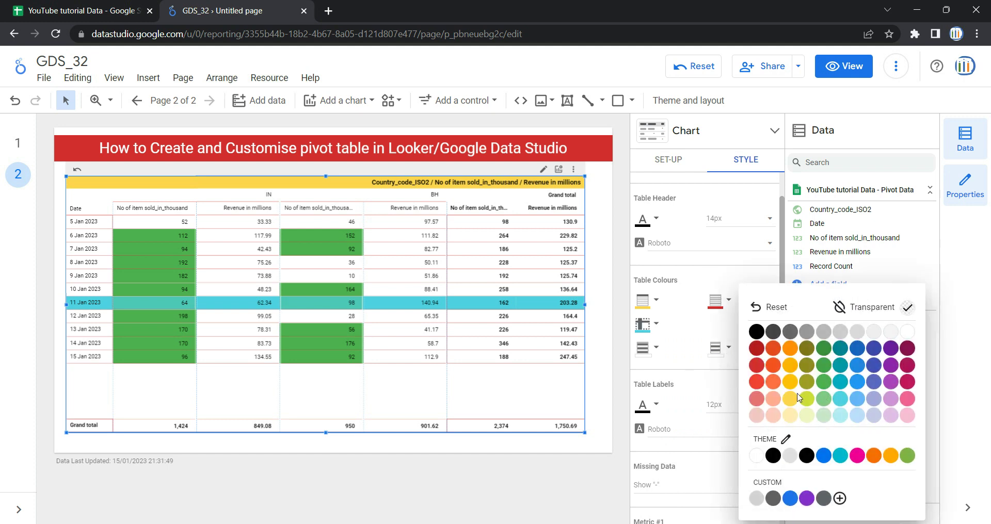
pyautogui.click(694, 367)
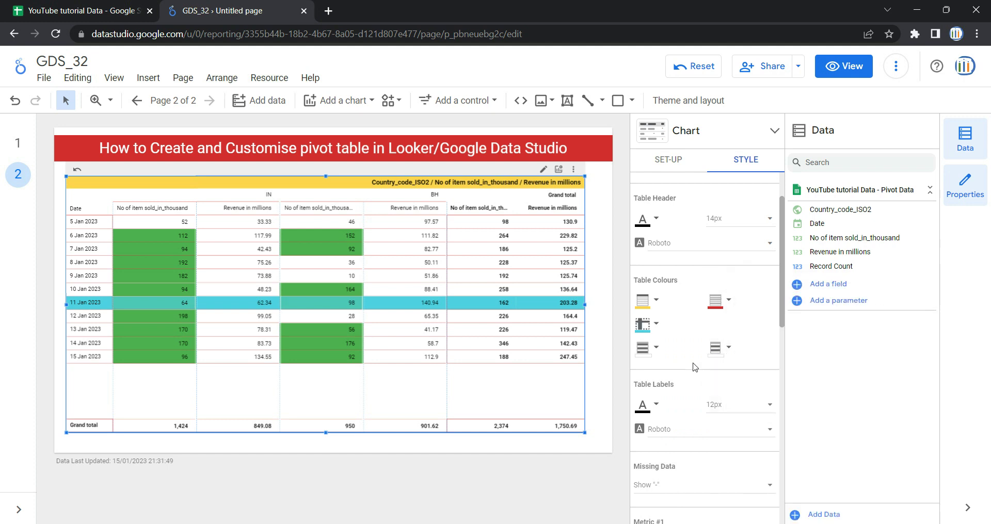
# Step: Format the table labels with black text at 14px in the Tahoma font
pyautogui.scroll(-1, 694, 368)
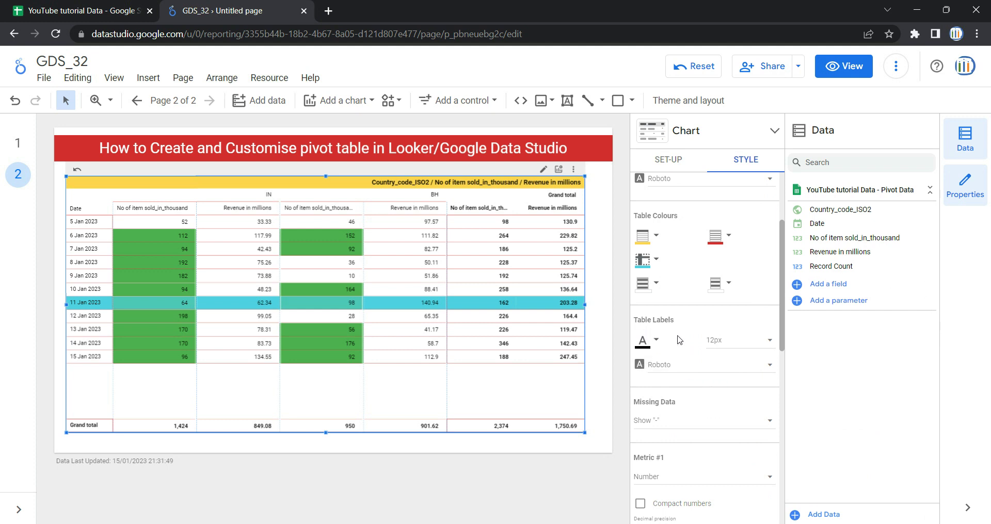
pyautogui.scroll(-1, 679, 339)
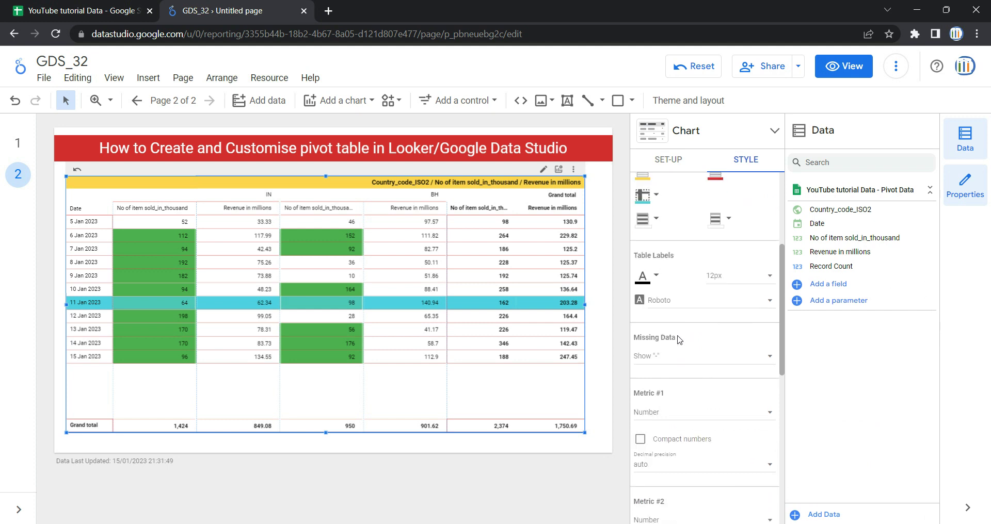
pyautogui.click(657, 283)
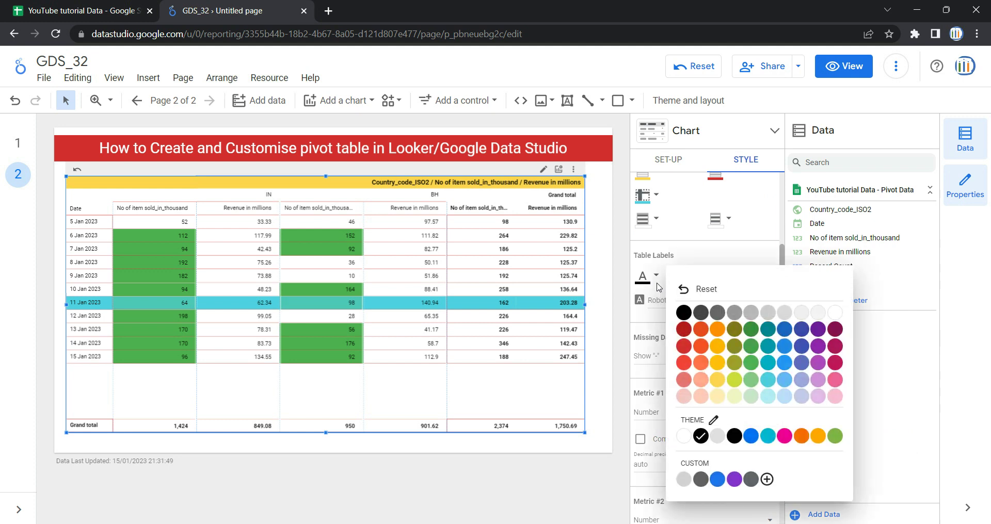
pyautogui.click(684, 313)
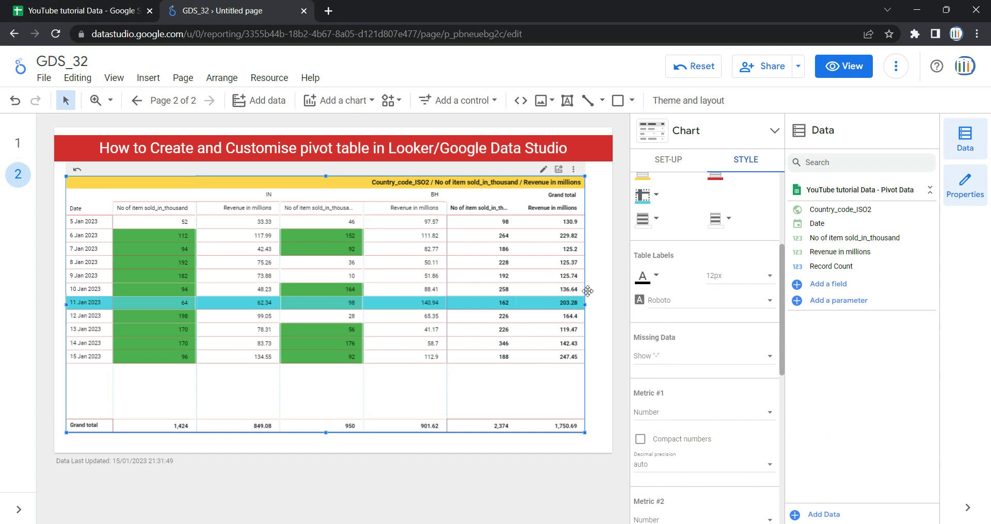
pyautogui.click(727, 278)
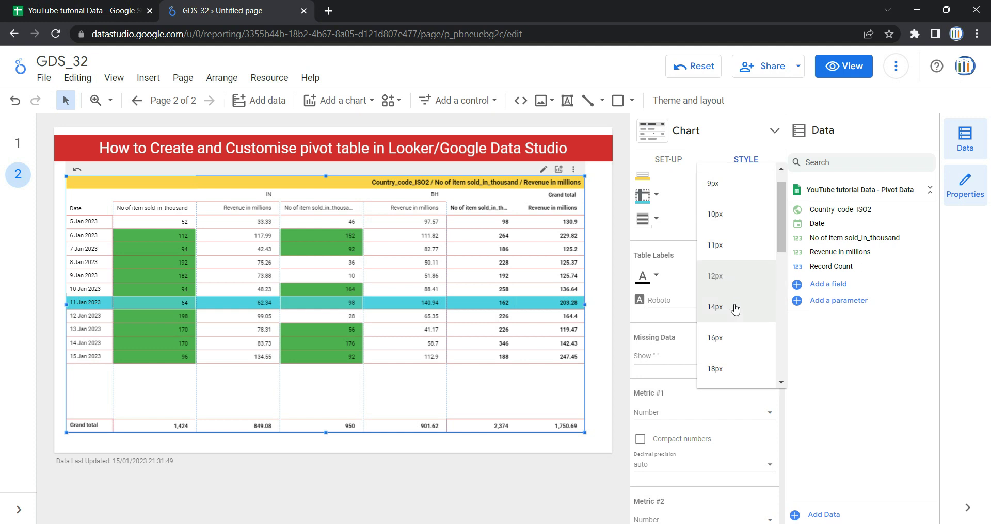
pyautogui.click(735, 308)
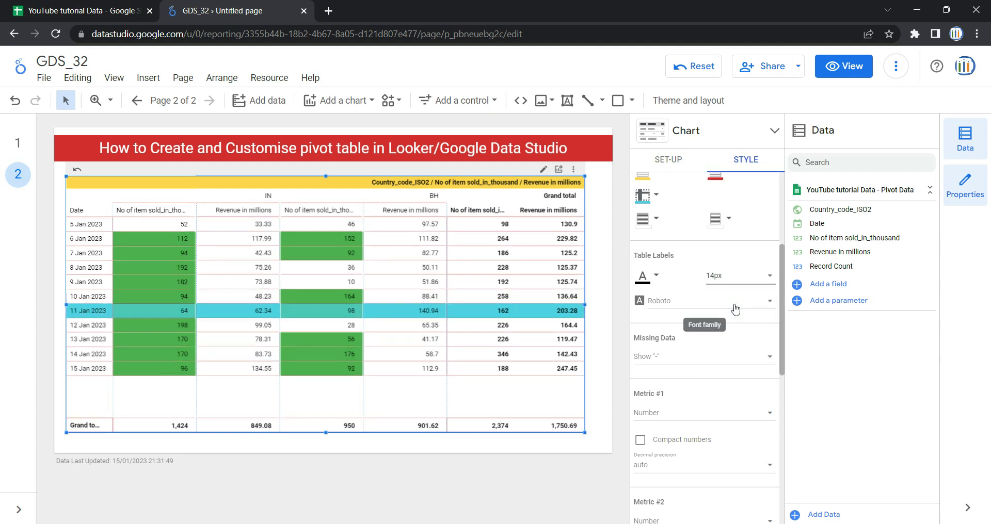
pyautogui.click(670, 306)
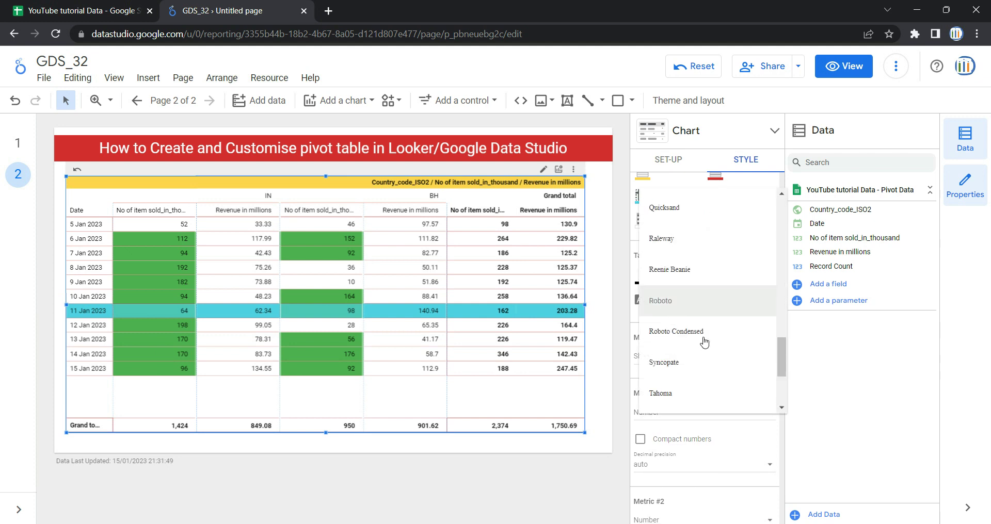
pyautogui.click(690, 393)
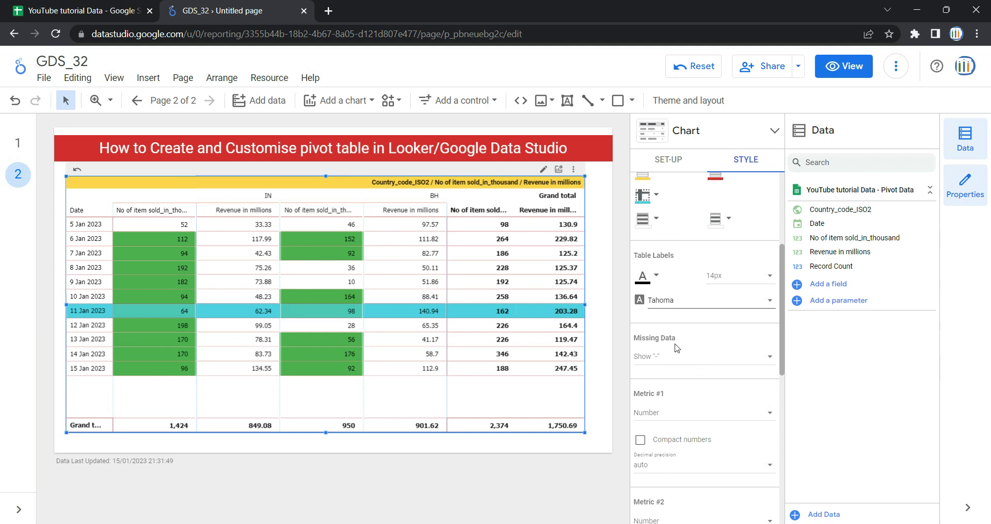
# Step: Try Show "No data" for the table's missing data and return the option to Show "-"
pyautogui.click(716, 361)
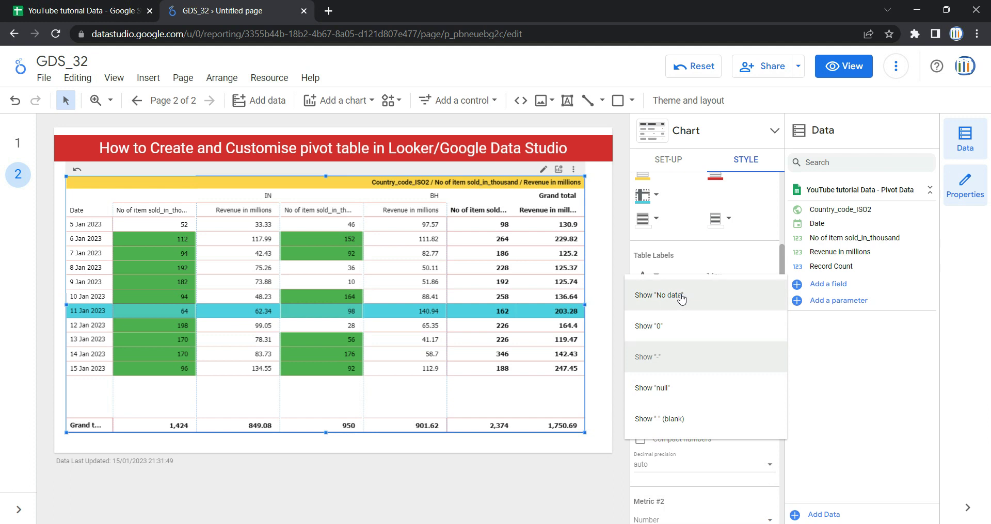
pyautogui.click(705, 299)
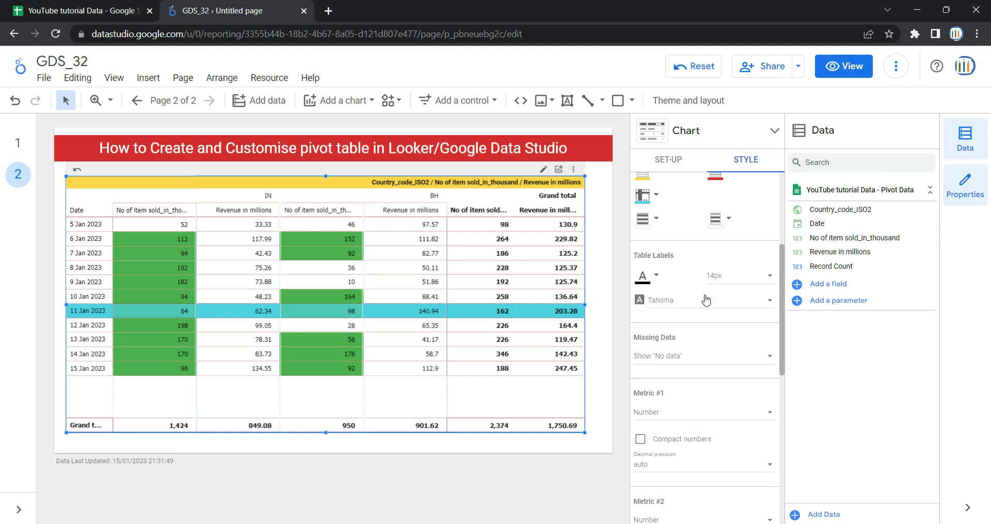
pyautogui.click(693, 356)
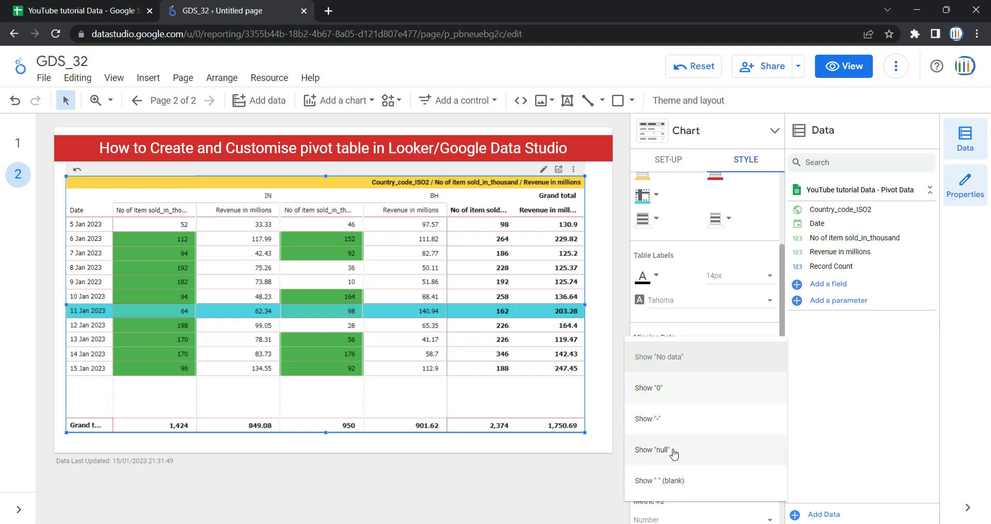
pyautogui.click(621, 375)
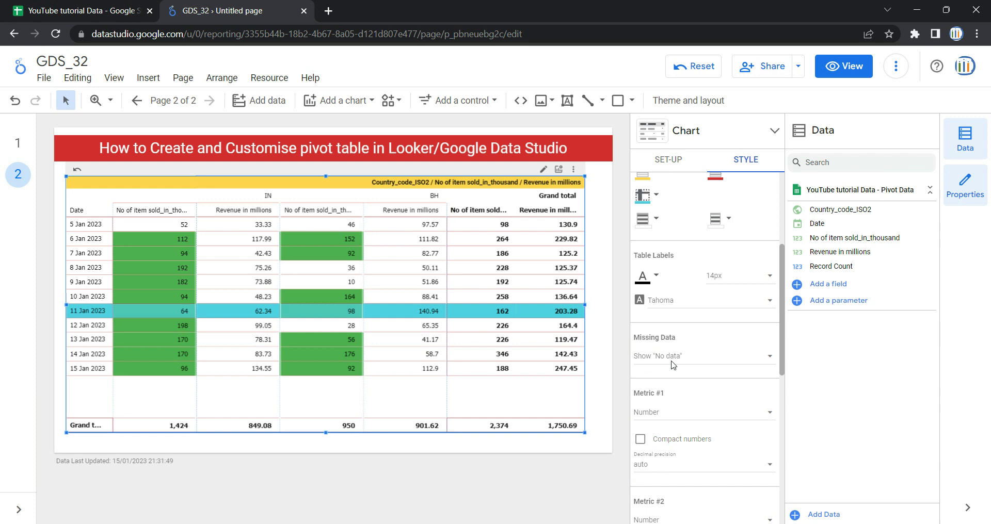
pyautogui.click(703, 360)
pyautogui.click(688, 423)
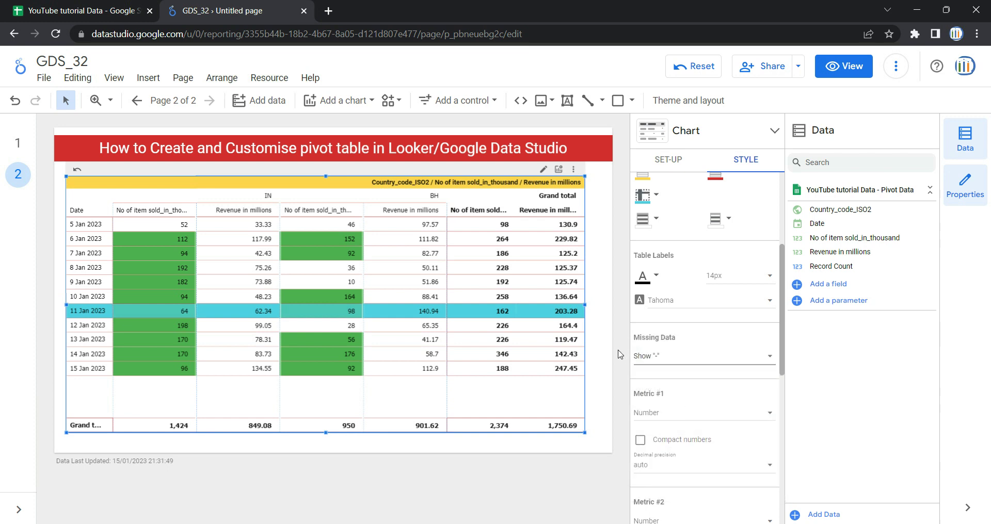
# Step: Try displaying Metric #1 as a heat map and switch its display type to Bar/Pub
pyautogui.scroll(-1, 664, 364)
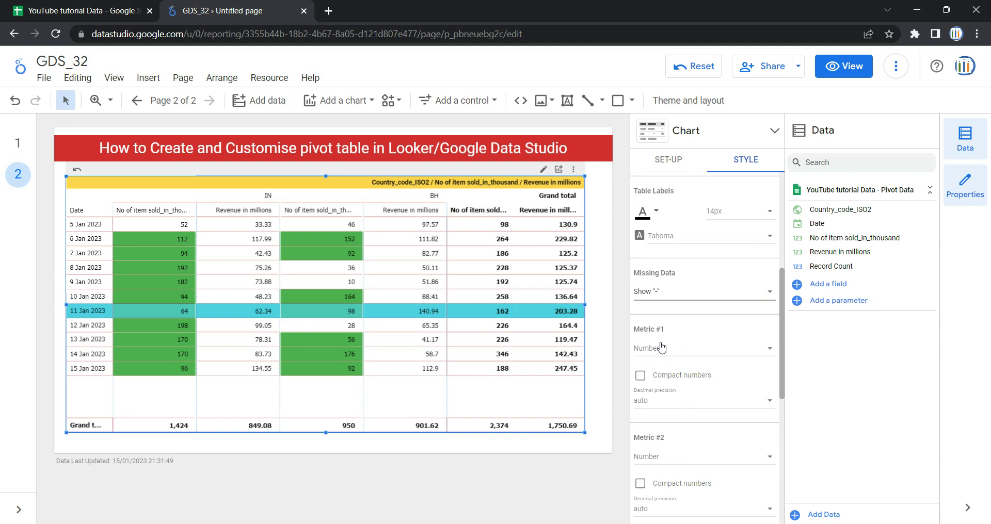
pyautogui.scroll(-5, 679, 336)
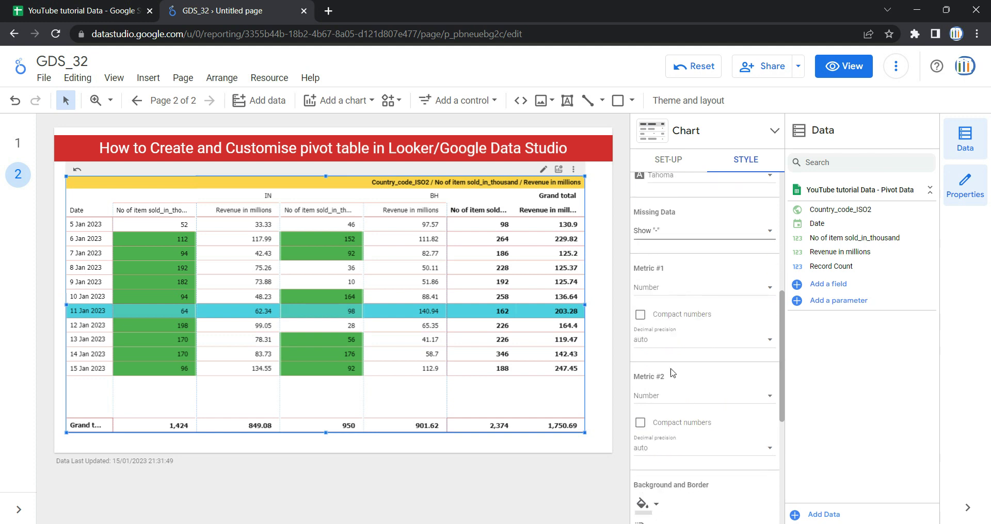
pyautogui.scroll(5, 732, 407)
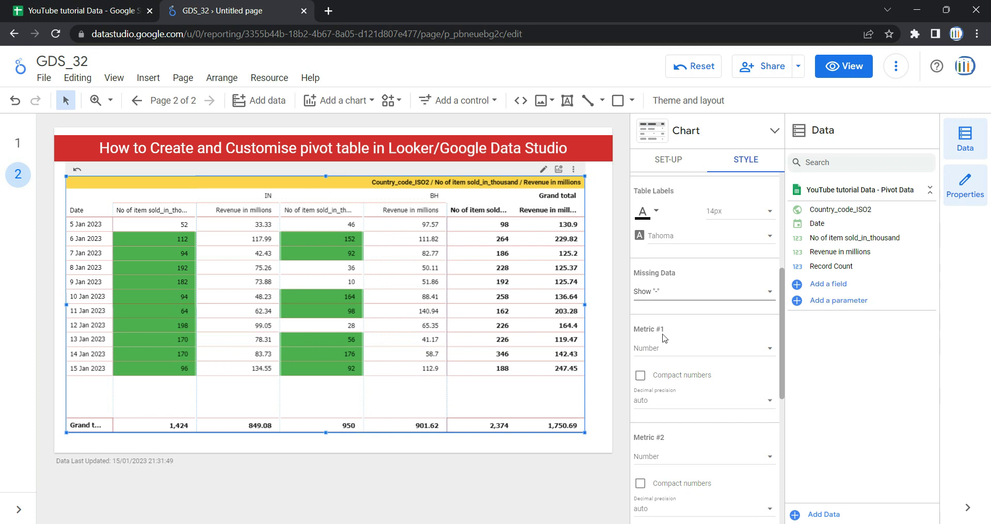
pyautogui.scroll(-1, 677, 360)
pyautogui.scroll(1, 677, 382)
pyautogui.click(687, 350)
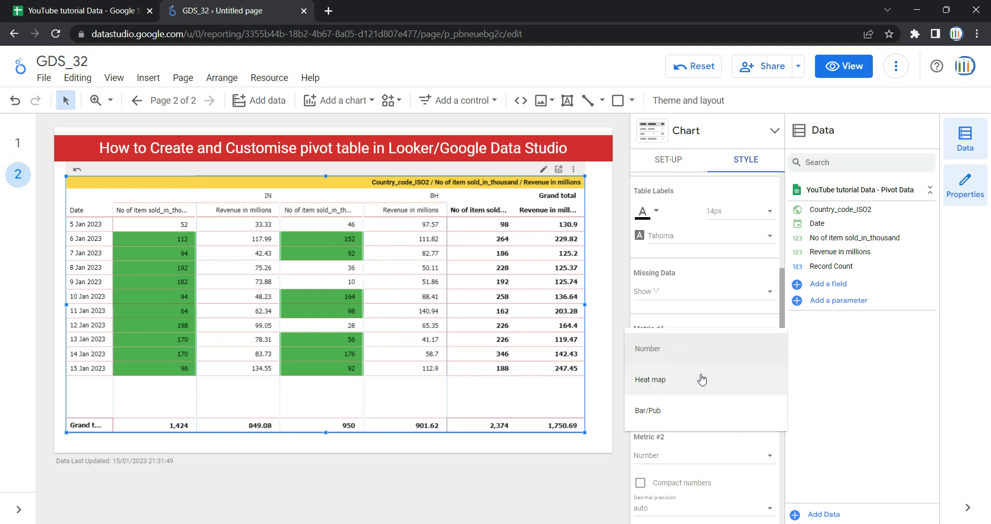
pyautogui.click(700, 381)
pyautogui.click(712, 342)
pyautogui.click(686, 373)
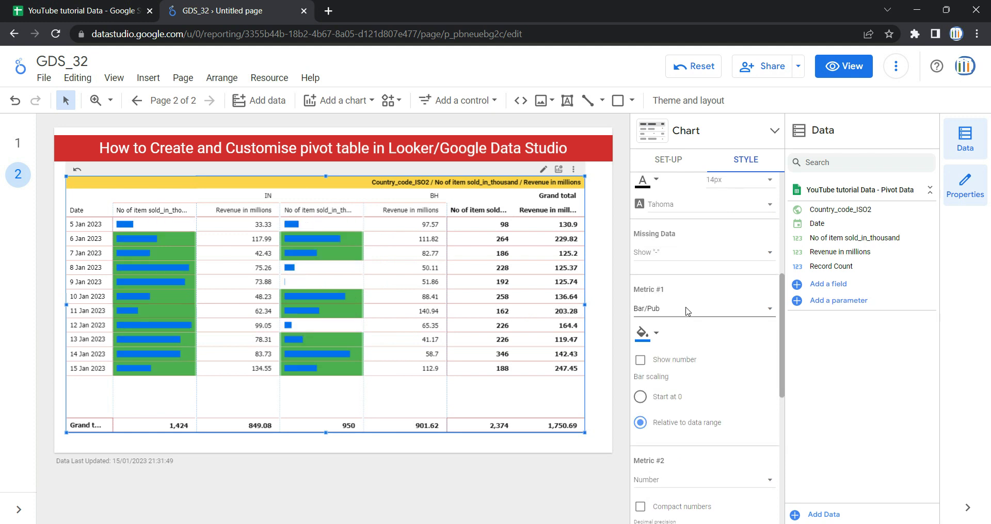
# Step: Try an orange-red colour for Metric #1's bars and switch its display type back to Number
pyautogui.click(686, 312)
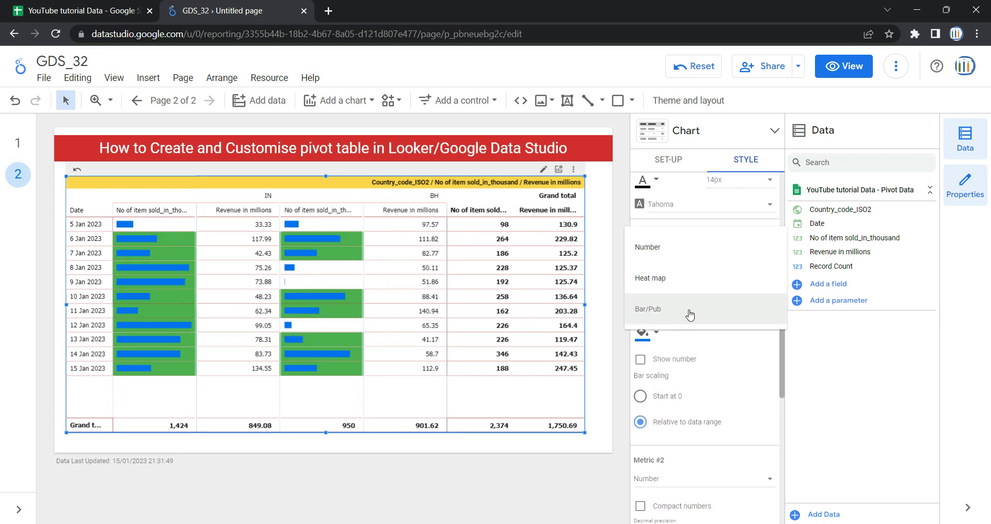
pyautogui.click(690, 314)
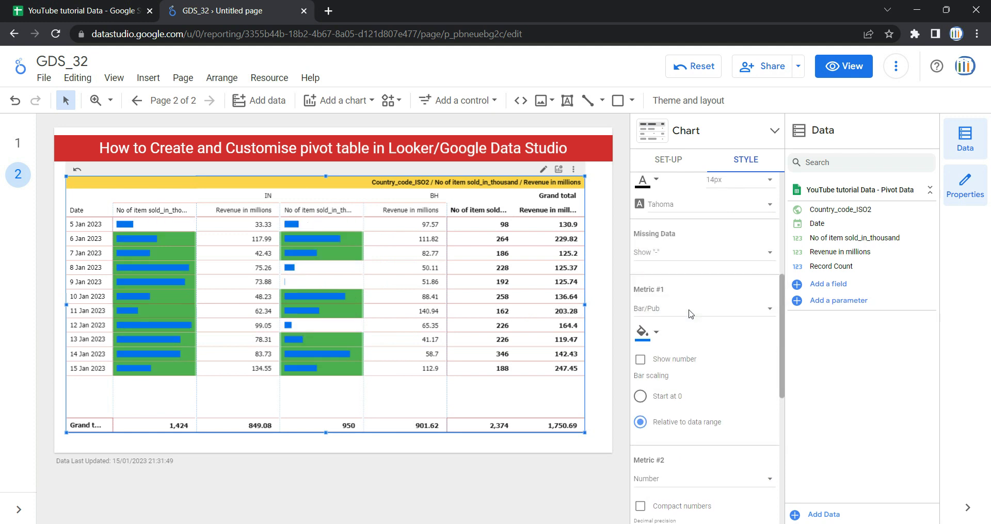
pyautogui.click(655, 338)
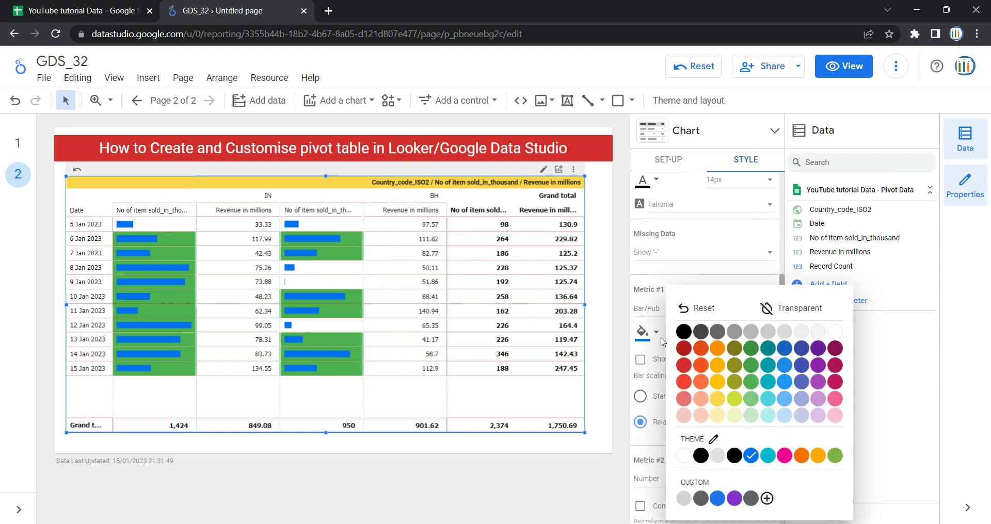
pyautogui.click(700, 370)
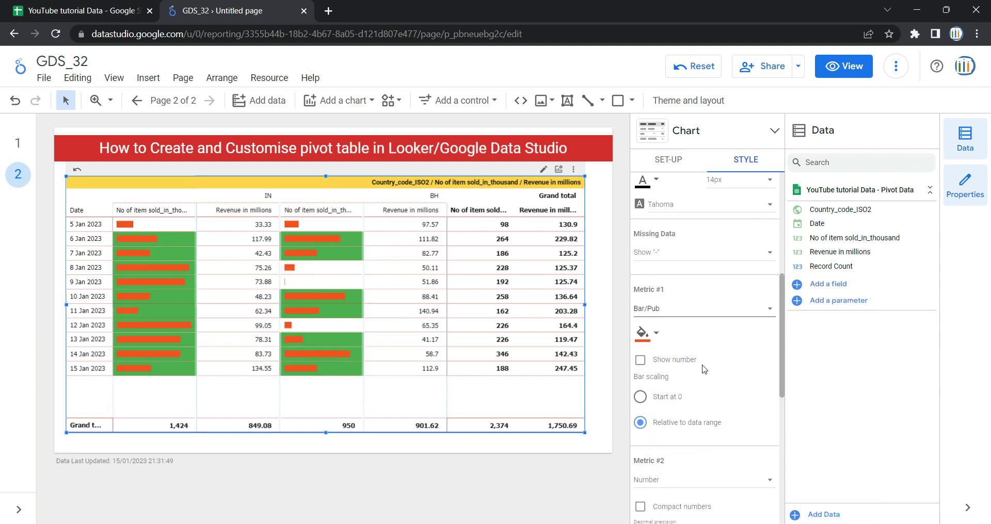
pyautogui.click(665, 312)
pyautogui.click(677, 255)
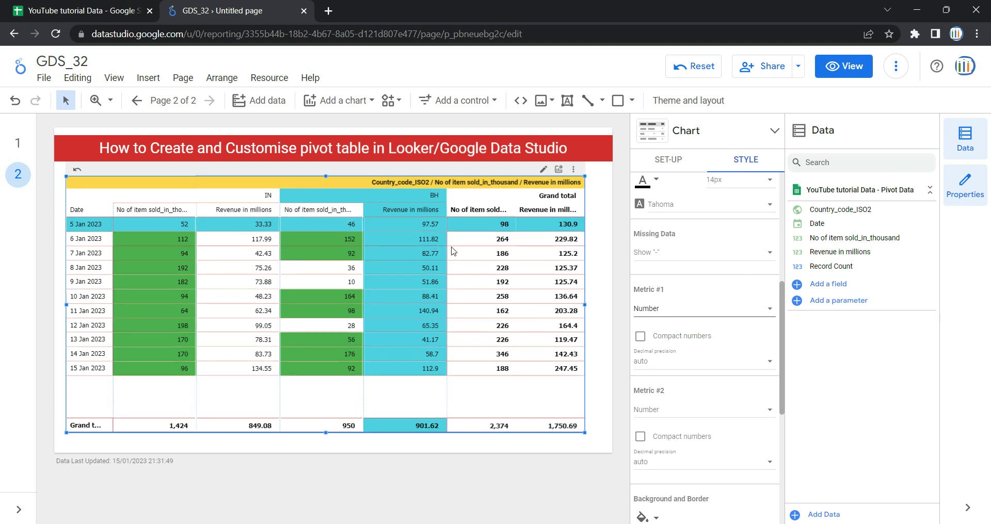
# Step: Set the decimal precision of both Metric #1 and Metric #2 to 1
pyautogui.click(690, 361)
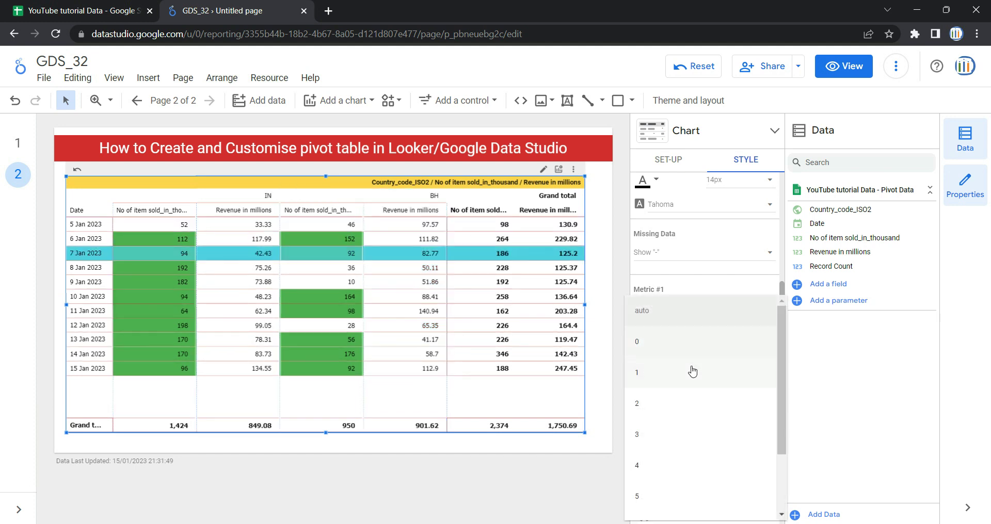
pyautogui.click(692, 370)
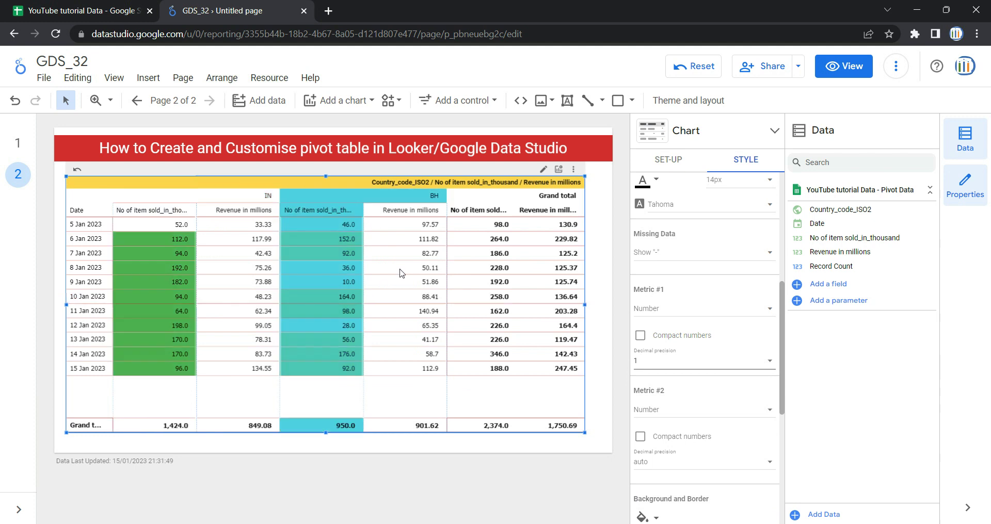
pyautogui.scroll(-4, 689, 359)
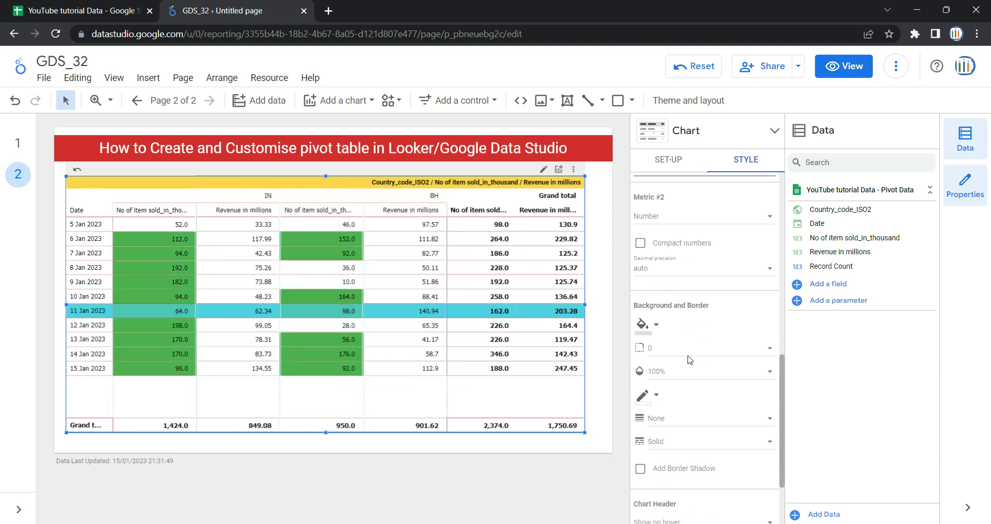
pyautogui.click(662, 268)
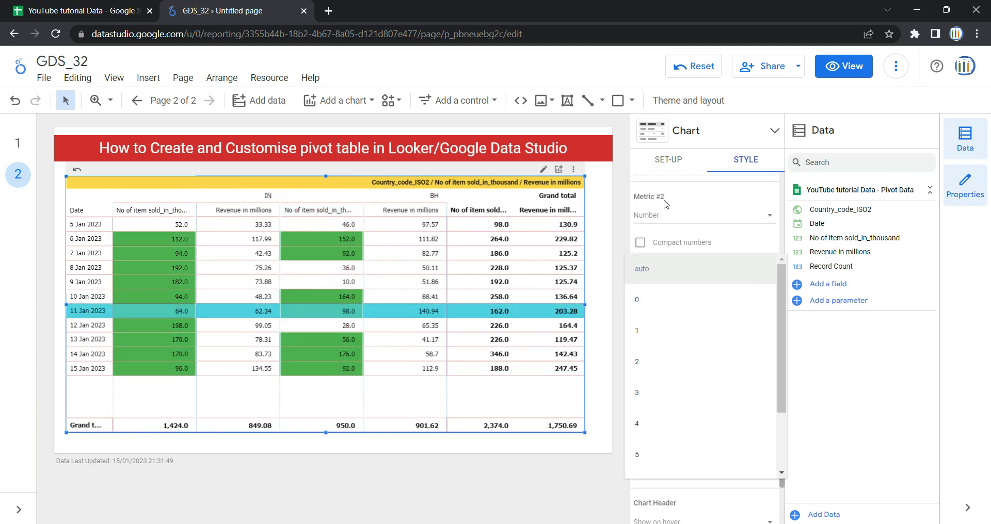
pyautogui.click(664, 332)
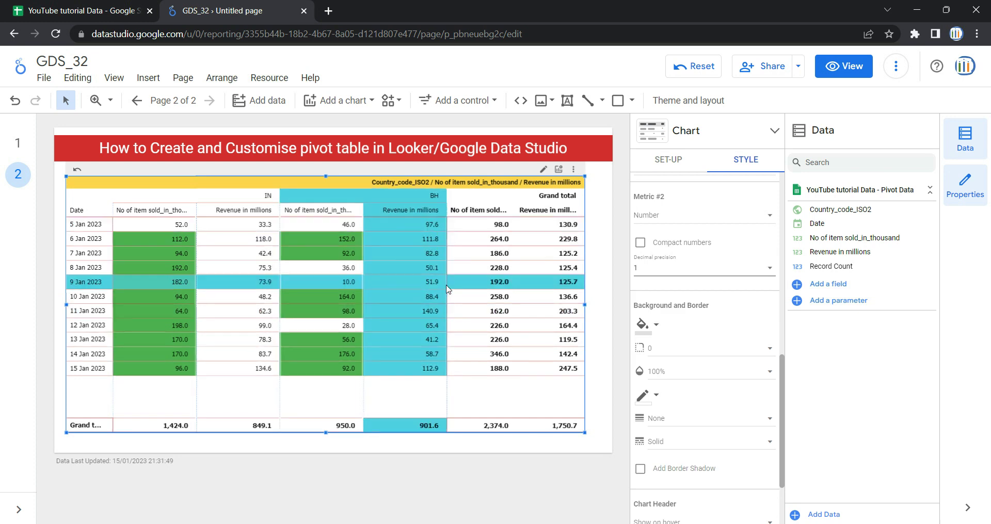
# Step: Turn on compact numbers for Metric #1 and Metric #2, keeping Metric #2 displayed as Number
pyautogui.scroll(5, 664, 268)
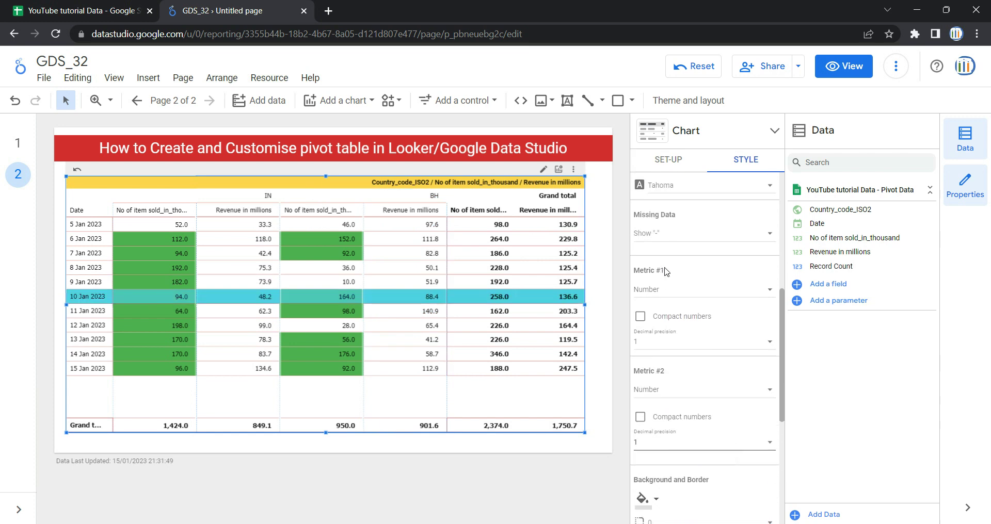
pyautogui.scroll(2, 686, 326)
pyautogui.scroll(-2, 676, 307)
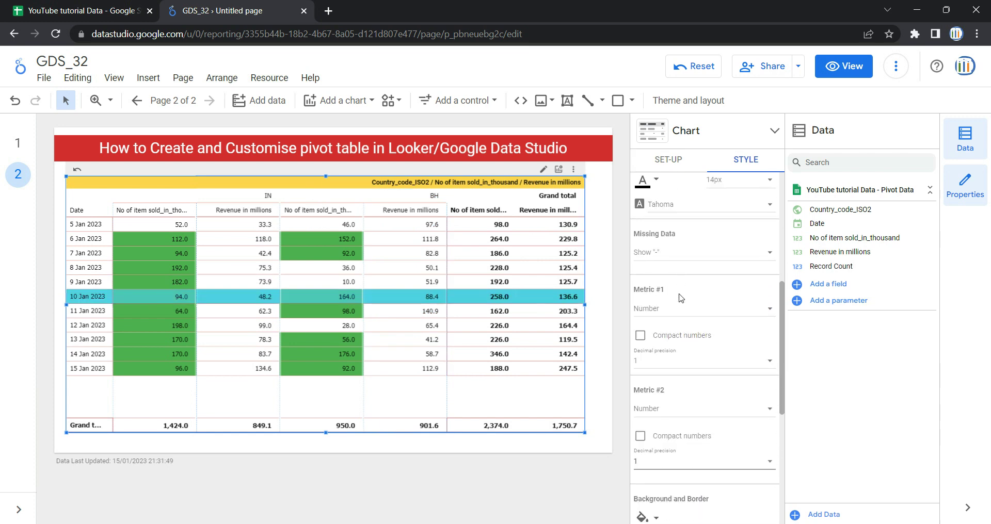
pyautogui.click(679, 336)
pyautogui.scroll(-1, 714, 346)
pyautogui.click(685, 371)
pyautogui.click(695, 349)
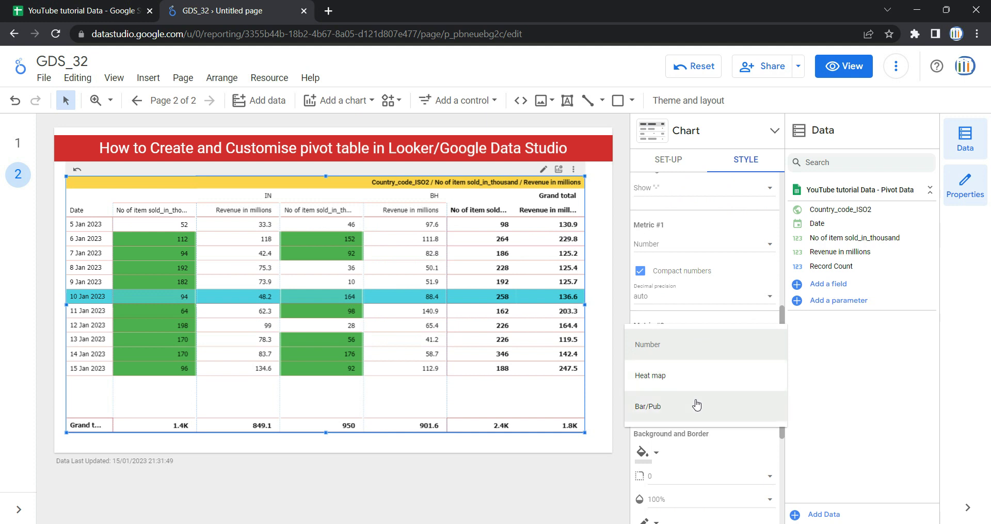
pyautogui.click(679, 344)
# Step: Try a pale lime background for the pivot table and change it to a light salmon colour
pyautogui.scroll(-2, 685, 350)
pyautogui.scroll(-2, 685, 351)
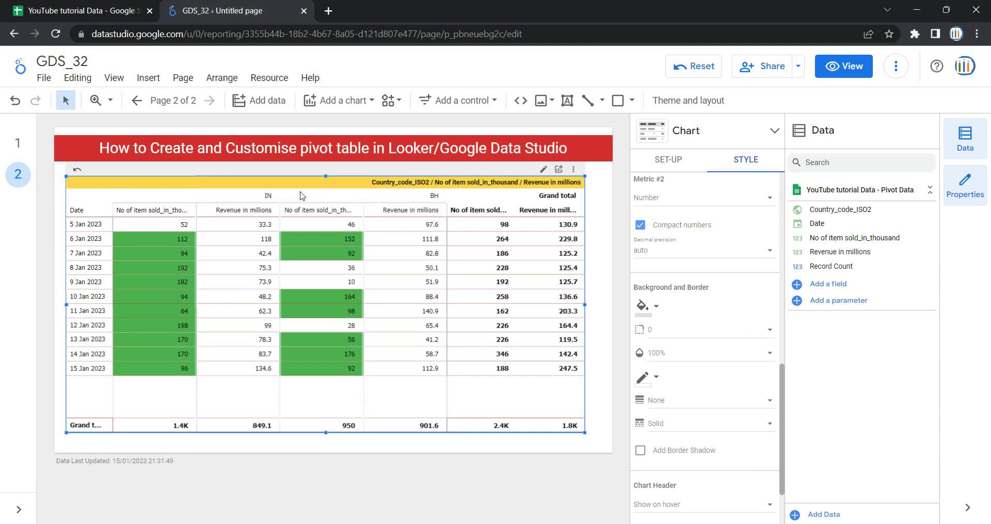
pyautogui.click(656, 308)
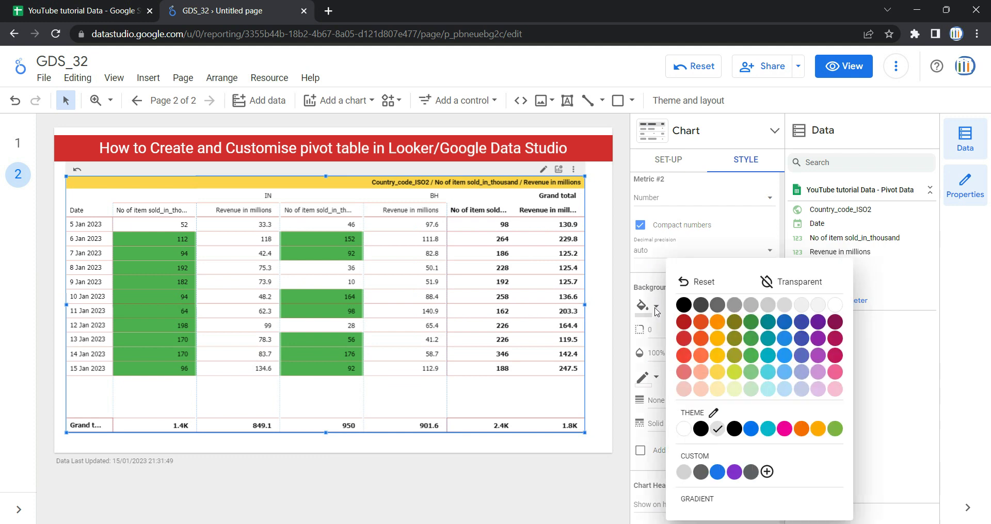
pyautogui.click(737, 391)
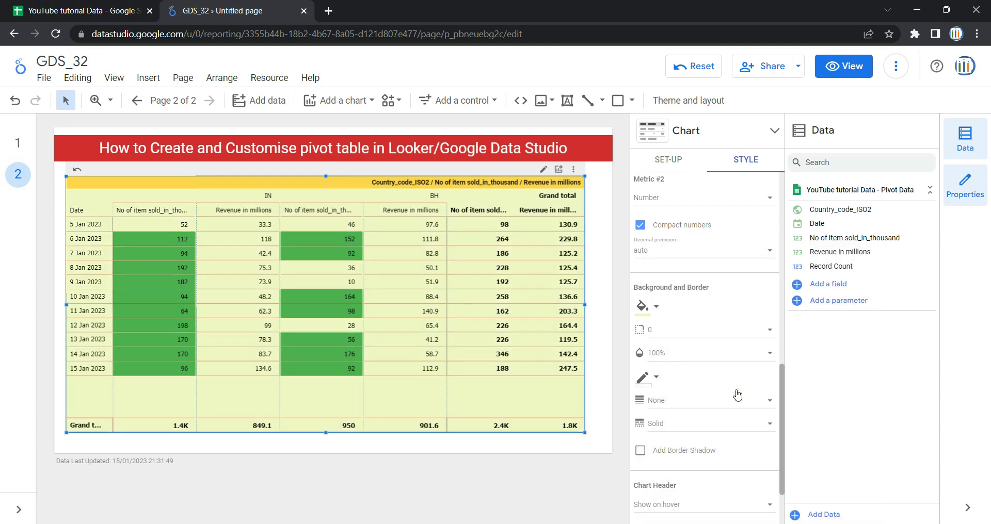
pyautogui.click(650, 309)
pyautogui.click(697, 394)
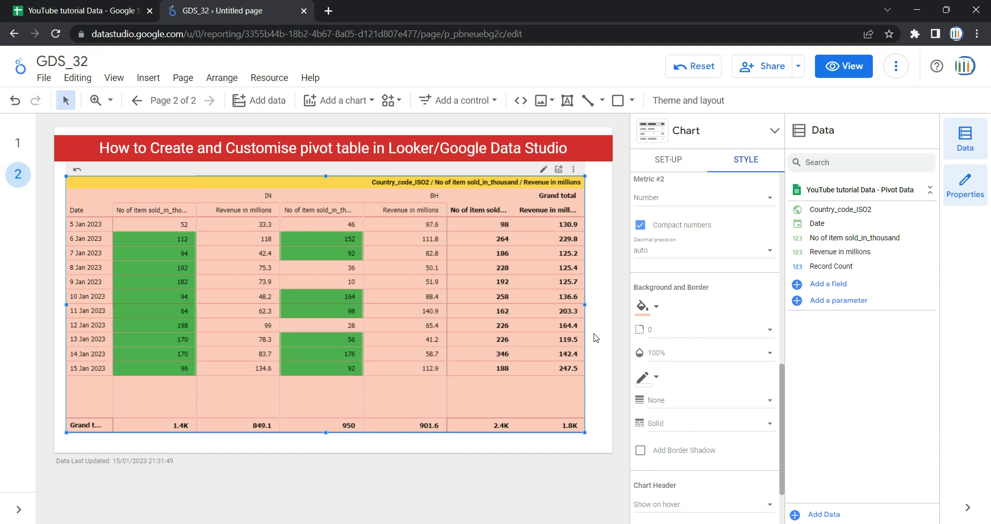
# Step: Round the corners of the pivot table's background with a border radius of 100
pyautogui.click(675, 332)
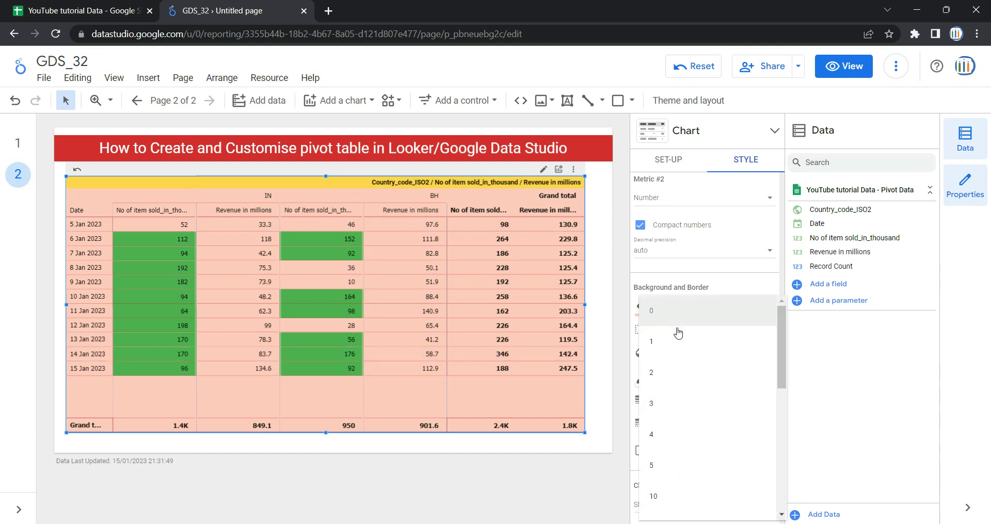
pyautogui.scroll(-5, 692, 426)
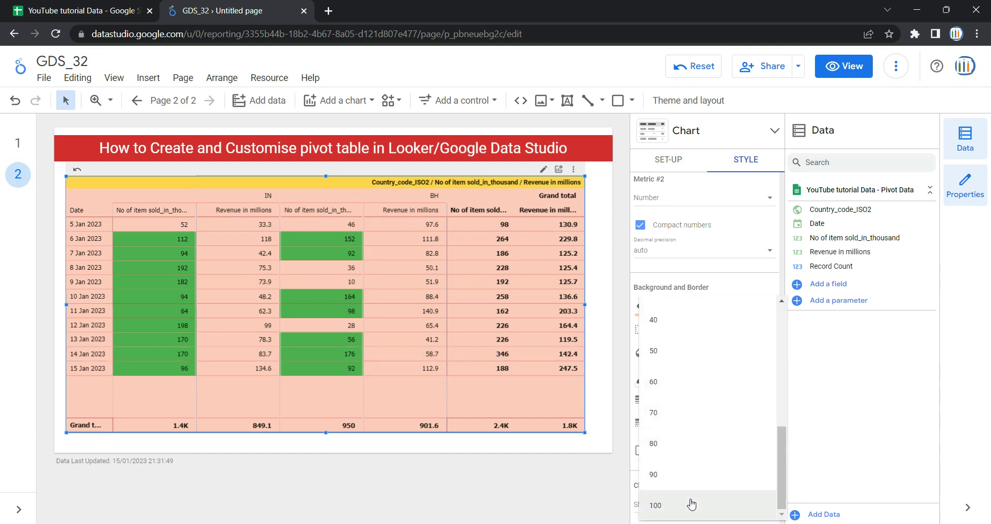
pyautogui.click(691, 504)
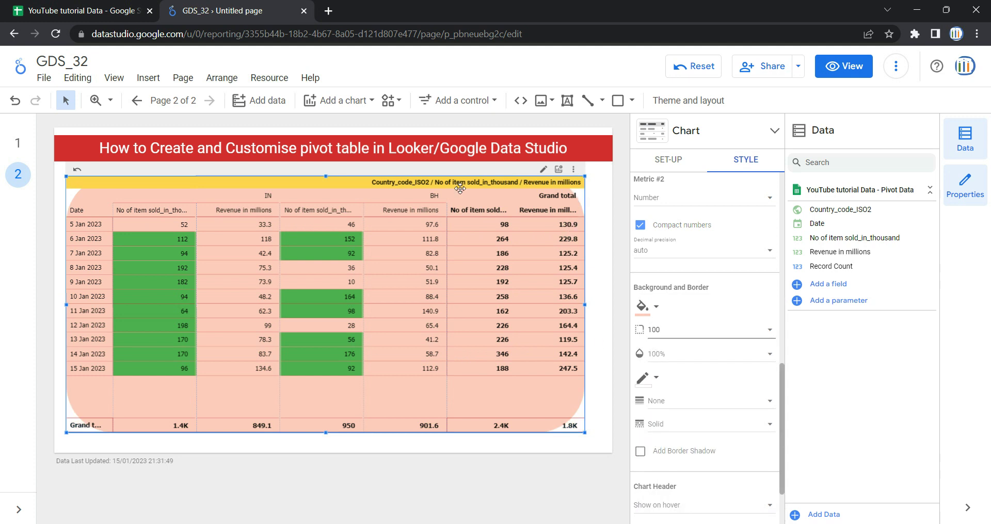
# Step: Try 0% opacity for the pivot table and restore it to 100%
pyautogui.click(670, 360)
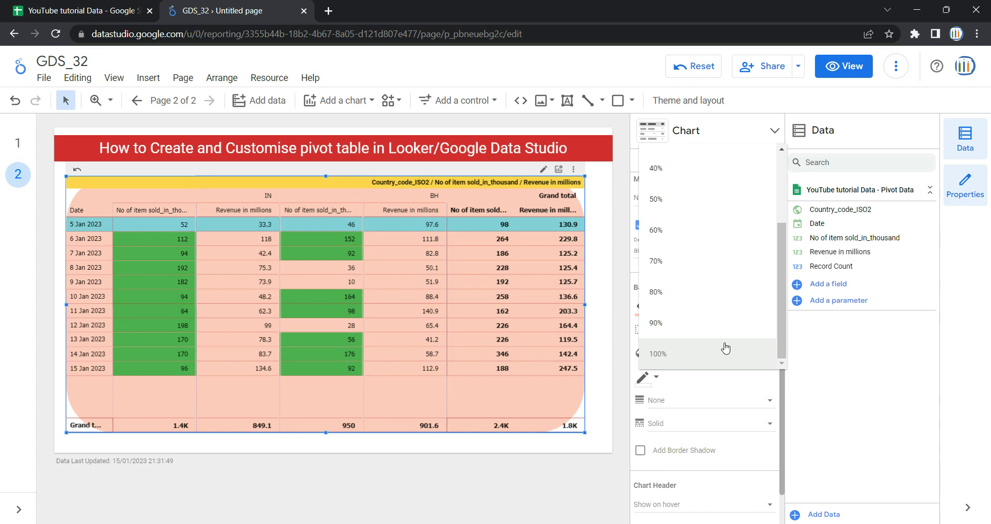
pyautogui.scroll(2, 711, 326)
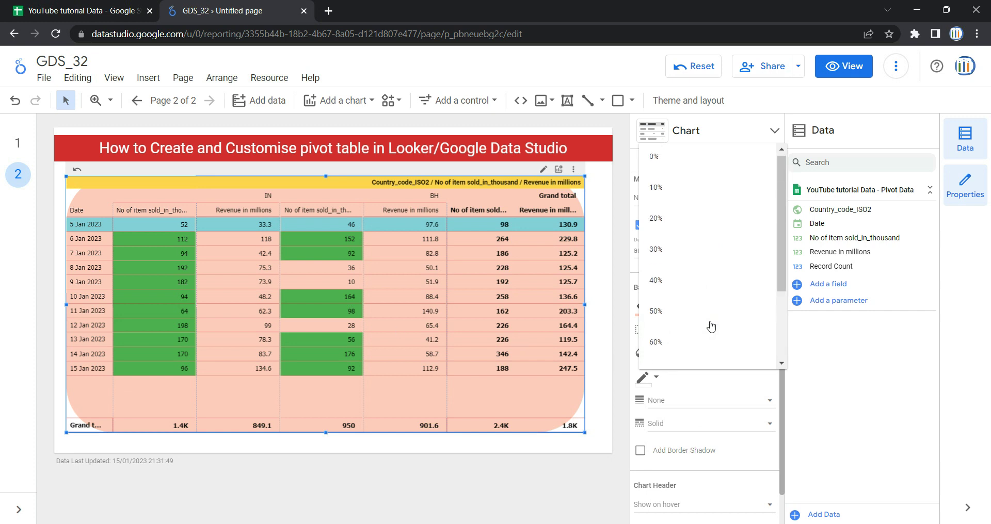
pyautogui.click(691, 163)
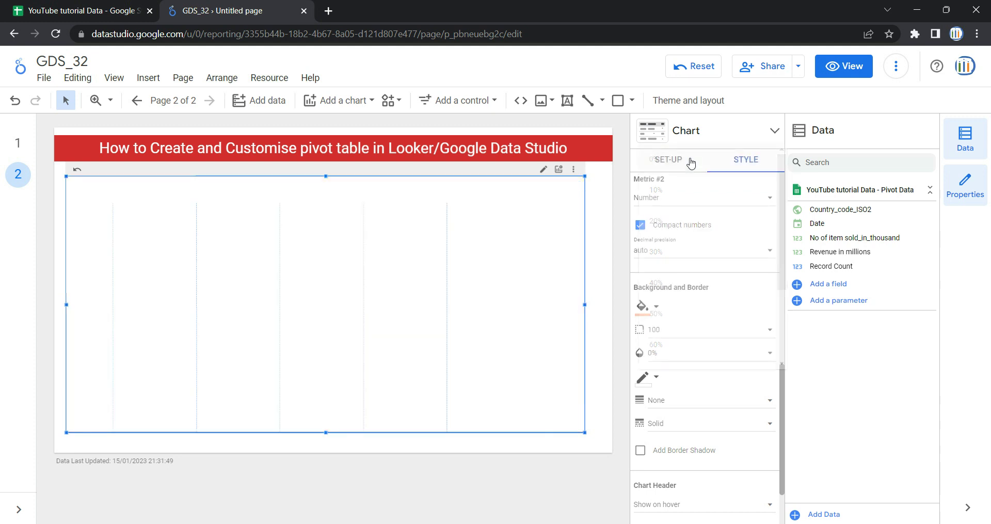
pyautogui.click(681, 354)
pyautogui.scroll(-2, 696, 481)
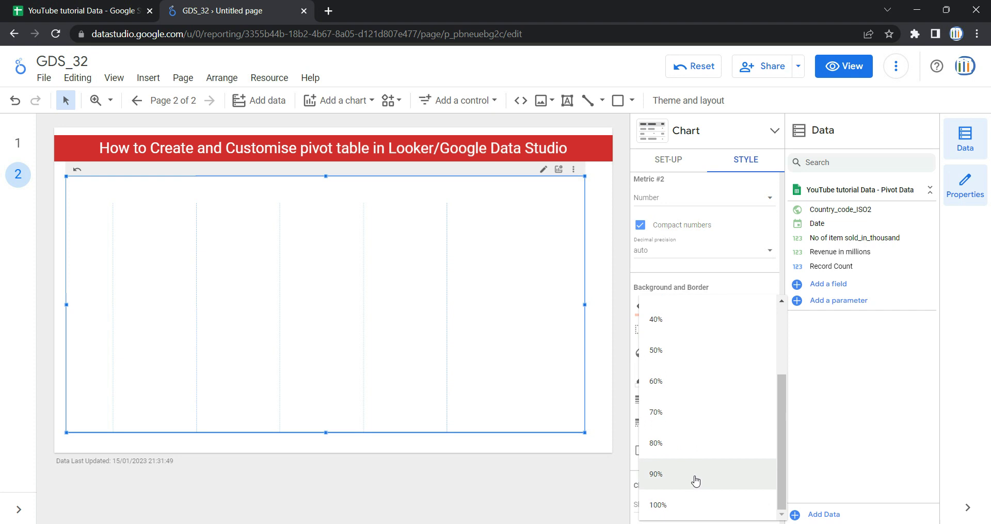
pyautogui.click(695, 506)
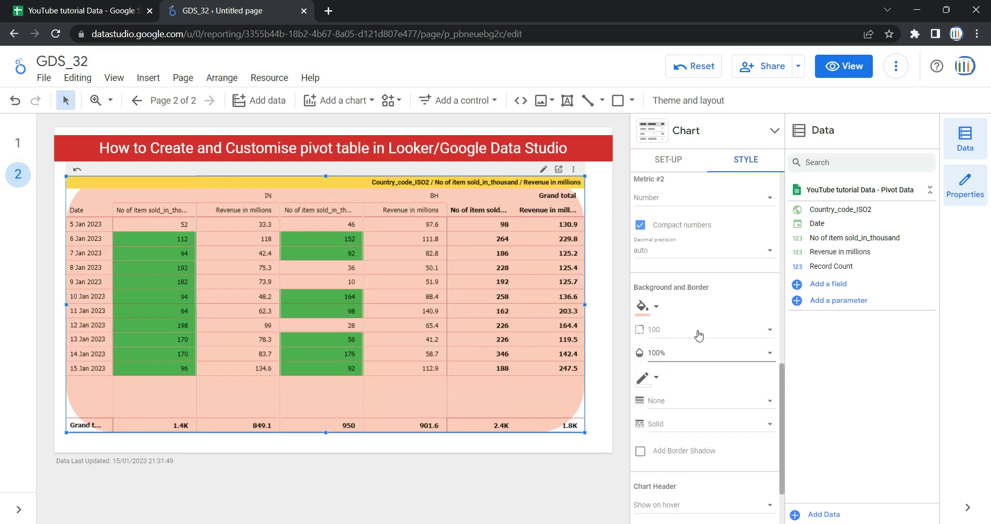
# Step: Give the pivot table a blue outer border with a weight of 4
pyautogui.scroll(-2, 698, 337)
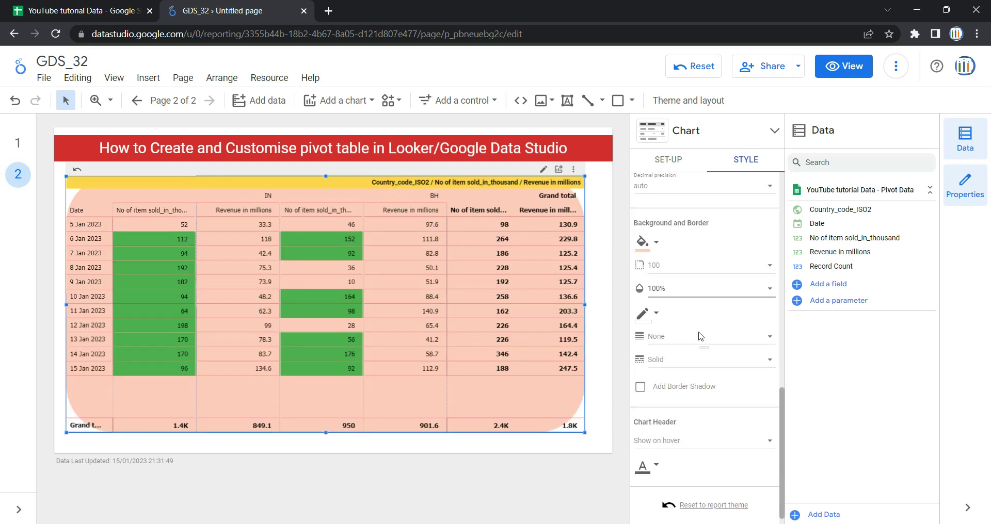
pyautogui.click(651, 322)
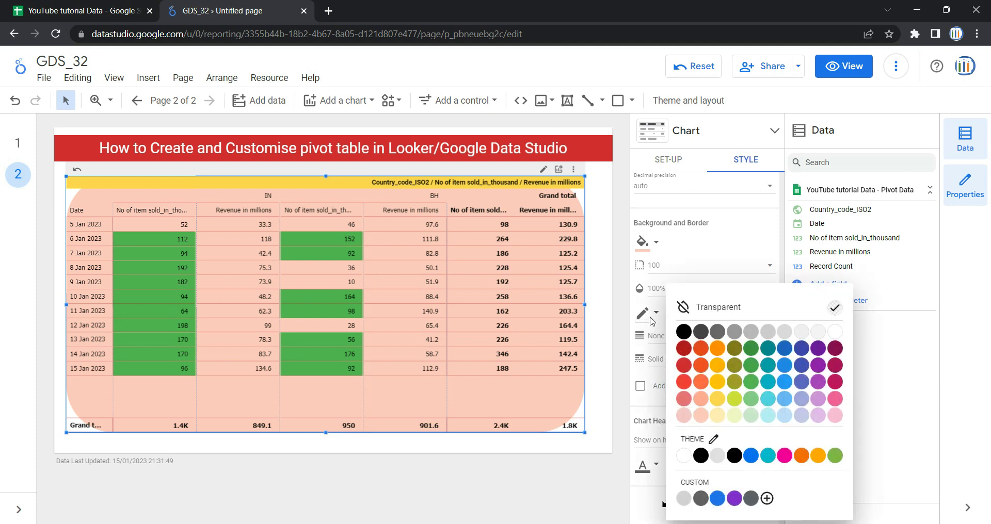
pyautogui.click(785, 351)
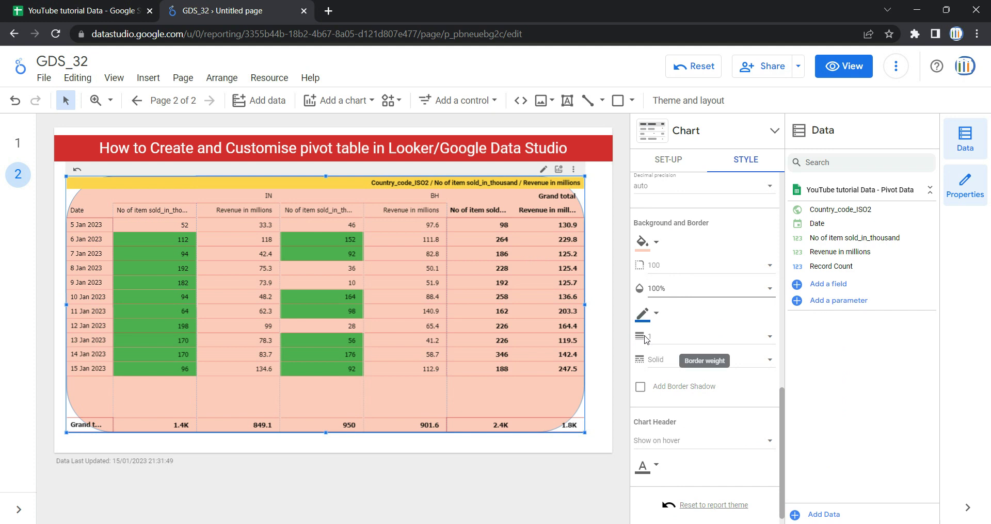
pyautogui.click(669, 341)
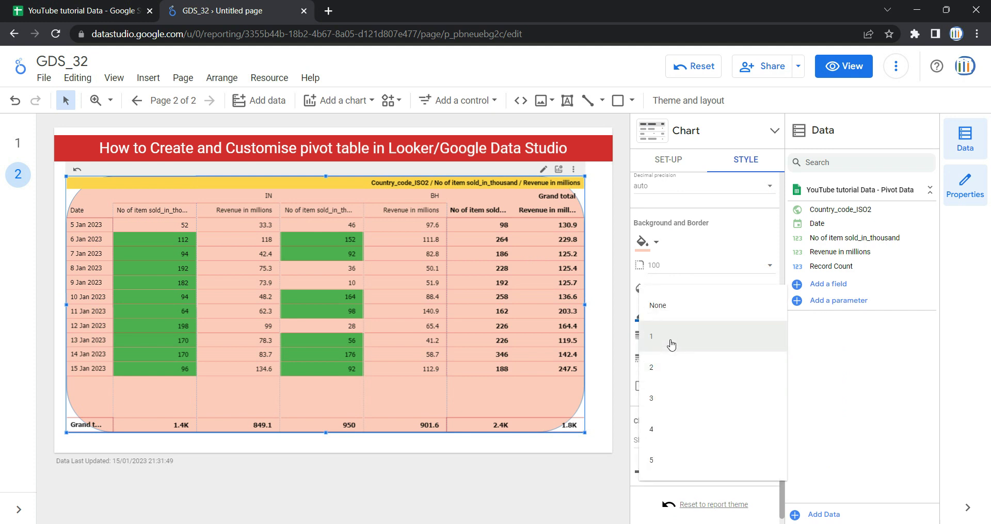
pyautogui.click(691, 439)
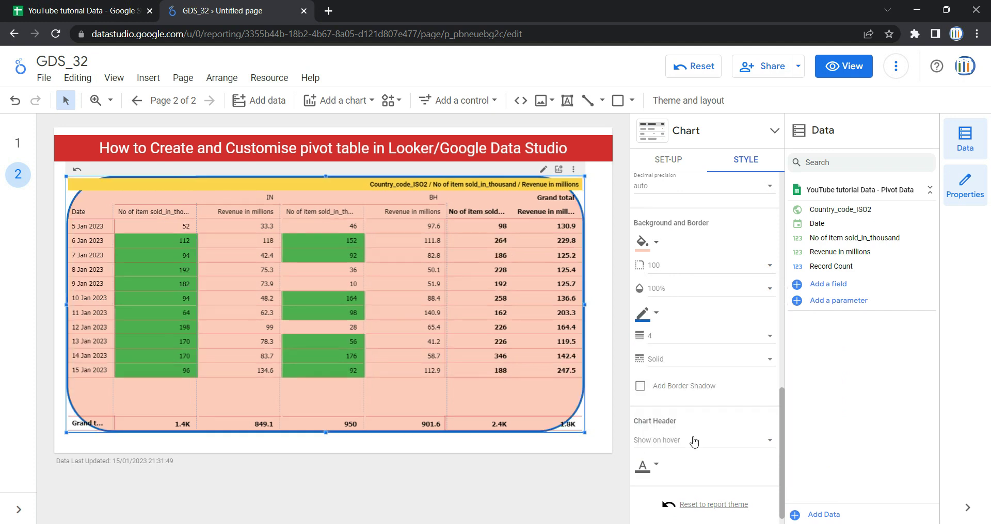
# Step: Try the Dashed and Dotted styles for the pivot table's outer border and set it to Double
pyautogui.click(666, 364)
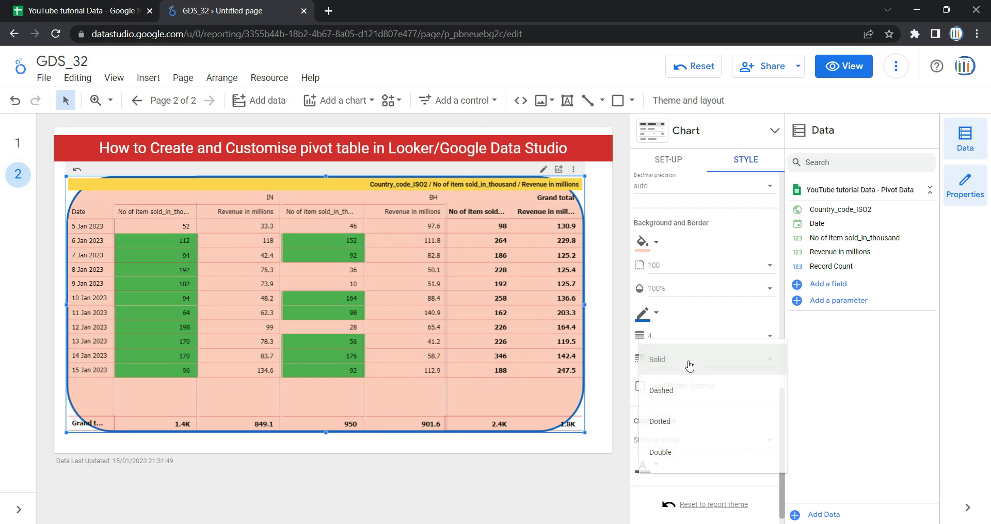
pyautogui.click(690, 365)
pyautogui.click(685, 364)
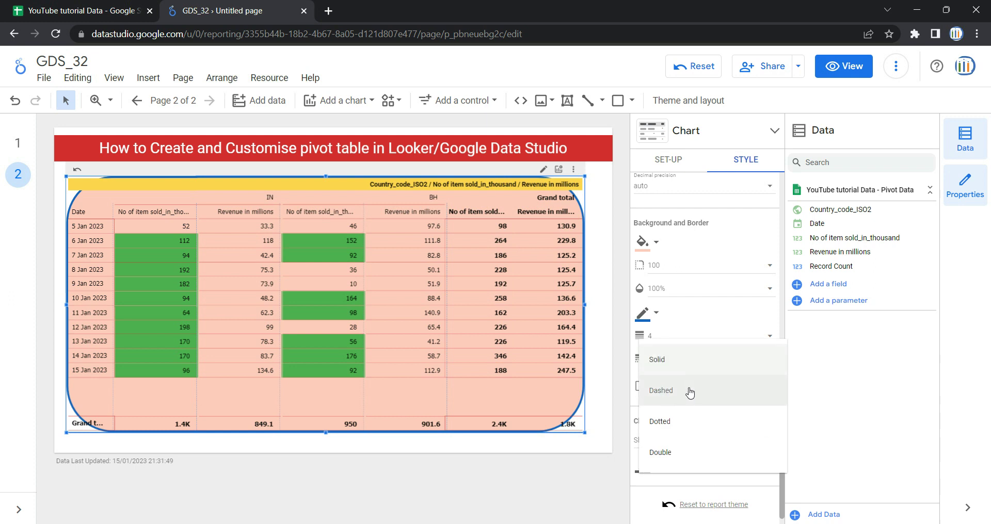
pyautogui.click(688, 390)
pyautogui.click(689, 367)
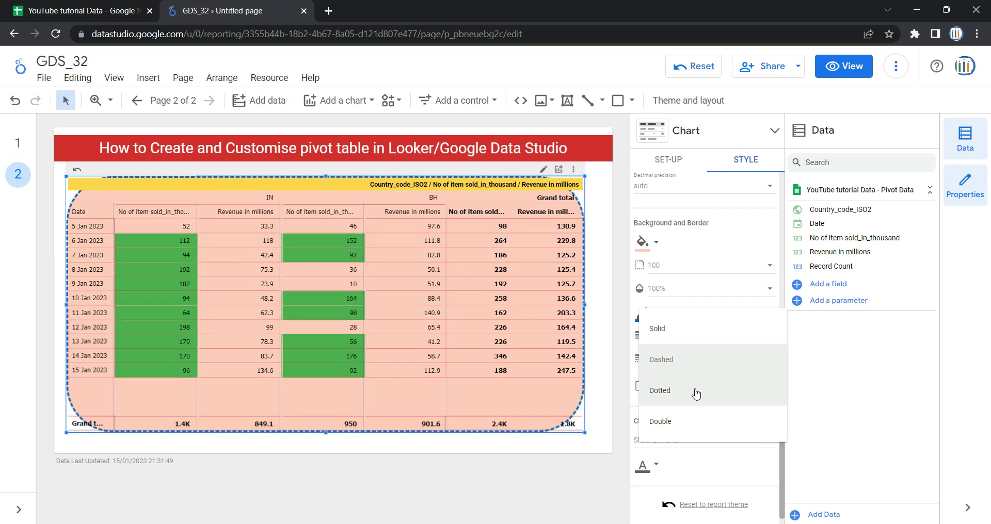
pyautogui.click(697, 396)
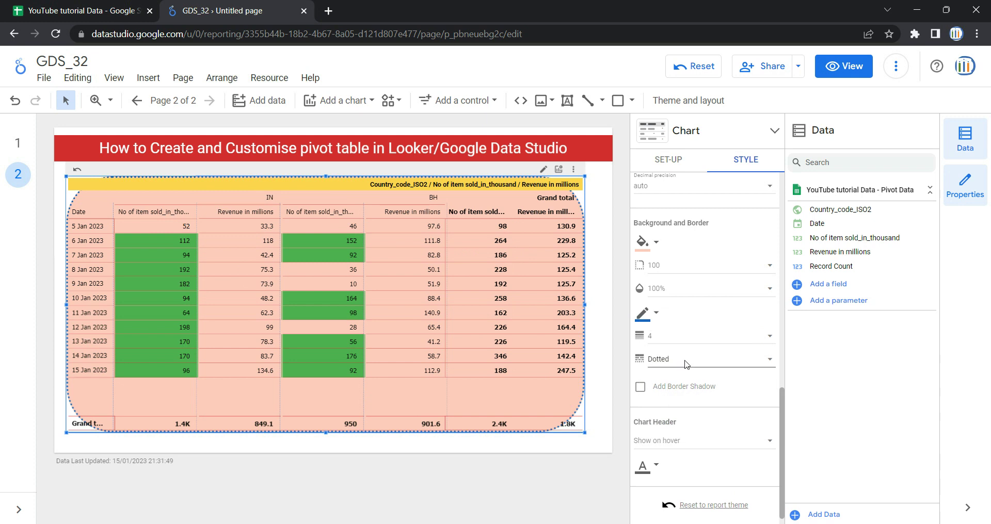
pyautogui.click(686, 362)
pyautogui.click(690, 391)
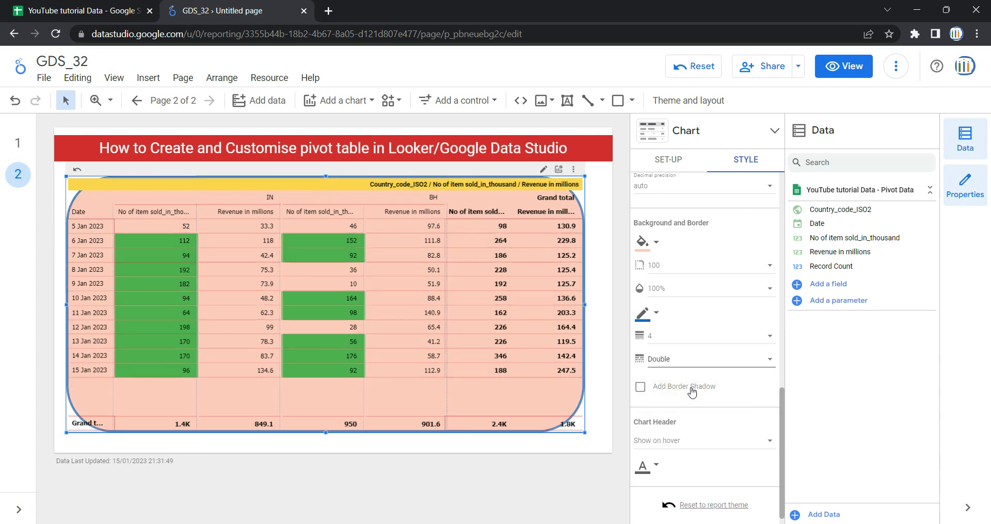
# Step: Change the pivot table's outer border style to Dashed and add a border shadow
pyautogui.click(676, 360)
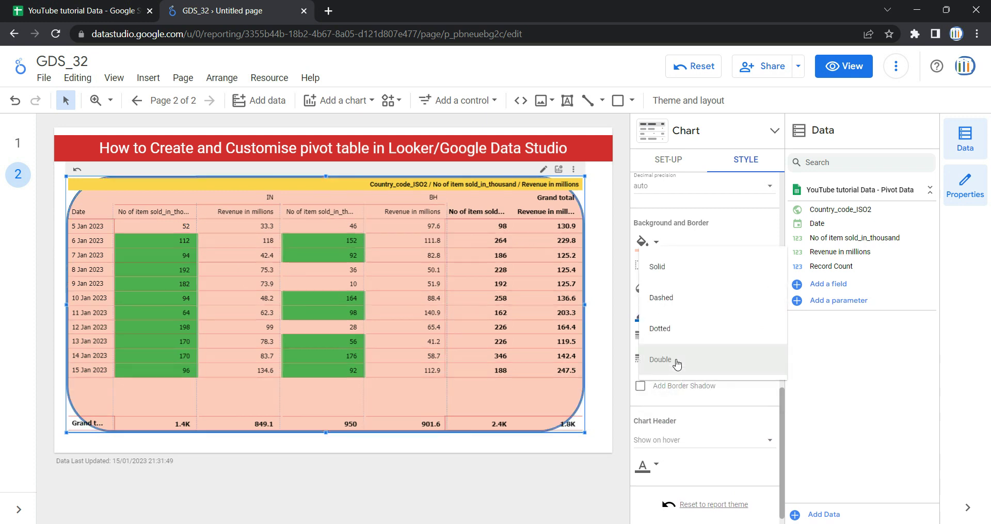
pyautogui.click(685, 307)
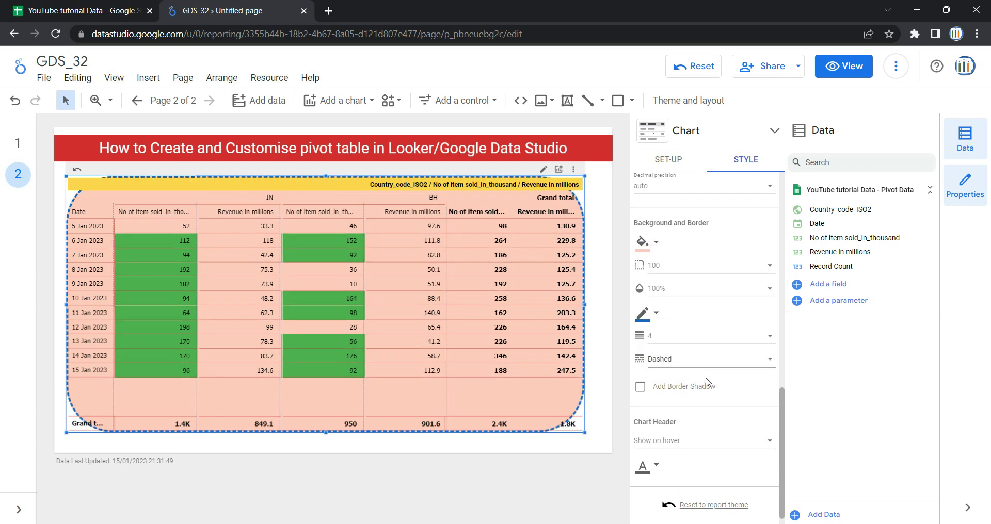
pyautogui.scroll(-1, 665, 379)
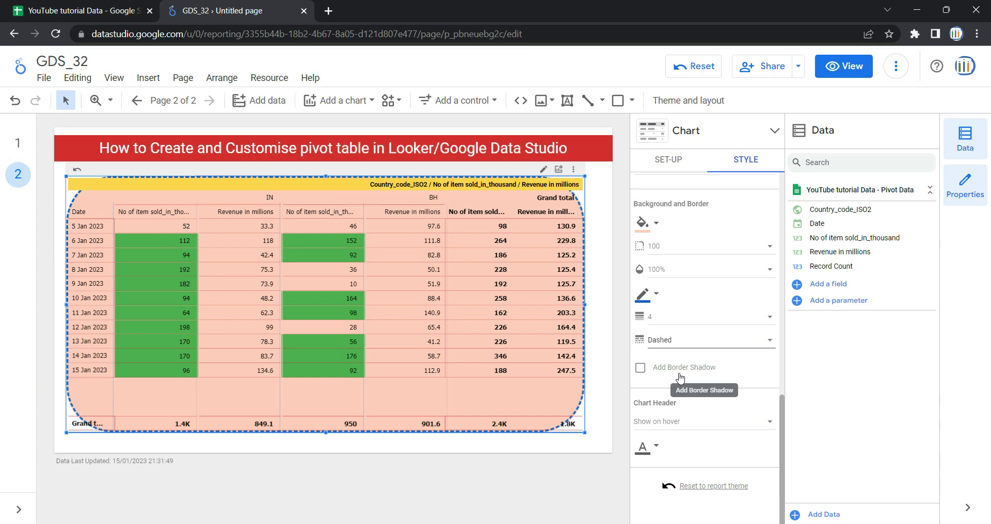
pyautogui.click(679, 376)
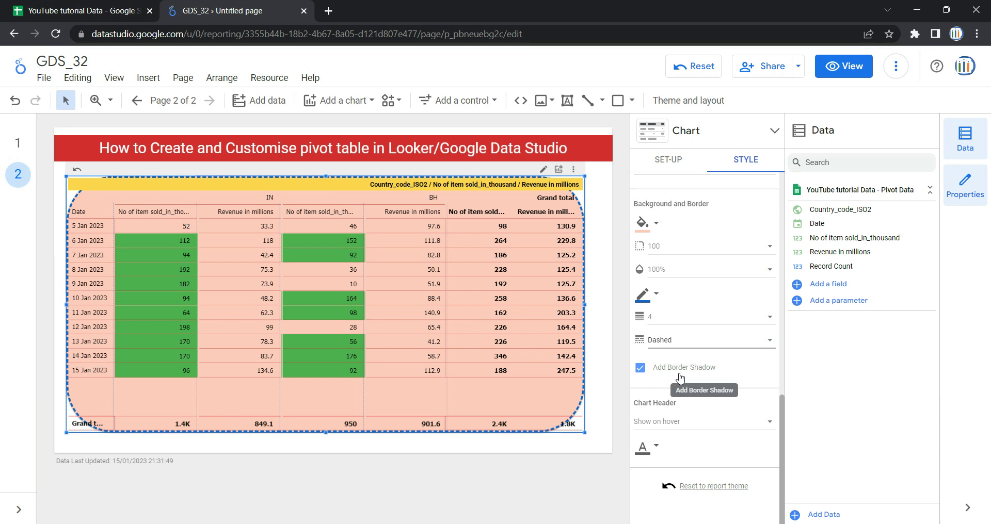
# Step: Check the chart header's display options, keep Show on hover, and set the header font colour to red
pyautogui.click(681, 430)
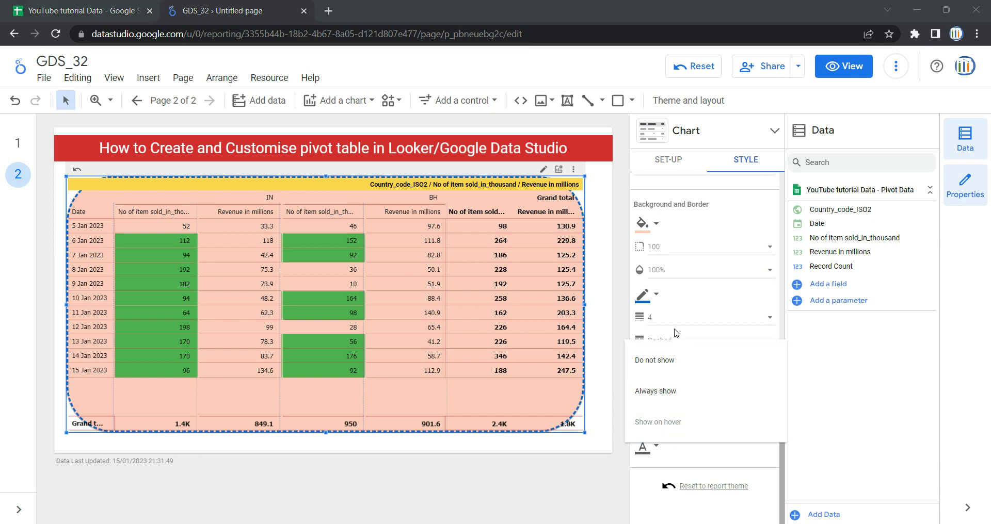
pyautogui.click(622, 464)
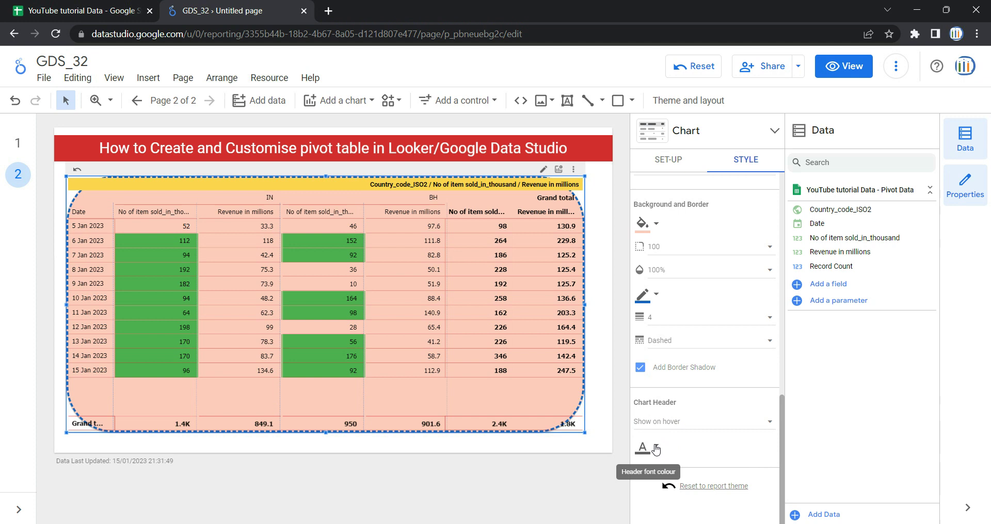
pyautogui.click(643, 451)
pyautogui.click(685, 362)
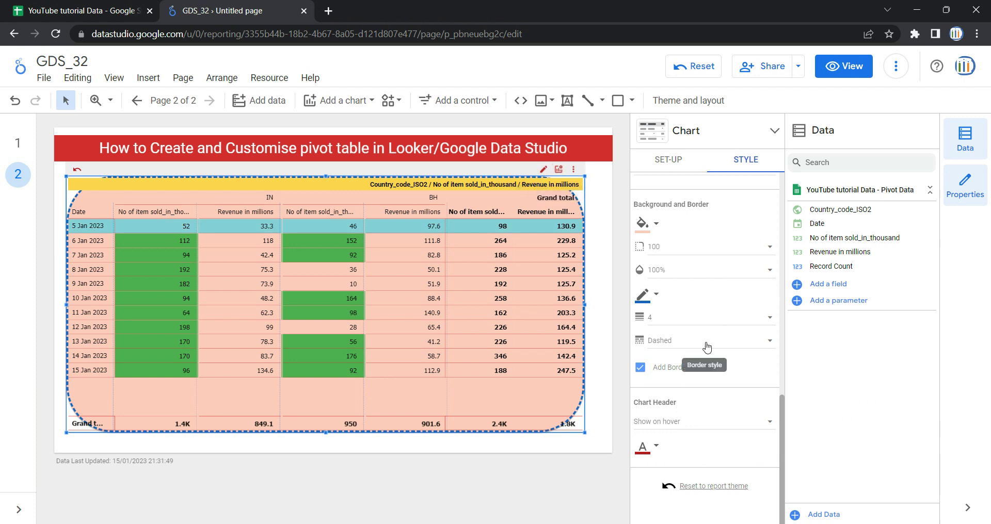
# Step: Switch the report to view mode, collapse the page navigation and look over the finished pivot table down to the grand total row
pyautogui.click(850, 71)
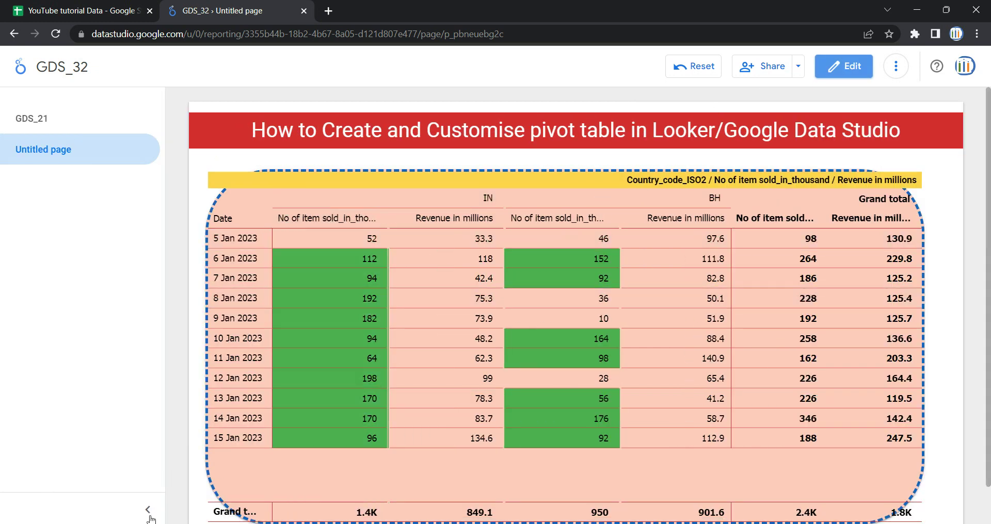
pyautogui.click(147, 510)
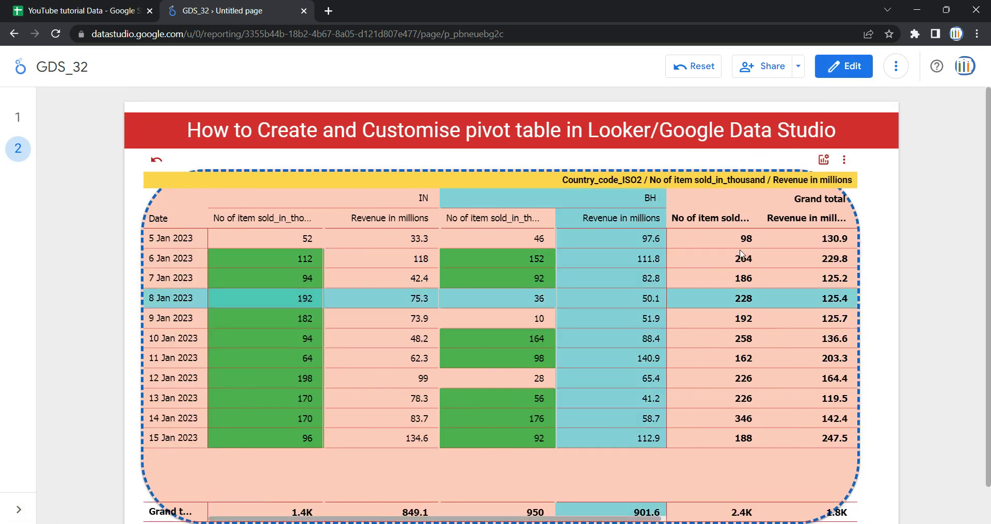
pyautogui.scroll(-2, 919, 361)
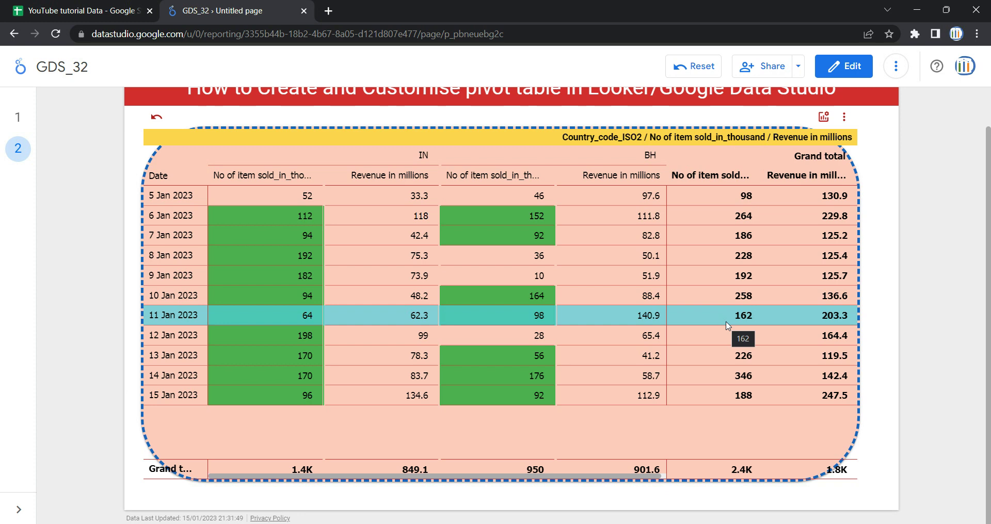
pyautogui.scroll(1, 893, 320)
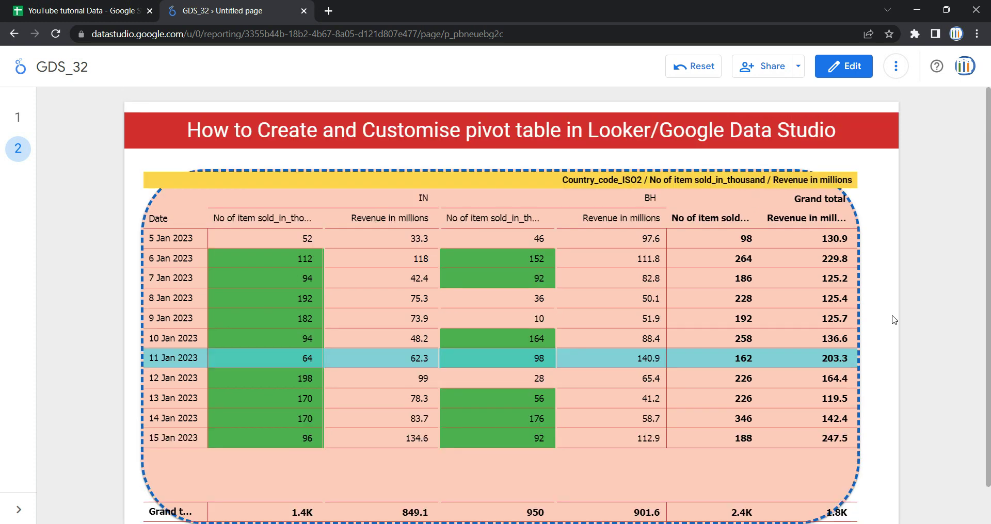